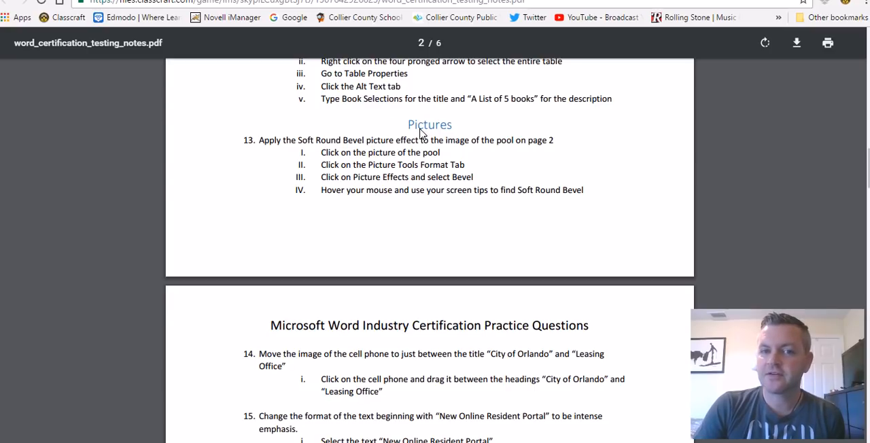
Highlight the Pictures heading in the testing notes, and download pictures.docx from the Classcraft post and open it in Word for editing
{"action": "left_click_drag", "start_coordinate": [405, 126], "coordinate": [452, 126]}
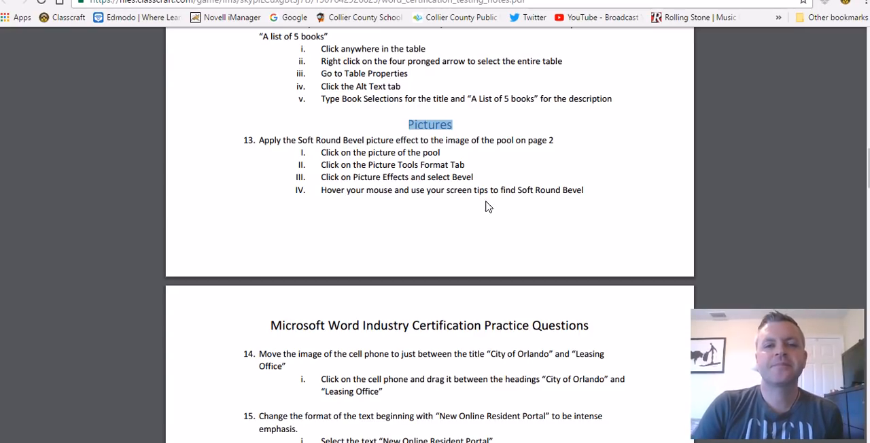
{"action": "left_click", "coordinate": [224, 0]}
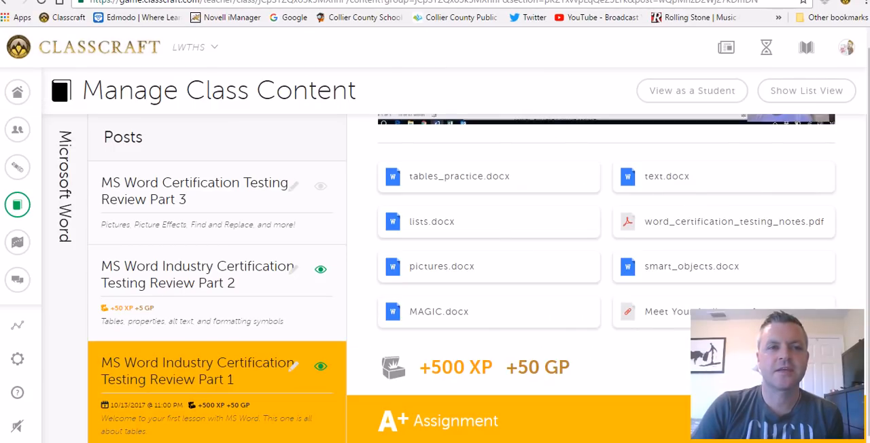
{"action": "left_click", "coordinate": [464, 270]}
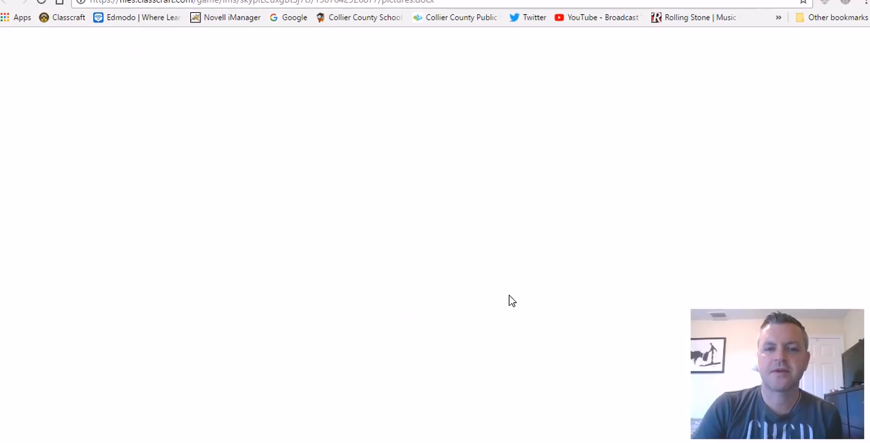
{"action": "left_click", "coordinate": [340, 259]}
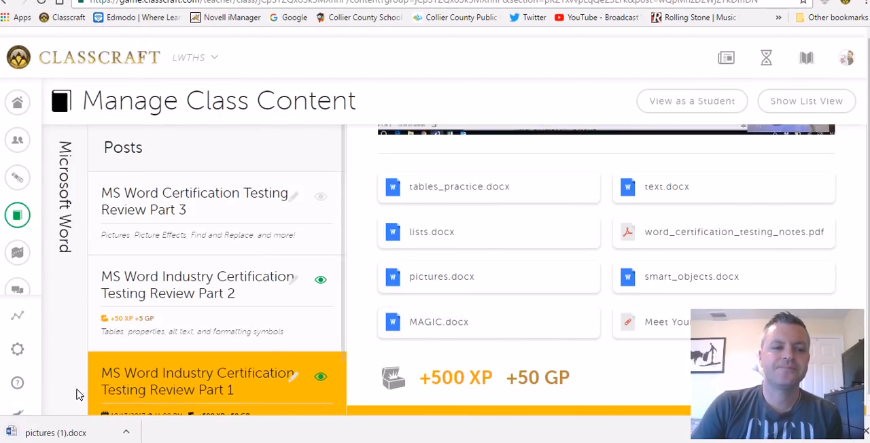
{"action": "left_click", "coordinate": [73, 431]}
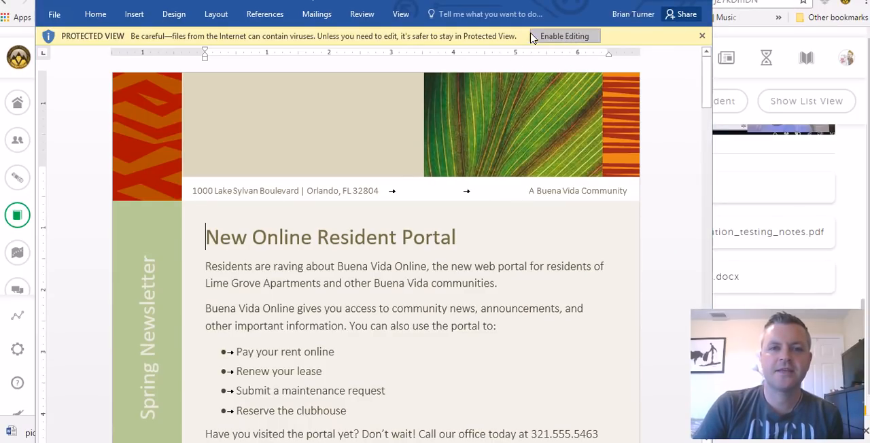
{"action": "left_click", "coordinate": [567, 39]}
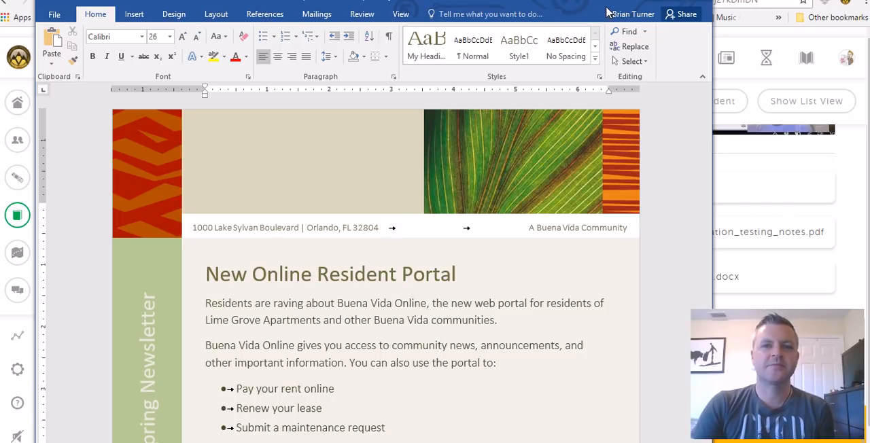
Look through the newsletter's pages to examine its headings, text and pictures
{"action": "scroll", "coordinate": [670, 178], "scroll_direction": "down", "scroll_amount": 3}
{"action": "scroll", "coordinate": [665, 191], "scroll_direction": "down", "scroll_amount": 15}
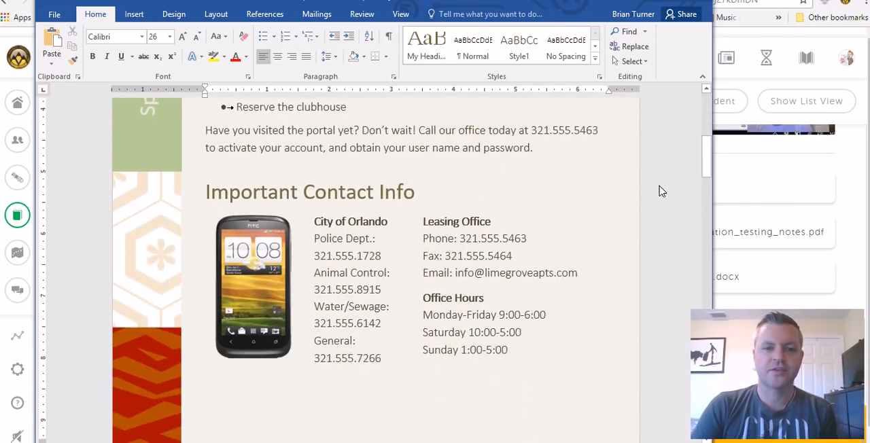
{"action": "scroll", "coordinate": [651, 211], "scroll_direction": "down", "scroll_amount": 6}
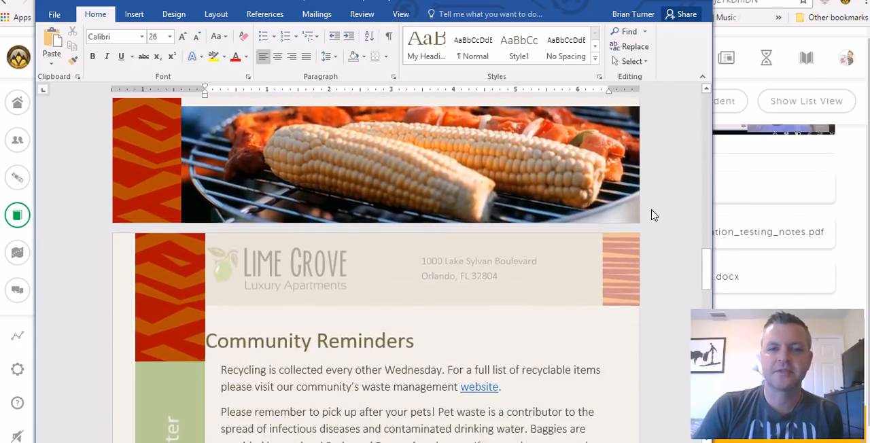
{"action": "scroll", "coordinate": [653, 213], "scroll_direction": "up", "scroll_amount": 10}
{"action": "scroll", "coordinate": [654, 215], "scroll_direction": "down", "scroll_amount": 2}
{"action": "scroll", "coordinate": [652, 217], "scroll_direction": "down", "scroll_amount": 13}
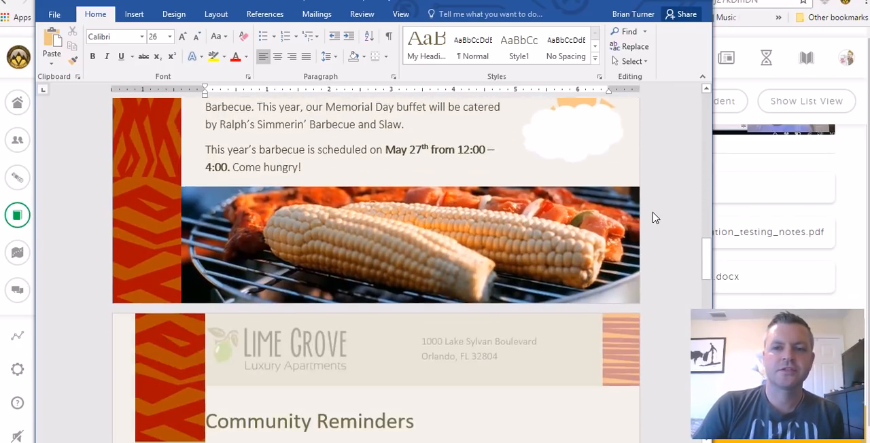
{"action": "scroll", "coordinate": [654, 223], "scroll_direction": "down", "scroll_amount": 12}
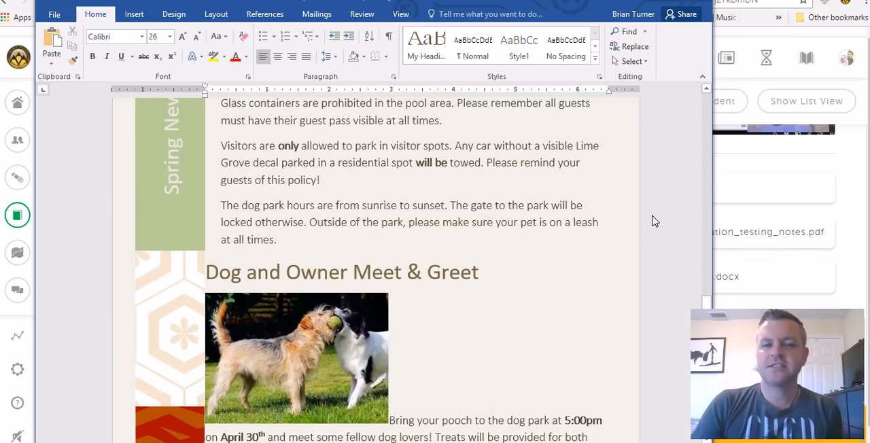
{"action": "scroll", "coordinate": [650, 226], "scroll_direction": "down", "scroll_amount": 3}
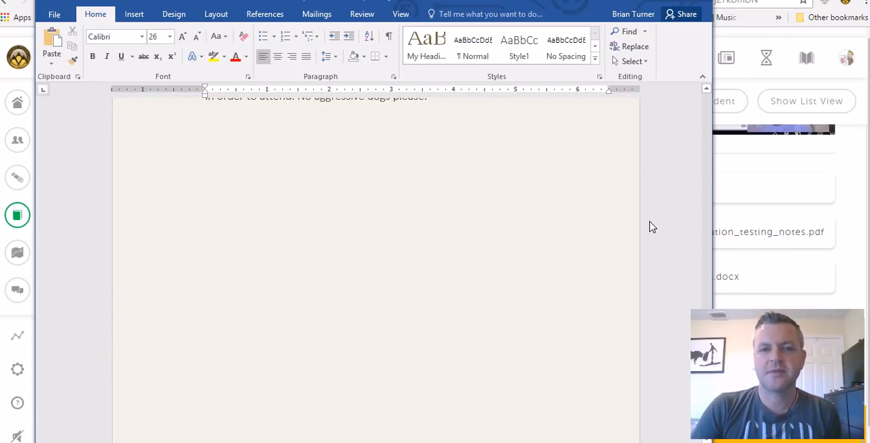
{"action": "scroll", "coordinate": [650, 227], "scroll_direction": "up", "scroll_amount": 10}
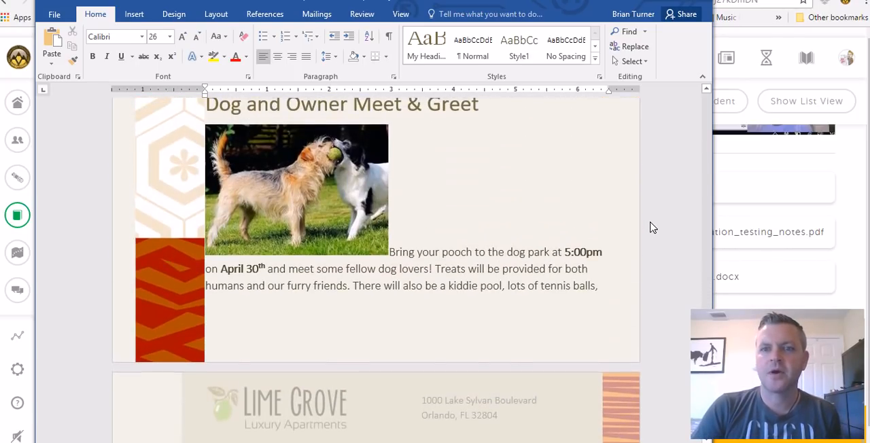
{"action": "scroll", "coordinate": [650, 227], "scroll_direction": "up", "scroll_amount": 7}
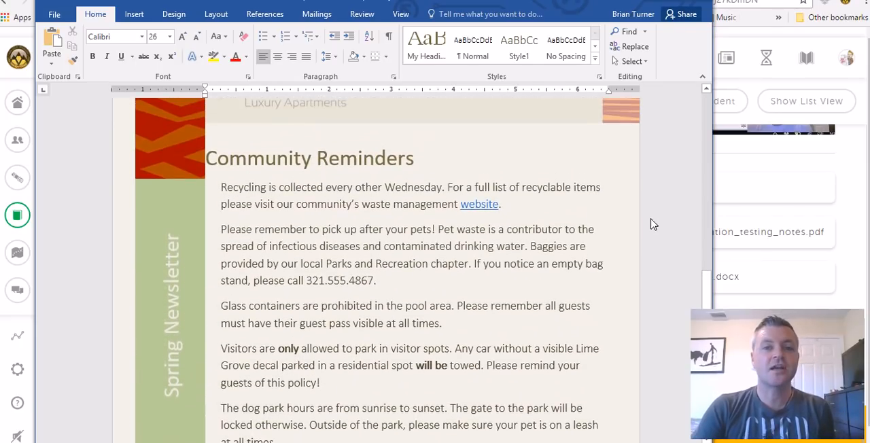
{"action": "scroll", "coordinate": [651, 224], "scroll_direction": "up", "scroll_amount": 10}
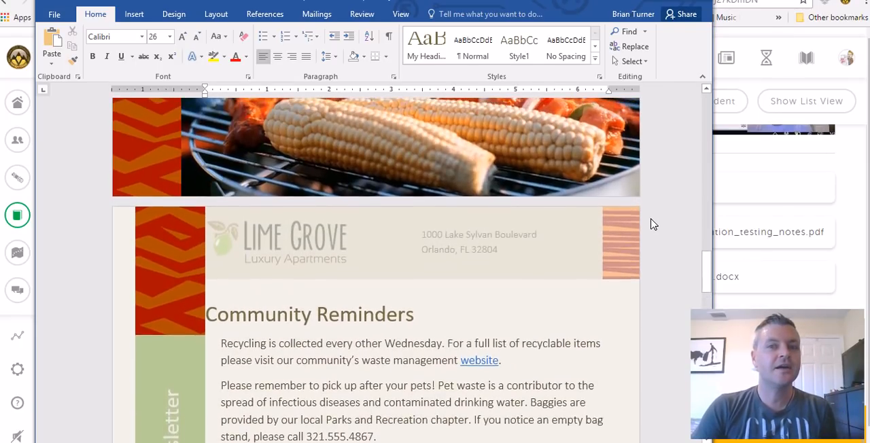
{"action": "scroll", "coordinate": [651, 225], "scroll_direction": "up", "scroll_amount": 15}
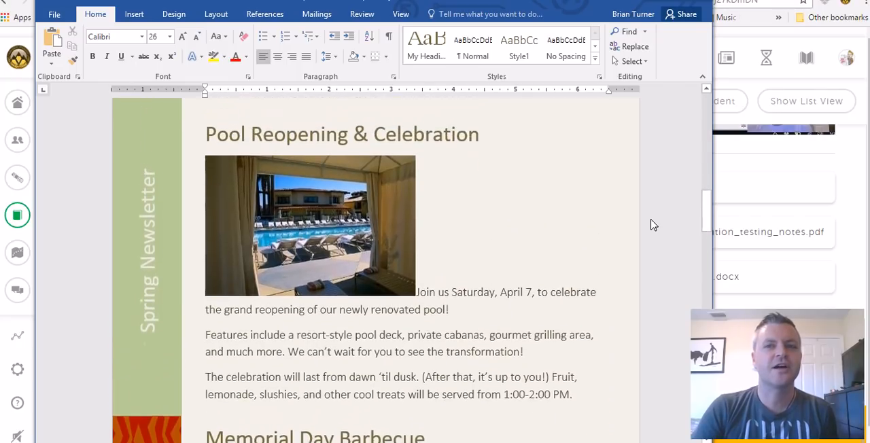
{"action": "scroll", "coordinate": [653, 223], "scroll_direction": "up", "scroll_amount": 8}
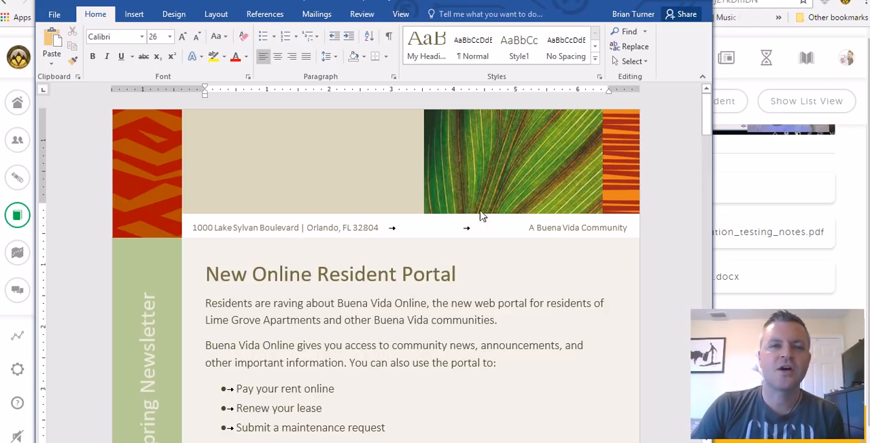
{"action": "scroll", "coordinate": [495, 249], "scroll_direction": "down", "scroll_amount": 3}
{"action": "scroll", "coordinate": [190, 161], "scroll_direction": "up", "scroll_amount": 3}
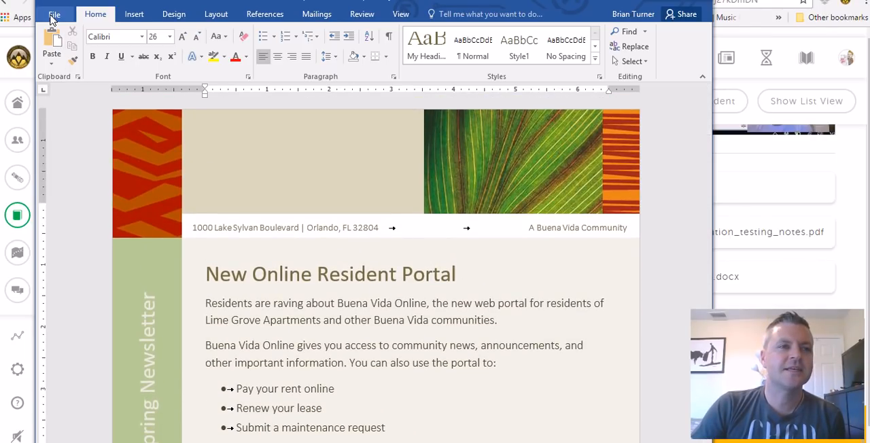
Turn off the always-shown tab character marks in Word's display options
{"action": "left_click", "coordinate": [53, 15]}
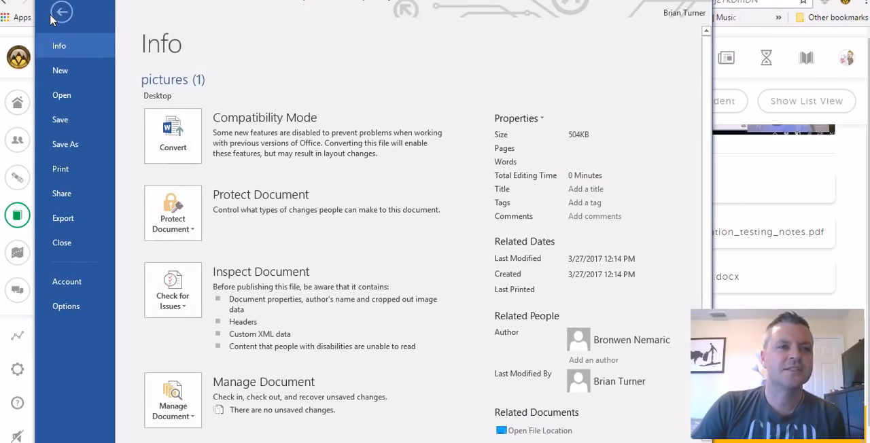
{"action": "left_click", "coordinate": [80, 311]}
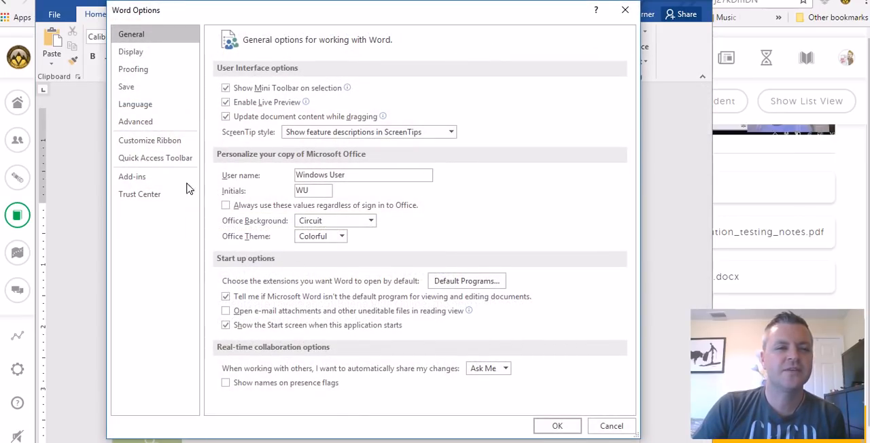
{"action": "left_click", "coordinate": [140, 51]}
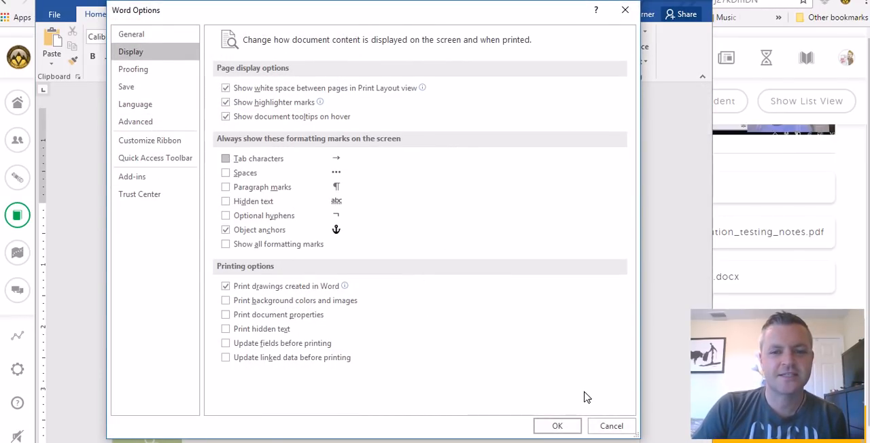
{"action": "left_click", "coordinate": [571, 425]}
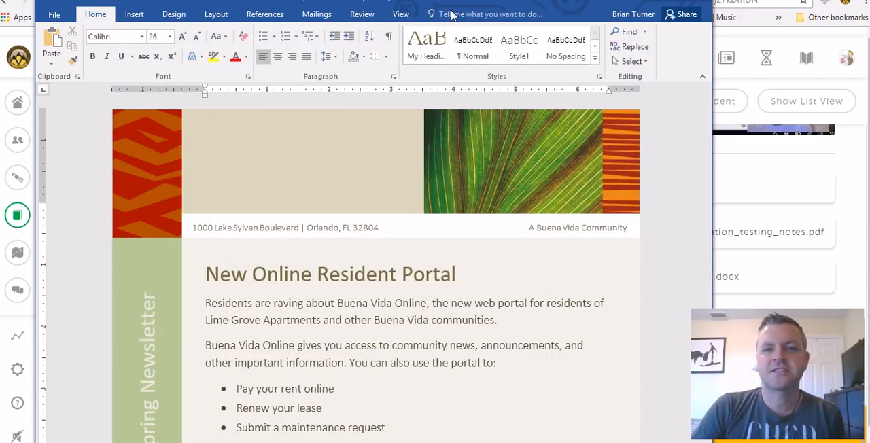
Check question 13 in the PDF testing notes and select the Pool Reopening & Celebration picture in Word, showing its formatting tools
{"action": "left_click", "coordinate": [327, 1]}
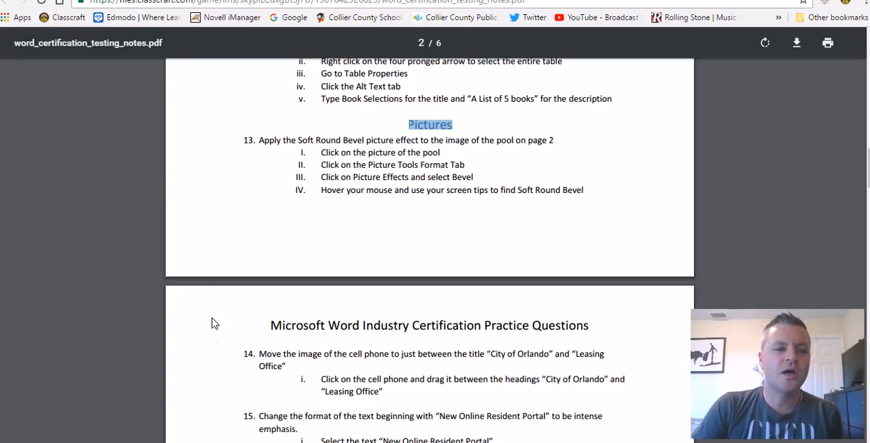
{"action": "key", "text": "alt+Tab"}
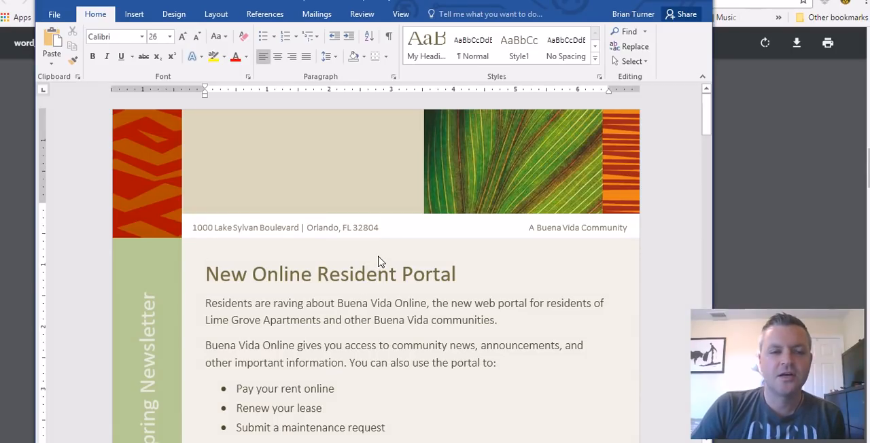
{"action": "scroll", "coordinate": [374, 269], "scroll_direction": "down", "scroll_amount": 8}
{"action": "scroll", "coordinate": [379, 272], "scroll_direction": "down", "scroll_amount": 12}
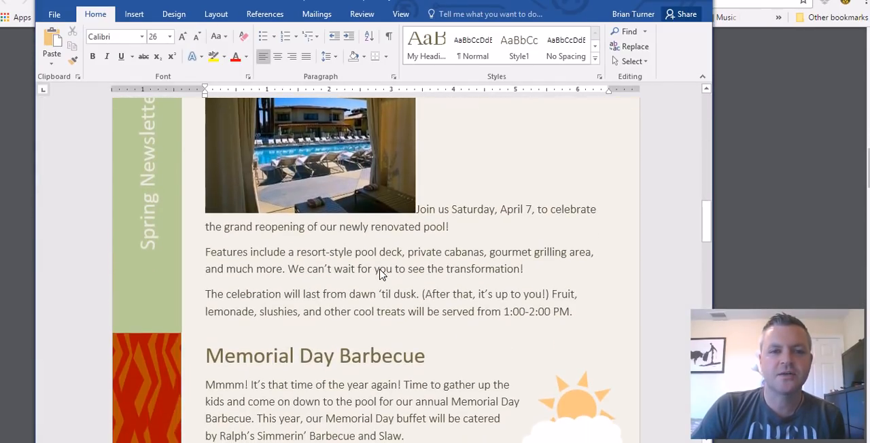
{"action": "scroll", "coordinate": [381, 272], "scroll_direction": "up", "scroll_amount": 3}
{"action": "left_click", "coordinate": [401, 252]}
{"action": "scroll", "coordinate": [460, 261], "scroll_direction": "up", "scroll_amount": 1}
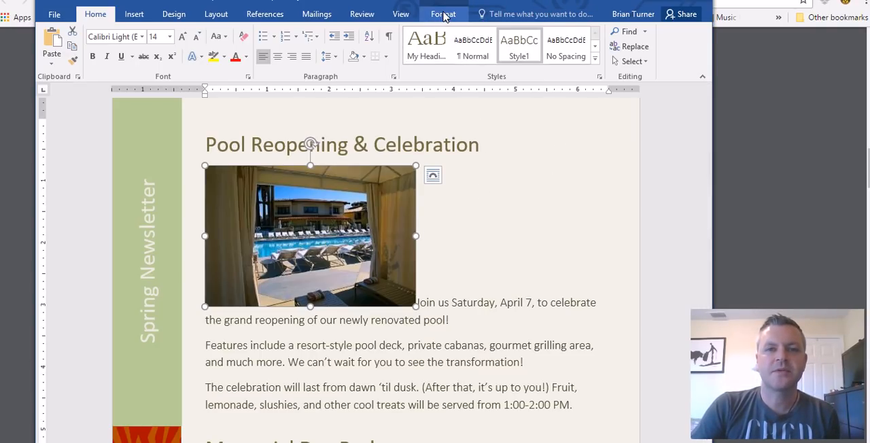
{"action": "left_click", "coordinate": [444, 18]}
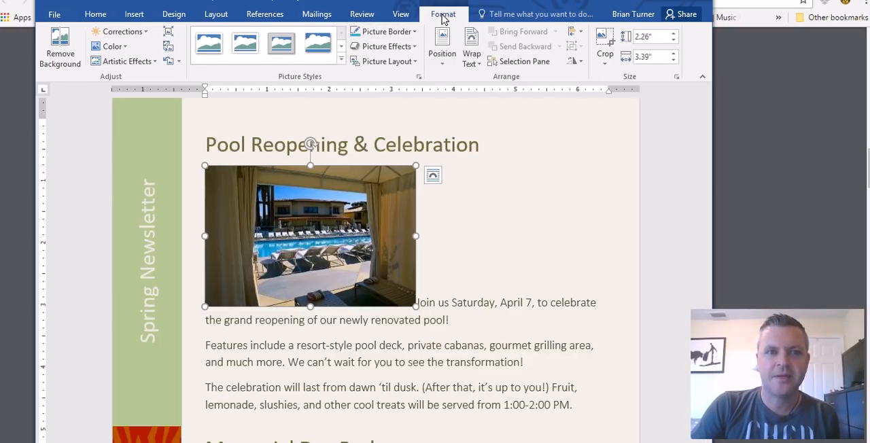
Preview picture styles such as Reflected Perspective Right on the pool image, and highlight Soft Round Bevel in question 13 of the PDF notes
{"action": "left_click", "coordinate": [341, 60]}
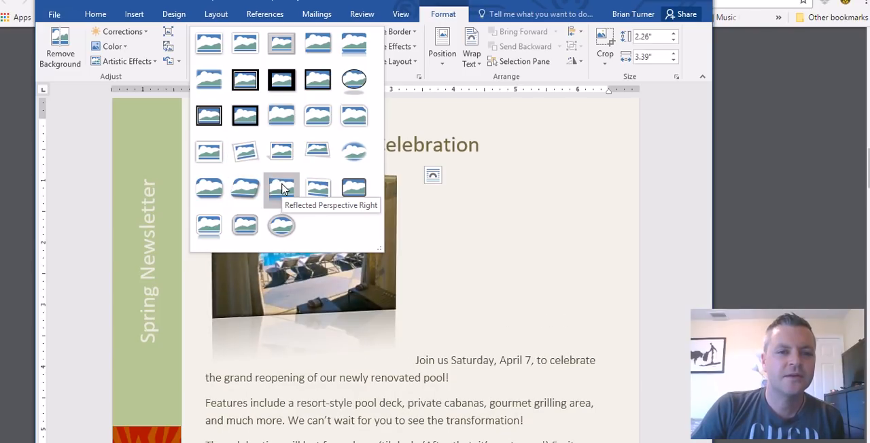
{"action": "left_click", "coordinate": [328, 0]}
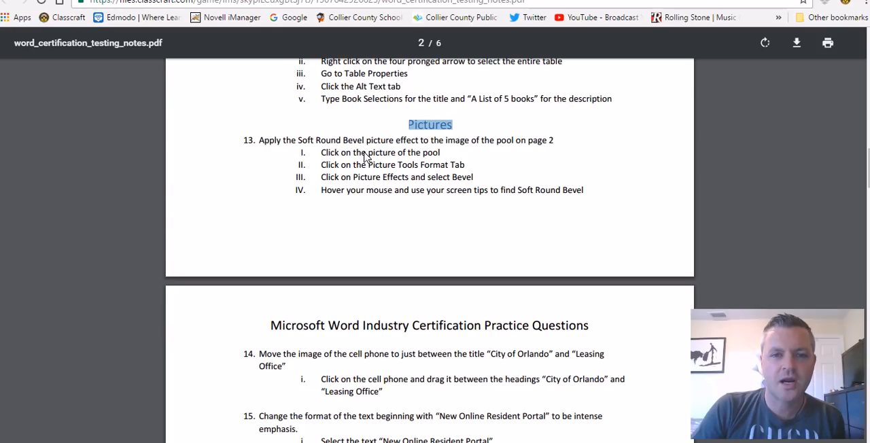
{"action": "left_click_drag", "start_coordinate": [296, 147], "coordinate": [380, 150]}
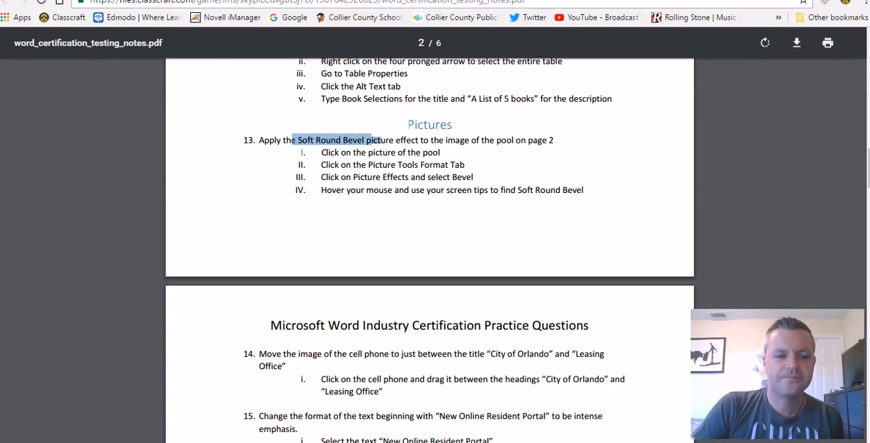
{"action": "key", "text": "alt+Tab"}
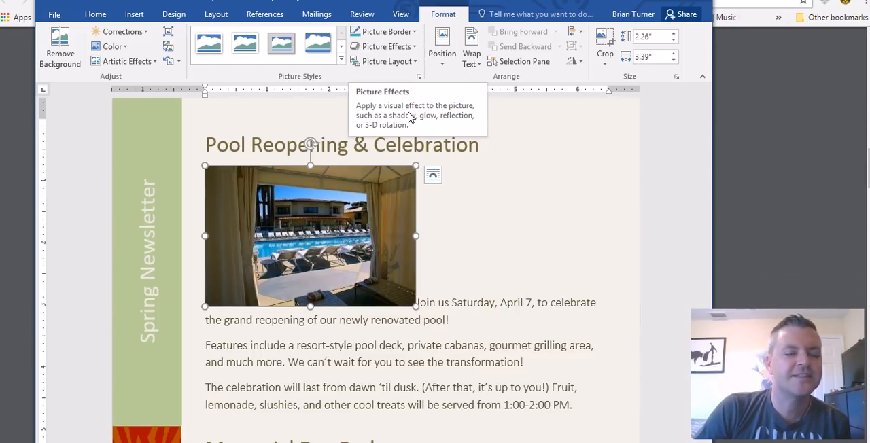
Apply the Soft Round bevel picture effect to the pool image under Pool Reopening & Celebration and deselect it
{"action": "left_click", "coordinate": [341, 60]}
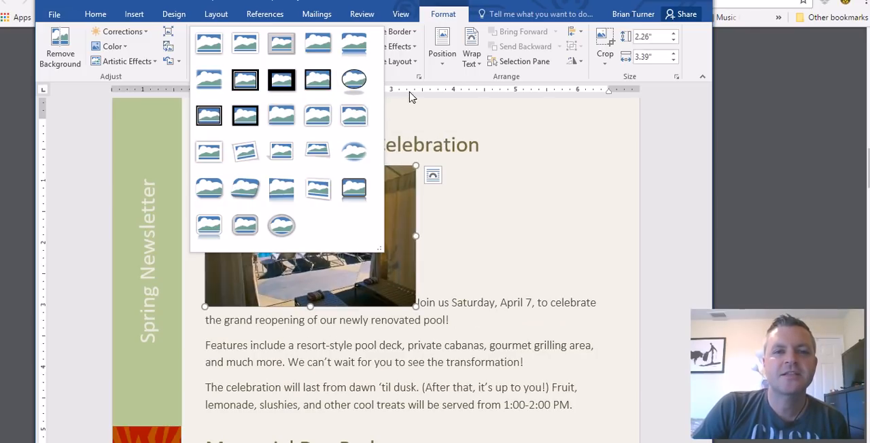
{"action": "left_click", "coordinate": [416, 47]}
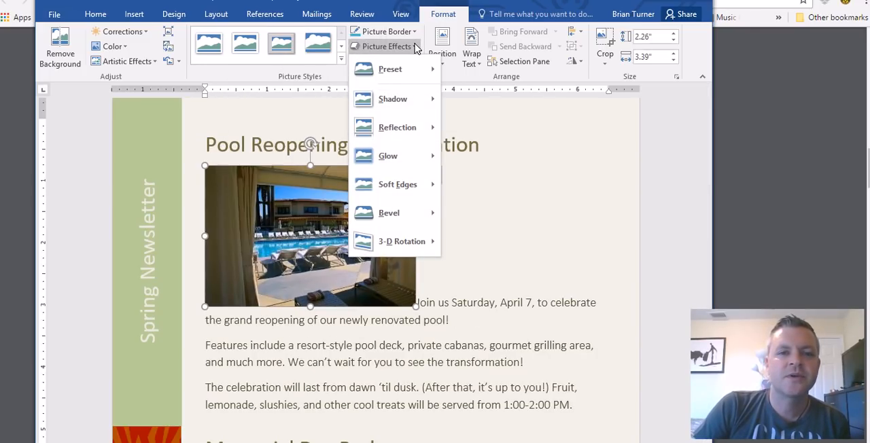
{"action": "mouse_move", "coordinate": [402, 216]}
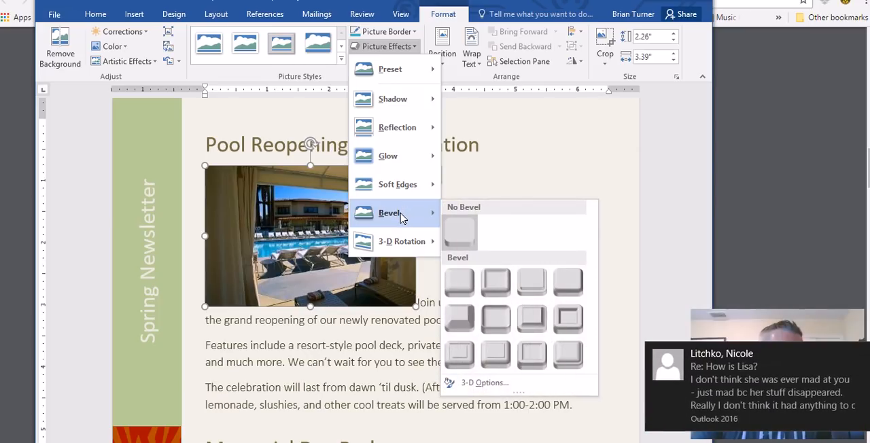
{"action": "left_click_drag", "start_coordinate": [766, 408], "coordinate": [793, 410]}
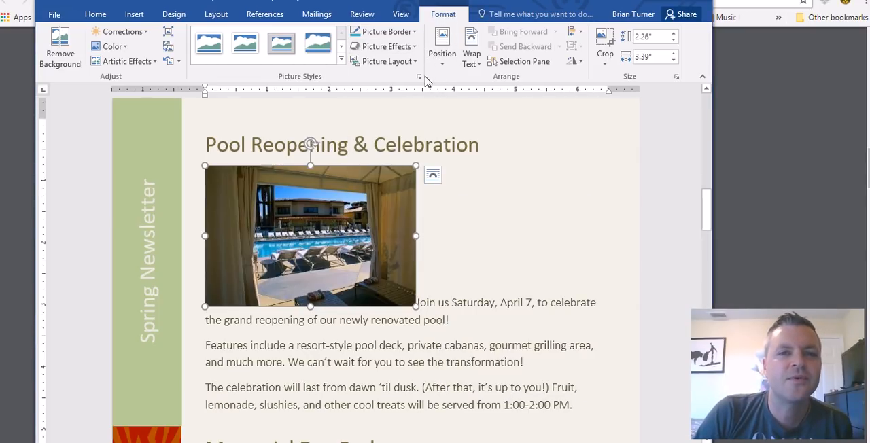
{"action": "left_click", "coordinate": [412, 47]}
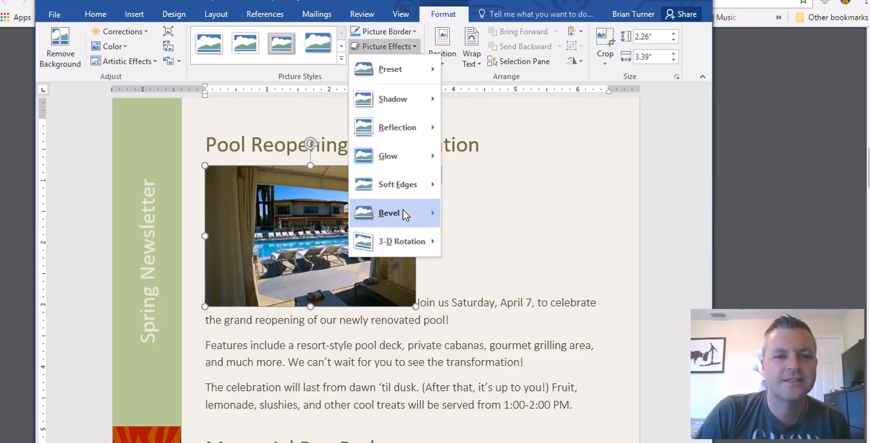
{"action": "mouse_move", "coordinate": [411, 214]}
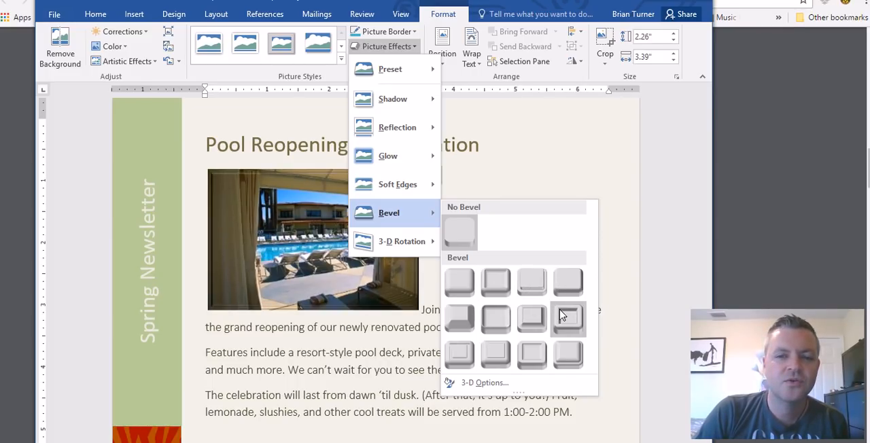
{"action": "left_click", "coordinate": [498, 323]}
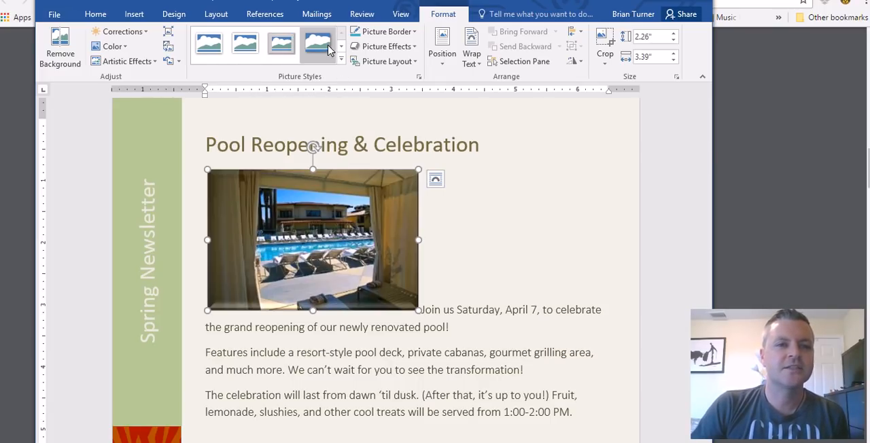
{"action": "left_click", "coordinate": [284, 49]}
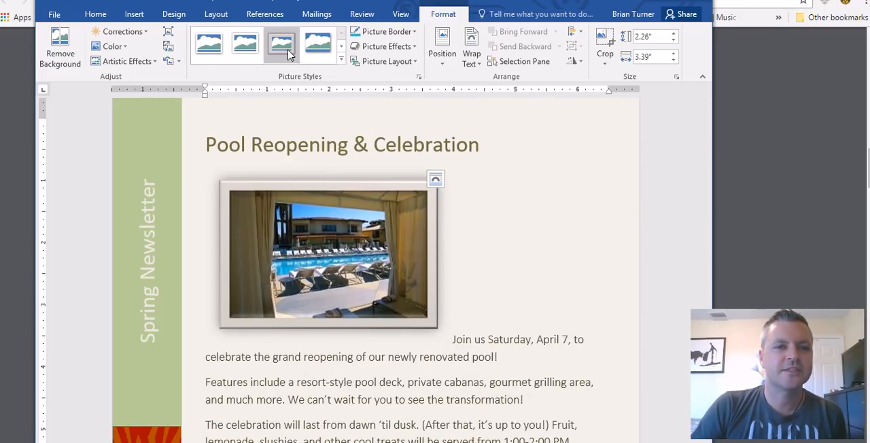
{"action": "left_click", "coordinate": [597, 161]}
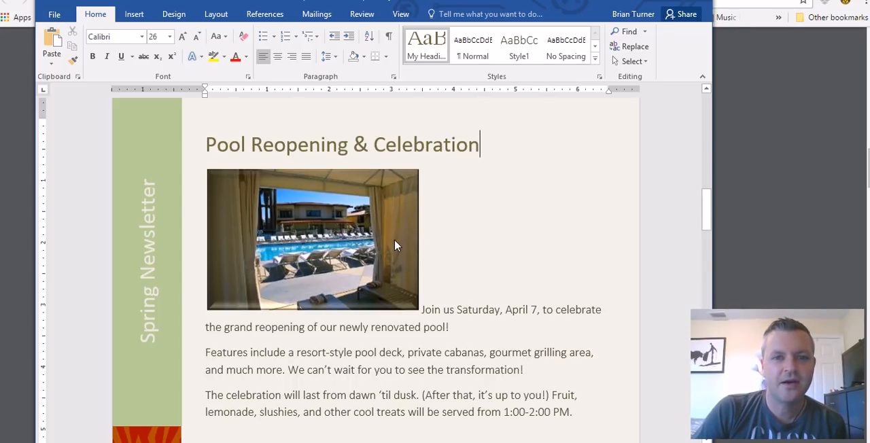
Switch to the PDF testing notes and highlight question 14 about moving the cell phone image
{"action": "key", "text": "alt+Tab"}
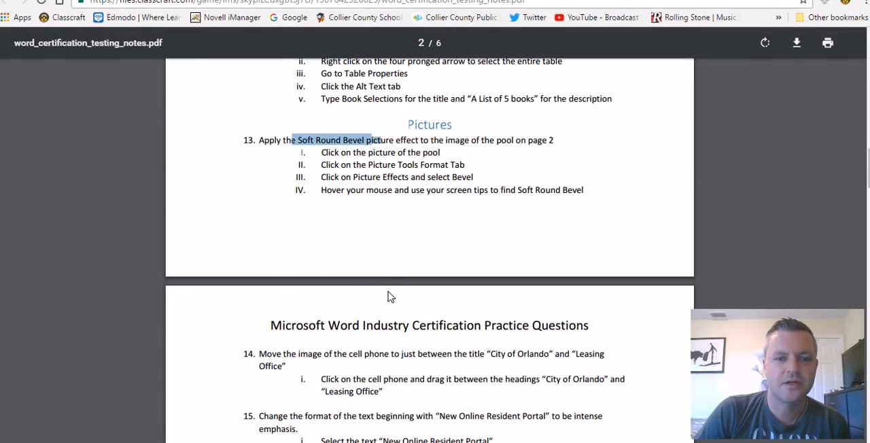
{"action": "scroll", "coordinate": [390, 263], "scroll_direction": "down", "scroll_amount": 3}
{"action": "left_click_drag", "start_coordinate": [261, 160], "coordinate": [589, 168]}
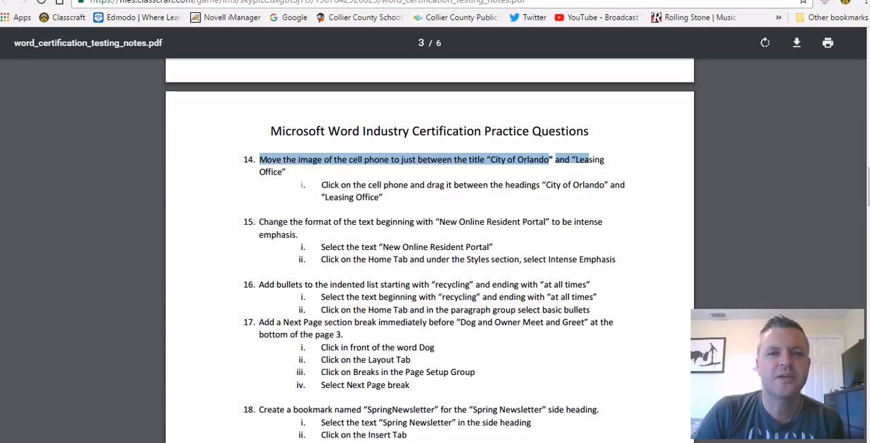
Switch back to Word and select the cell phone picture in the Important Contact Info section
{"action": "key", "text": "alt+Tab"}
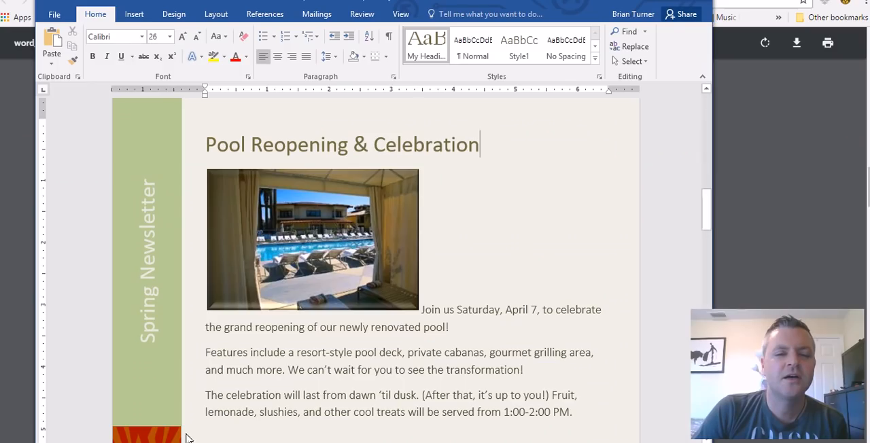
{"action": "scroll", "coordinate": [382, 246], "scroll_direction": "down", "scroll_amount": 10}
{"action": "scroll", "coordinate": [382, 247], "scroll_direction": "down", "scroll_amount": 10}
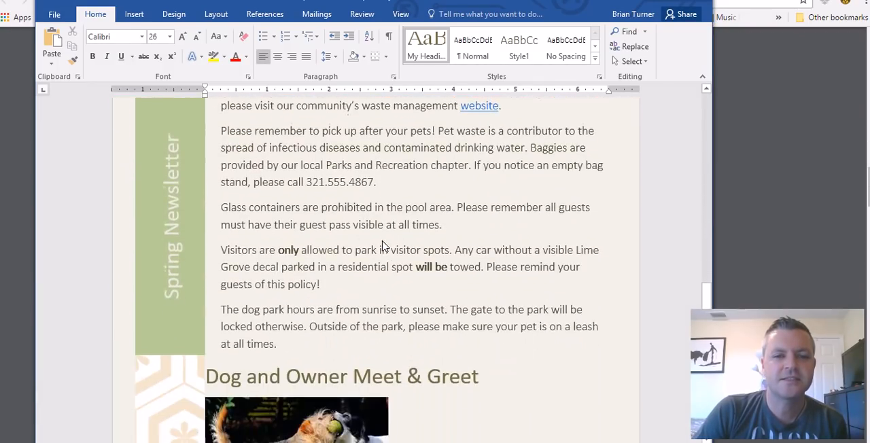
{"action": "scroll", "coordinate": [383, 248], "scroll_direction": "up", "scroll_amount": 7}
{"action": "scroll", "coordinate": [373, 272], "scroll_direction": "up", "scroll_amount": 15}
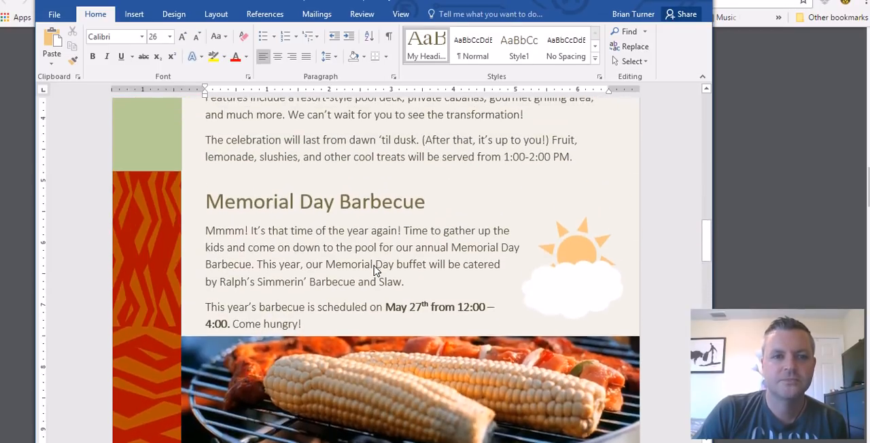
{"action": "scroll", "coordinate": [372, 264], "scroll_direction": "down", "scroll_amount": 4}
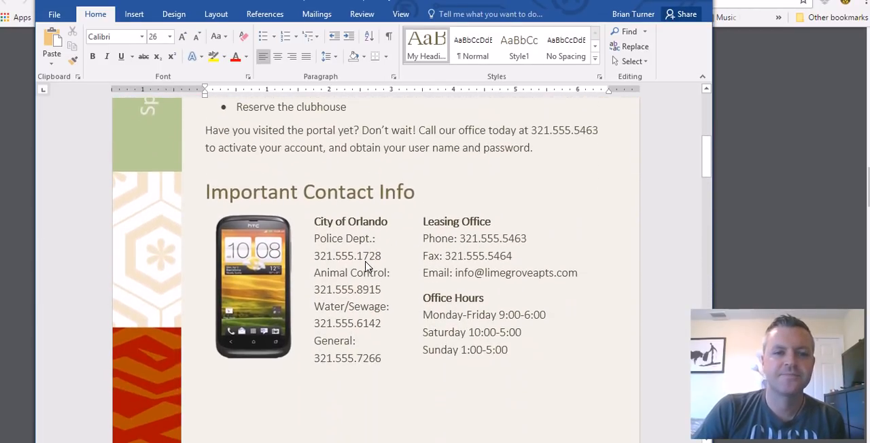
{"action": "left_click", "coordinate": [246, 237]}
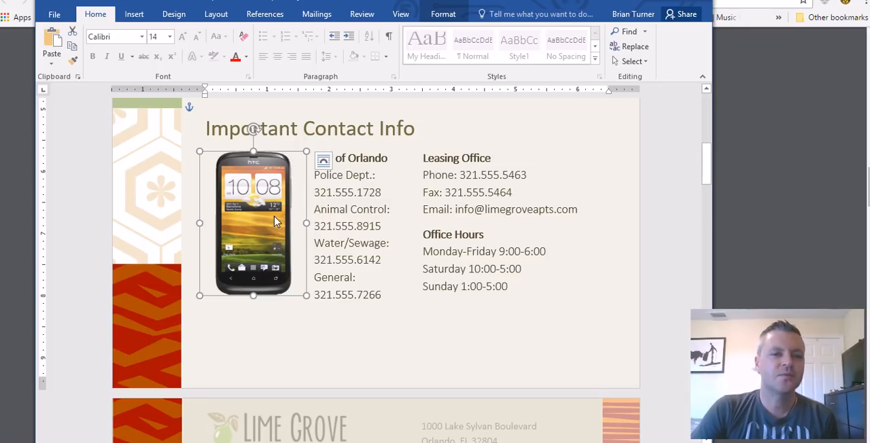
{"action": "scroll", "coordinate": [266, 244], "scroll_direction": "up", "scroll_amount": 1}
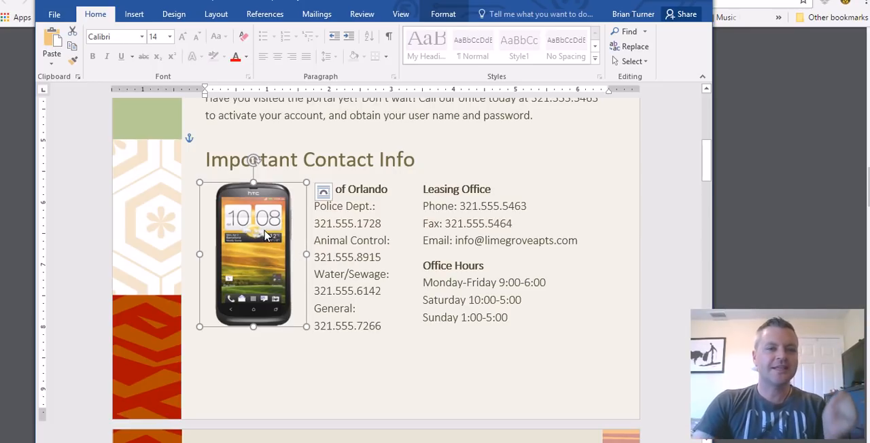
Set the cell phone picture's layout to In Line with Text and try to reposition the picture
{"action": "left_click", "coordinate": [323, 196]}
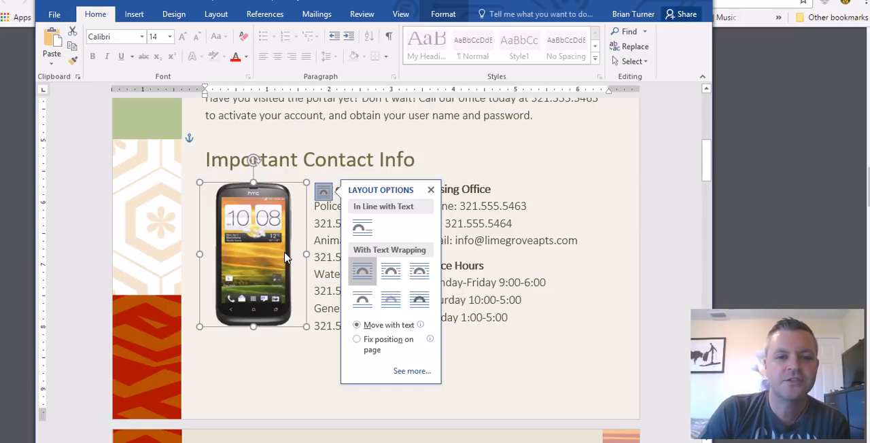
{"action": "left_click", "coordinate": [368, 241]}
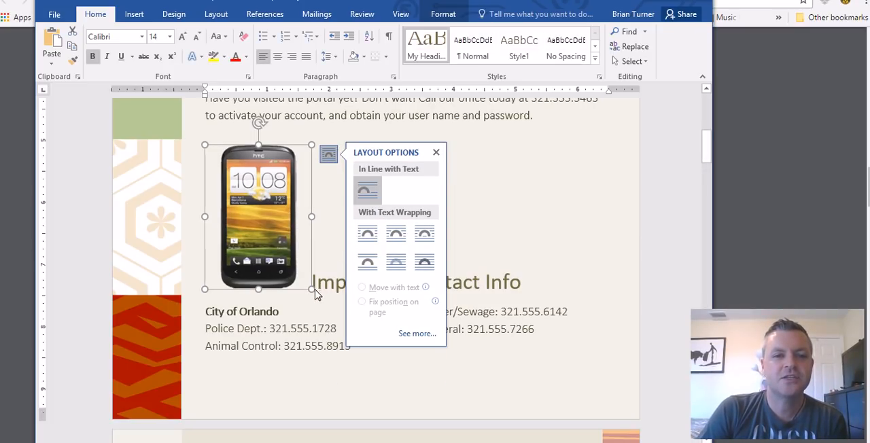
{"action": "left_click", "coordinate": [603, 233]}
{"action": "left_click", "coordinate": [247, 190]}
{"action": "left_click_drag", "start_coordinate": [248, 191], "coordinate": [344, 235]}
{"action": "left_click_drag", "start_coordinate": [276, 231], "coordinate": [202, 240]}
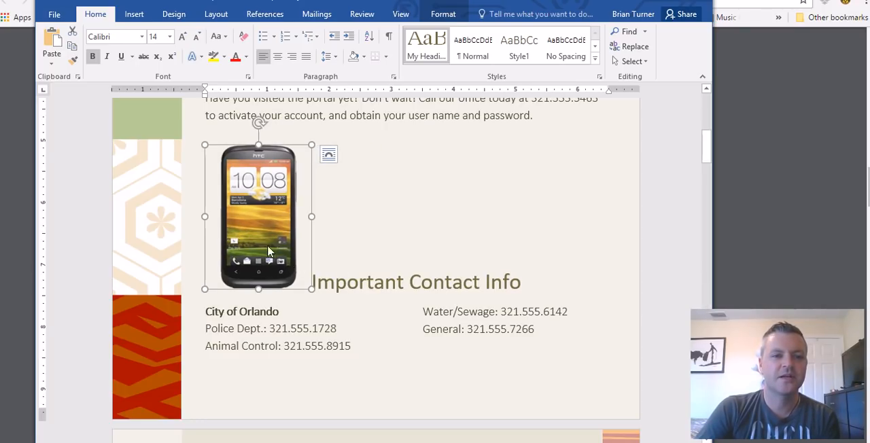
Apply Square text wrapping to the cell phone picture and move it to the right of the Leasing Office details
{"action": "left_click", "coordinate": [329, 156]}
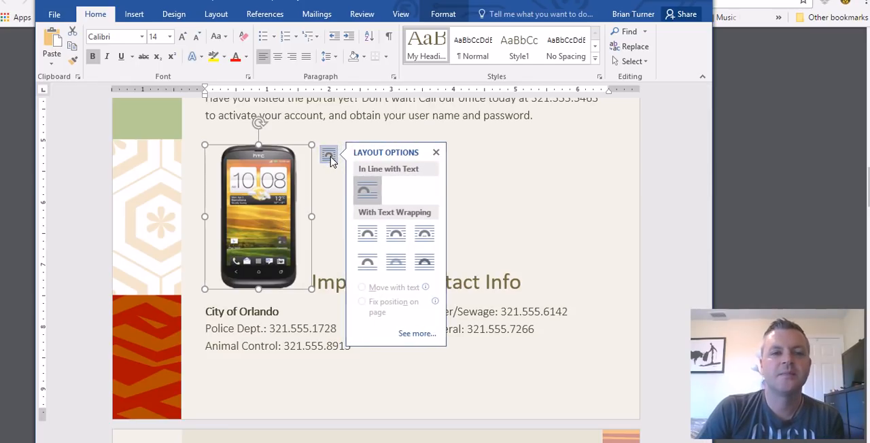
{"action": "left_click", "coordinate": [370, 235]}
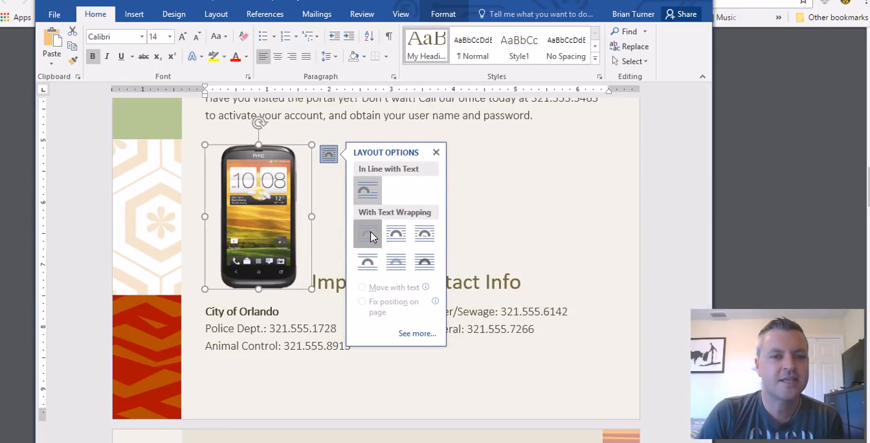
{"action": "left_click", "coordinate": [511, 315]}
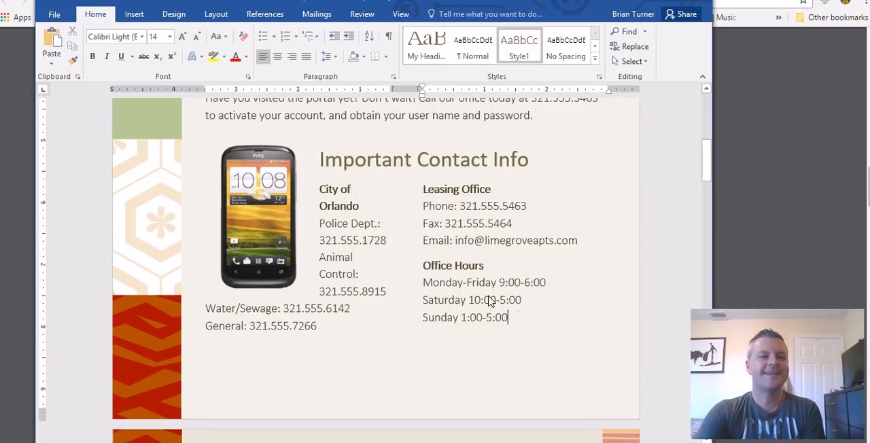
{"action": "left_click", "coordinate": [266, 232]}
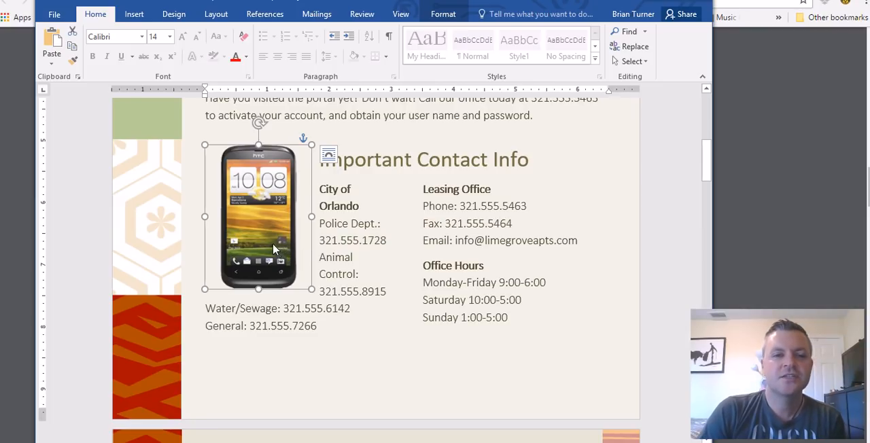
{"action": "left_click_drag", "start_coordinate": [261, 238], "coordinate": [584, 232]}
{"action": "left_click", "coordinate": [598, 339]}
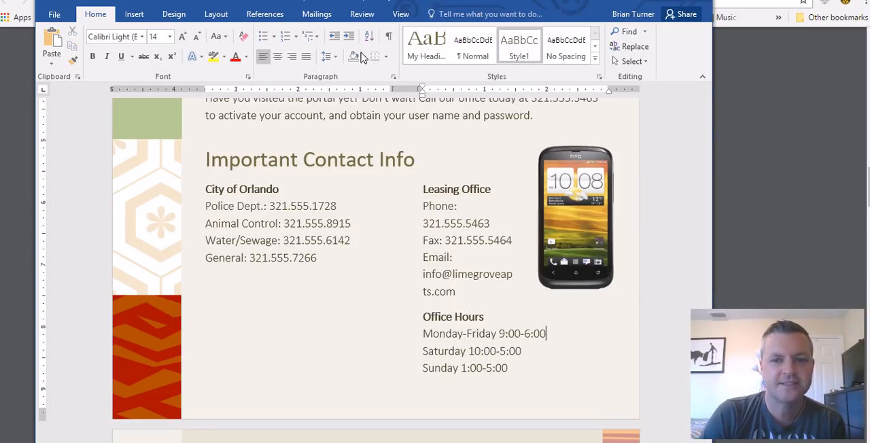
Move the phone picture back to the City of Orlando column and try Behind Text, In Front of Text, and Top and Bottom wrapping
{"action": "left_click", "coordinate": [573, 219]}
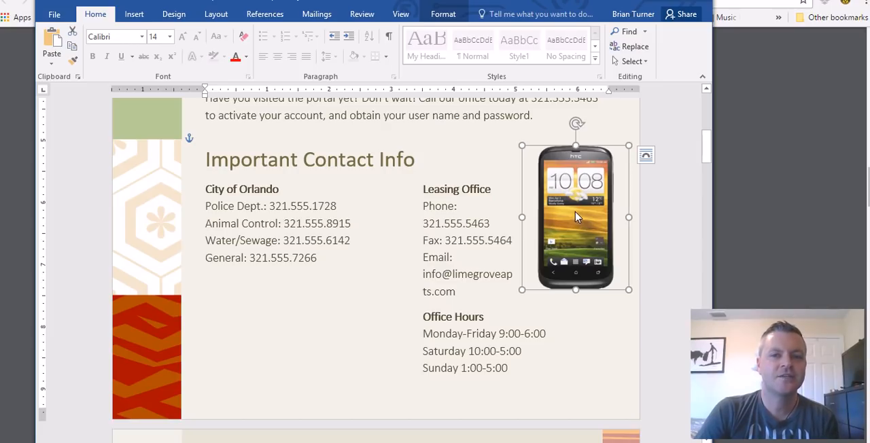
{"action": "left_click_drag", "start_coordinate": [578, 236], "coordinate": [251, 247]}
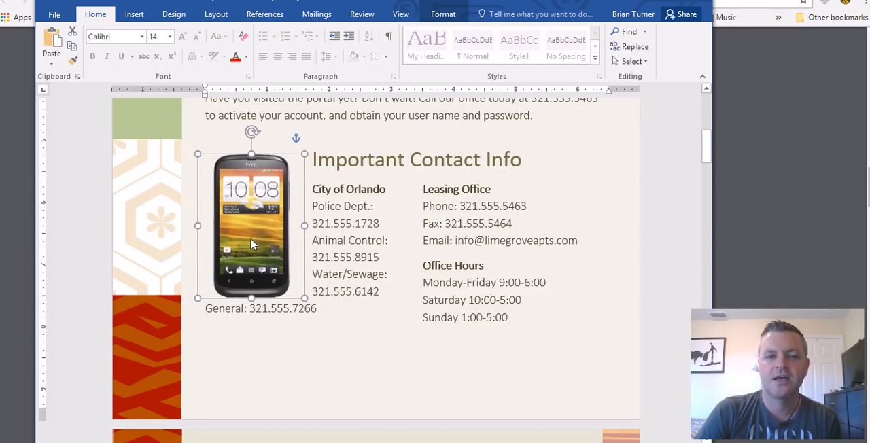
{"action": "left_click", "coordinate": [322, 165]}
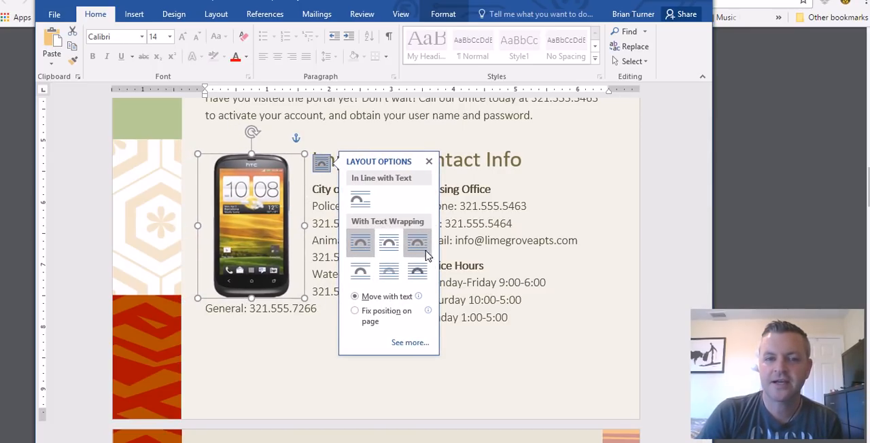
{"action": "left_click", "coordinate": [389, 272]}
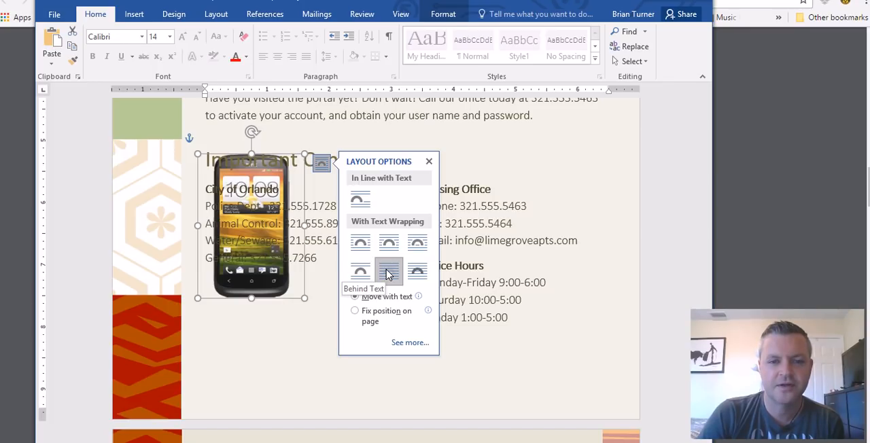
{"action": "left_click", "coordinate": [418, 273]}
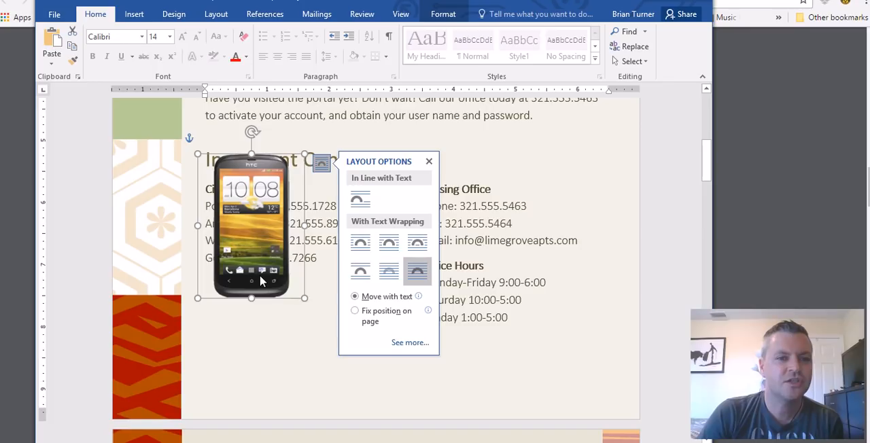
{"action": "left_click", "coordinate": [365, 273]}
{"action": "left_click_drag", "start_coordinate": [244, 240], "coordinate": [275, 281]}
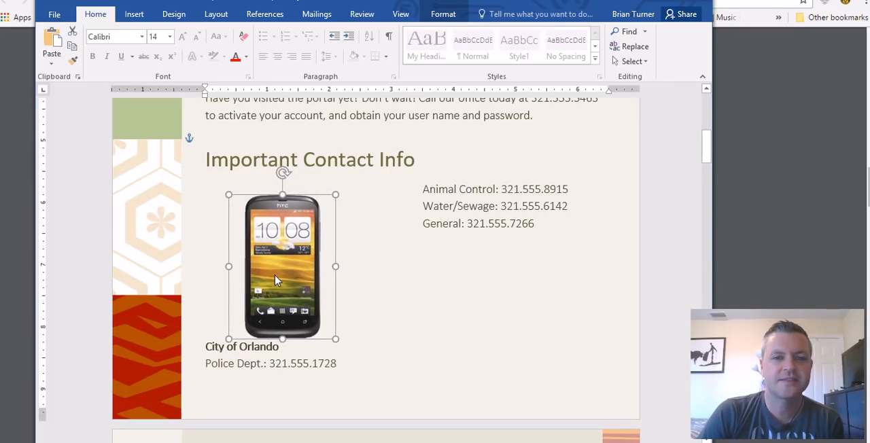
Return the phone picture to Square wrapping and place it beside the Leasing Office column, near the page's right margin
{"action": "left_click", "coordinate": [355, 213]}
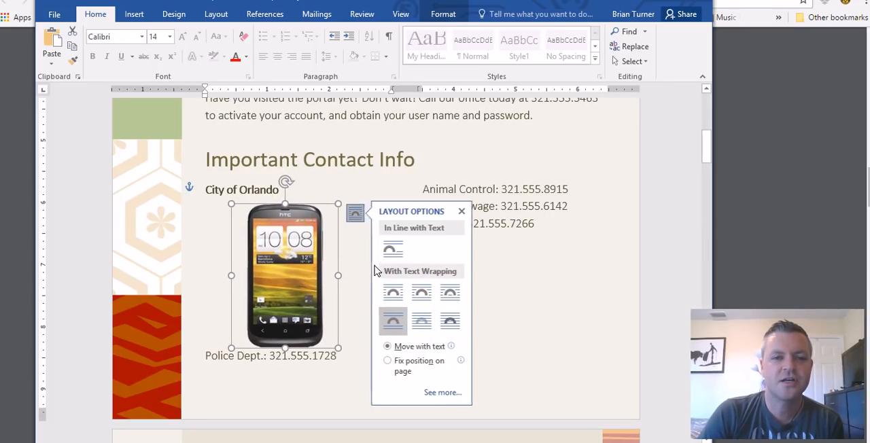
{"action": "left_click", "coordinate": [393, 293]}
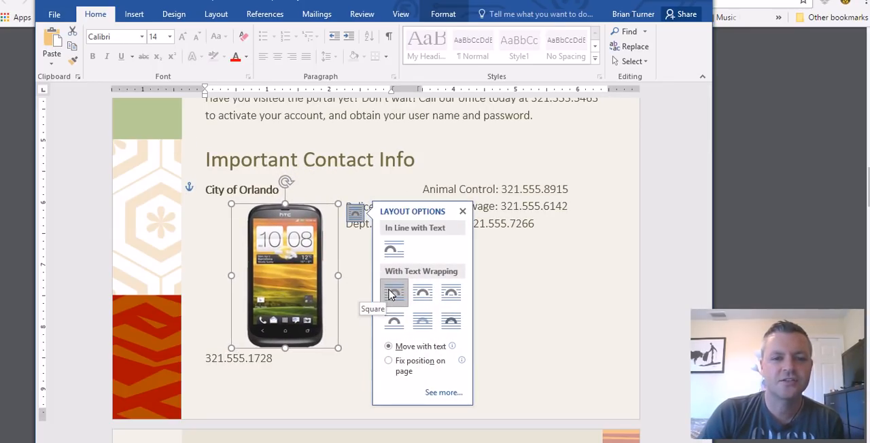
{"action": "left_click_drag", "start_coordinate": [334, 291], "coordinate": [578, 251]}
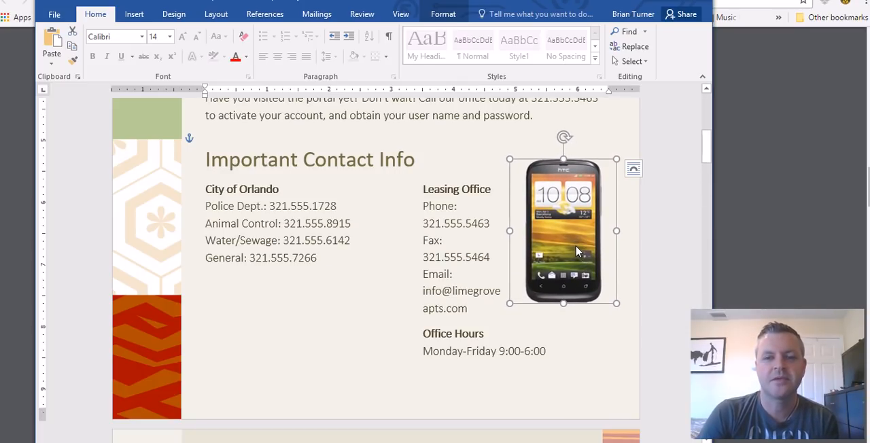
Check question 14 in the PDF notes and move the cell phone picture between the City of Orlando and Leasing Office columns
{"action": "key", "text": "alt+Tab"}
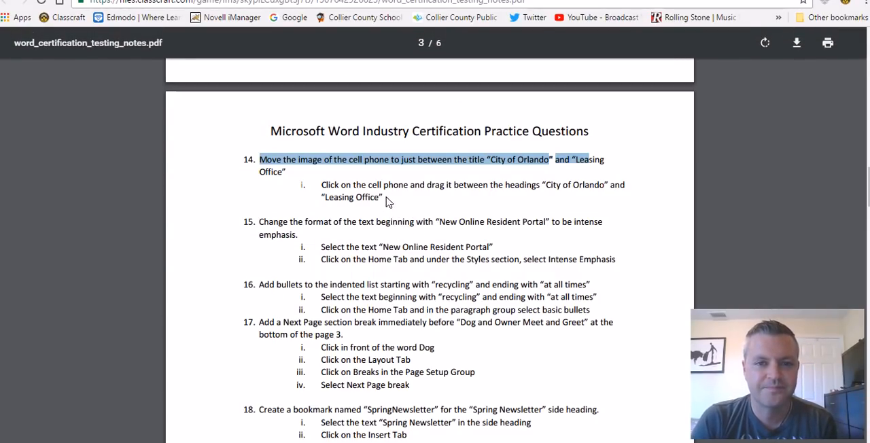
{"action": "left_click", "coordinate": [357, 193]}
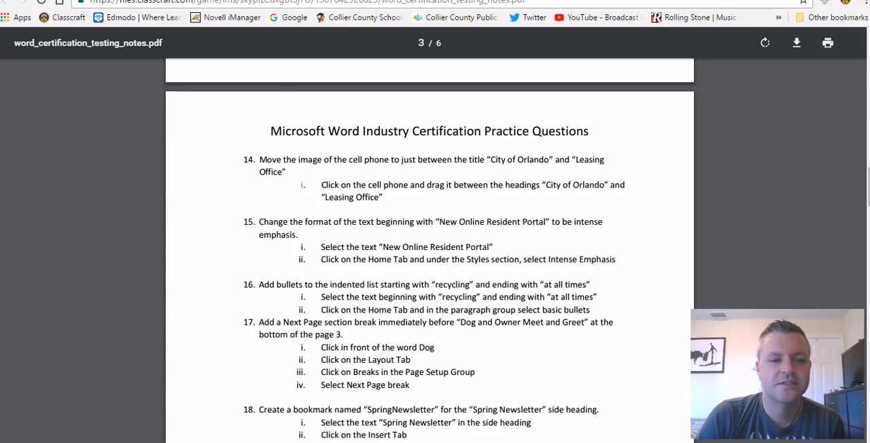
{"action": "key", "text": "alt+Tab"}
{"action": "left_click_drag", "start_coordinate": [554, 226], "coordinate": [398, 248]}
{"action": "left_click", "coordinate": [627, 300]}
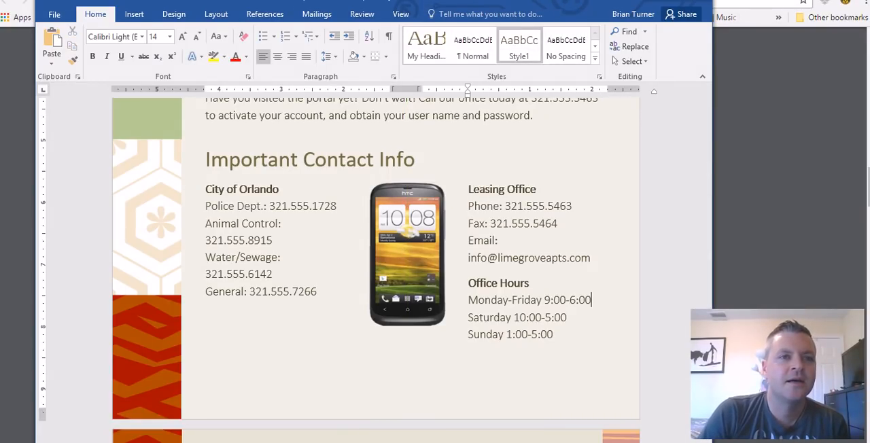
Read question 15 in word_certification_testing_notes.pdf and select the "New Online Resident Portal" heading in the Word document
{"action": "key", "text": "alt+Tab"}
{"action": "key", "text": "ctrl+Tab"}
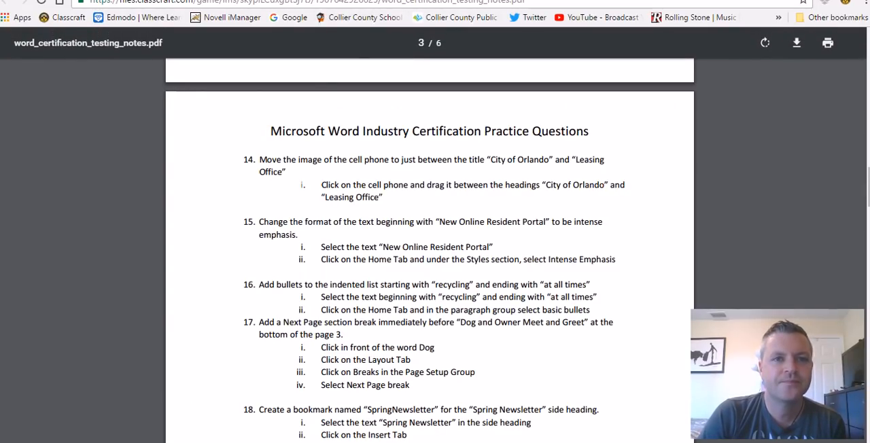
{"action": "scroll", "coordinate": [391, 253], "scroll_direction": "down", "scroll_amount": 2}
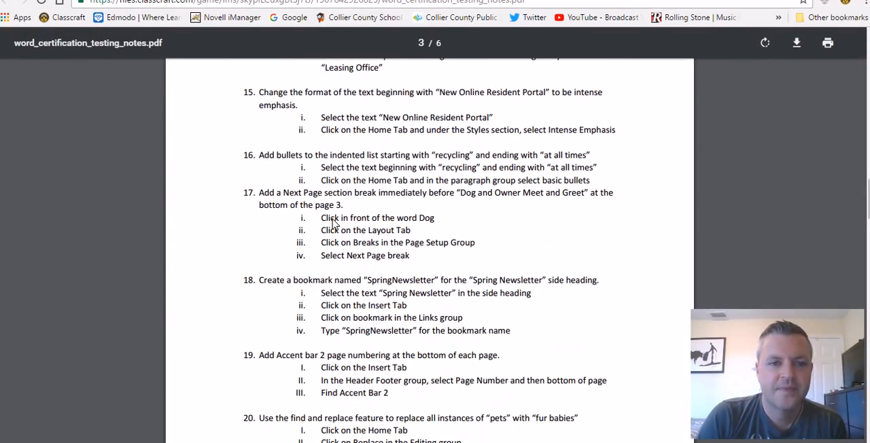
{"action": "left_click_drag", "start_coordinate": [261, 94], "coordinate": [552, 99]}
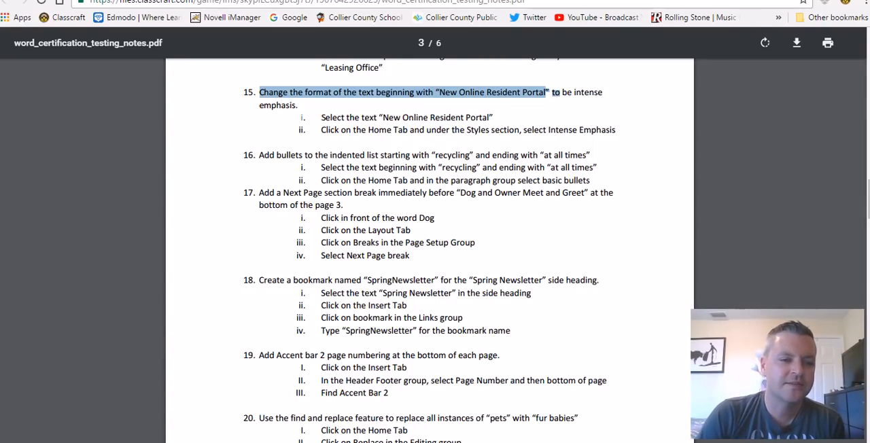
{"action": "key", "text": "alt+Tab"}
{"action": "scroll", "coordinate": [344, 208], "scroll_direction": "up", "scroll_amount": 8}
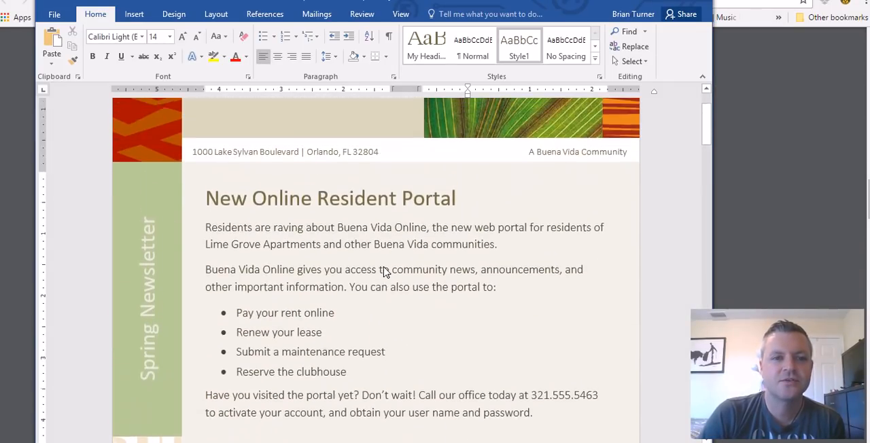
{"action": "scroll", "coordinate": [384, 272], "scroll_direction": "up", "scroll_amount": 1}
{"action": "left_click", "coordinate": [490, 243]}
{"action": "left_click_drag", "start_coordinate": [476, 249], "coordinate": [457, 256]}
{"action": "left_click", "coordinate": [323, 289]}
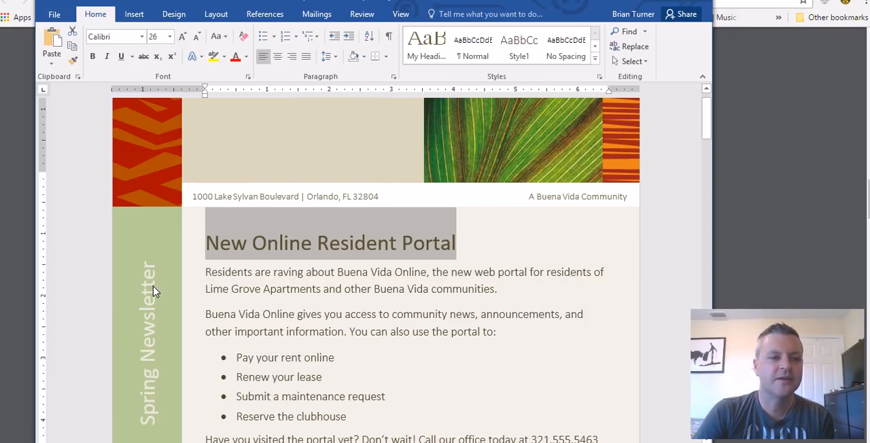
Preview the Heading 1 style on the selected heading and look at the built-in table of contents options
{"action": "left_click", "coordinate": [596, 61]}
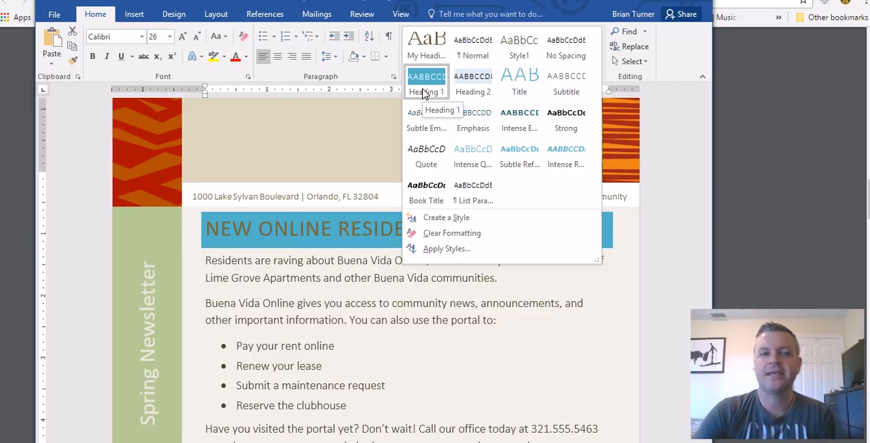
{"action": "left_click", "coordinate": [264, 14]}
{"action": "left_click", "coordinate": [264, 14]}
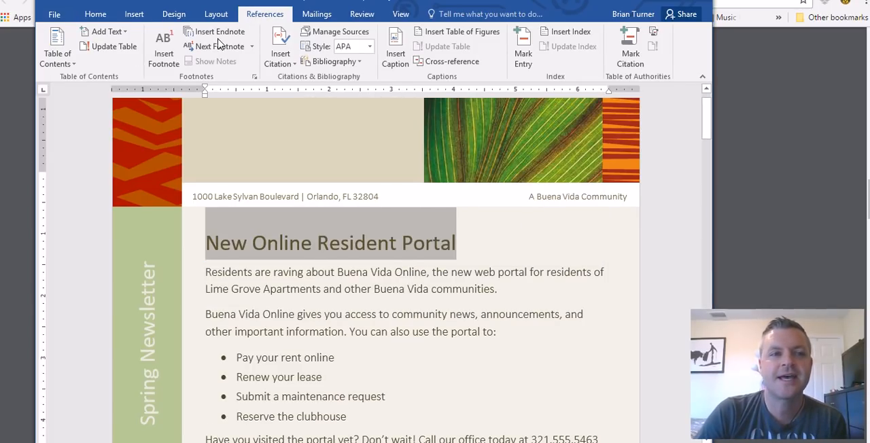
{"action": "left_click", "coordinate": [68, 64]}
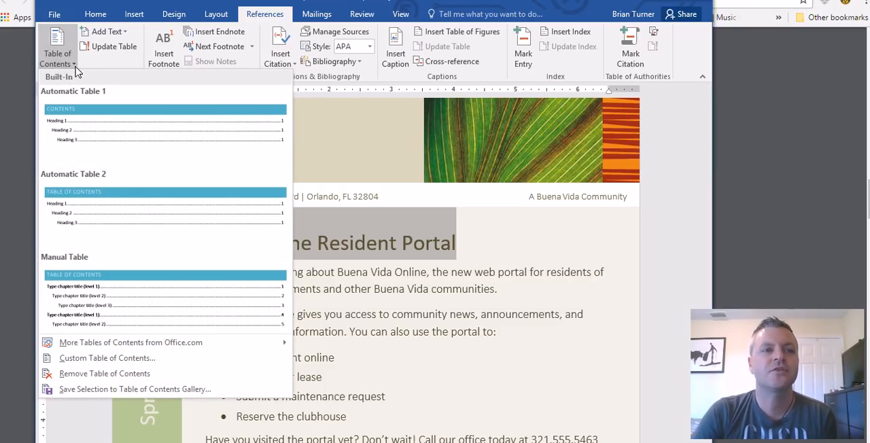
{"action": "left_click", "coordinate": [75, 63]}
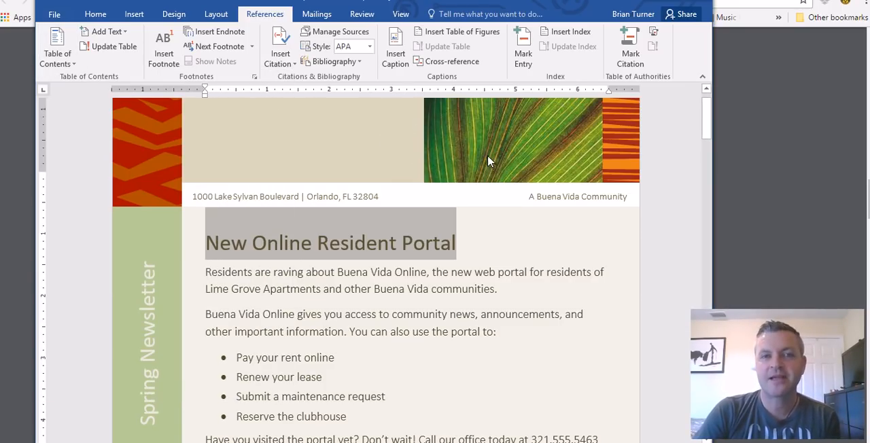
{"action": "left_click", "coordinate": [95, 13]}
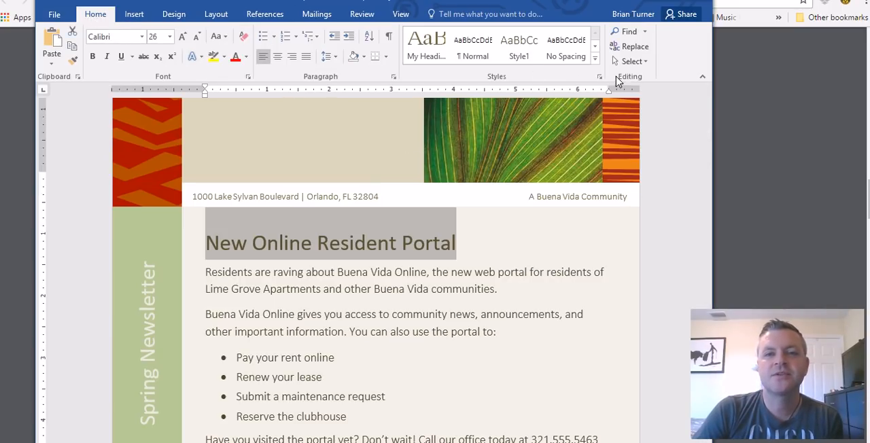
Apply the Intense Emphasis style to the "New Online Resident Portal" heading and deselect it
{"action": "left_click", "coordinate": [596, 60]}
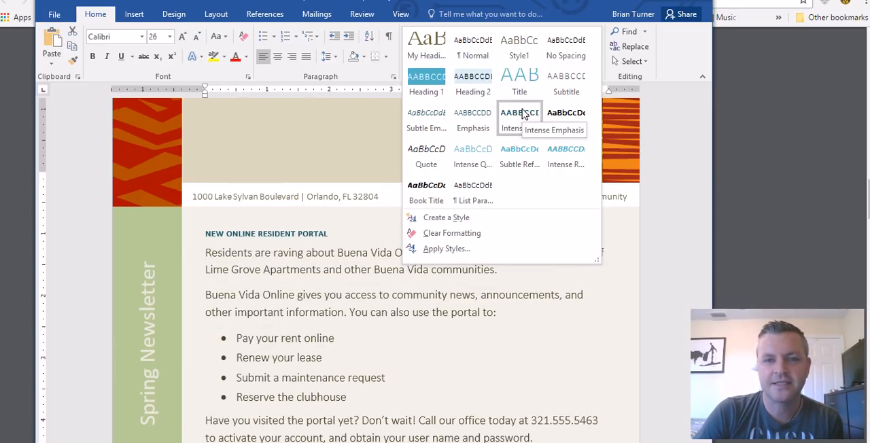
{"action": "left_click", "coordinate": [522, 115]}
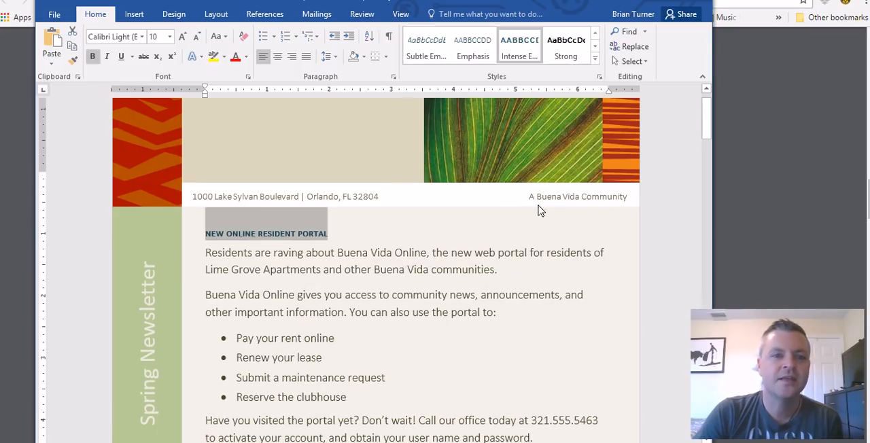
{"action": "left_click", "coordinate": [345, 240]}
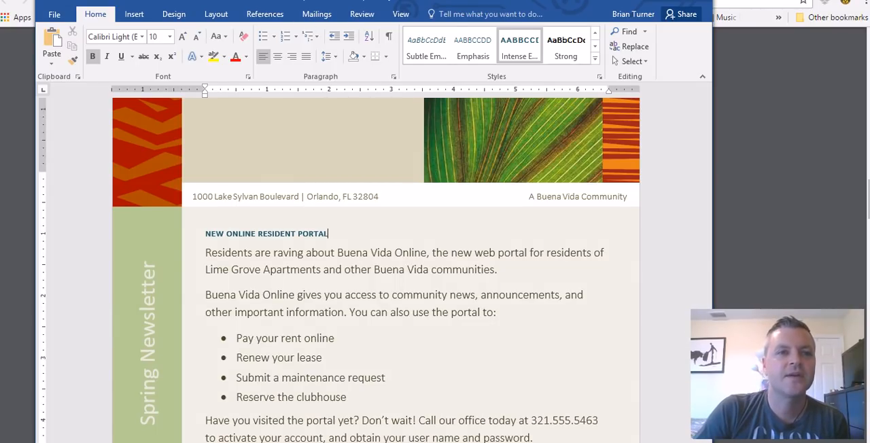
Following question 16 in the PDF notes, add basic bullets to the Community Reminders paragraphs from "Recycling" through "at all times"
{"action": "key", "text": "alt+Tab"}
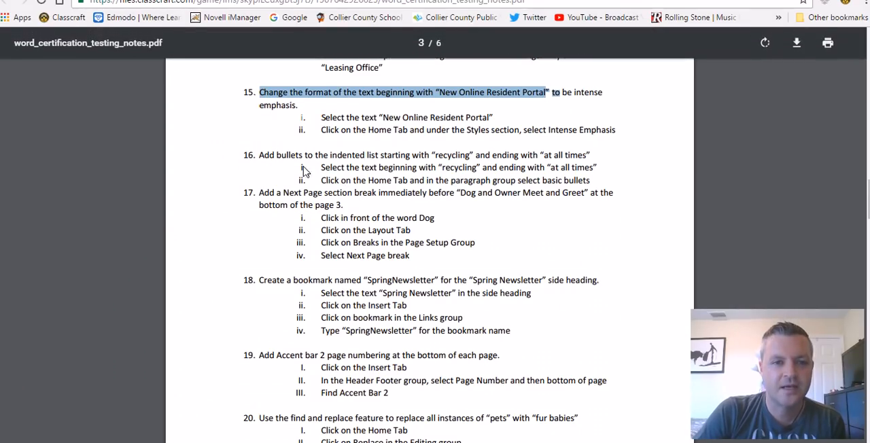
{"action": "left_click", "coordinate": [262, 162]}
{"action": "left_click_drag", "start_coordinate": [262, 162], "coordinate": [591, 155]}
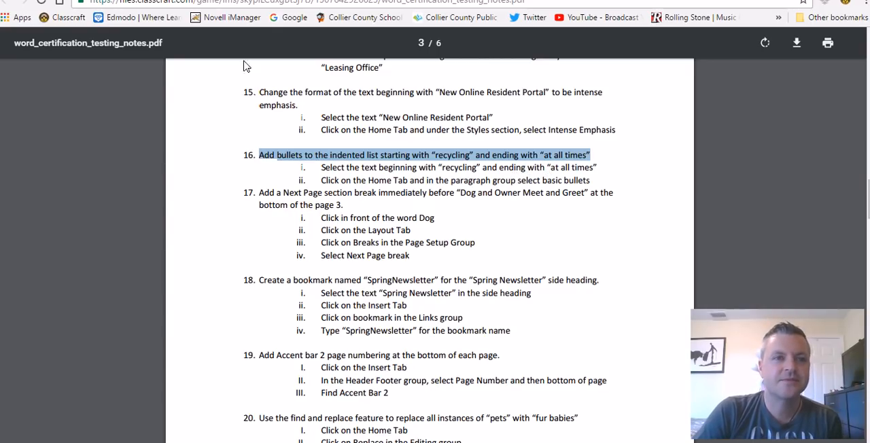
{"action": "key", "text": "alt+Tab"}
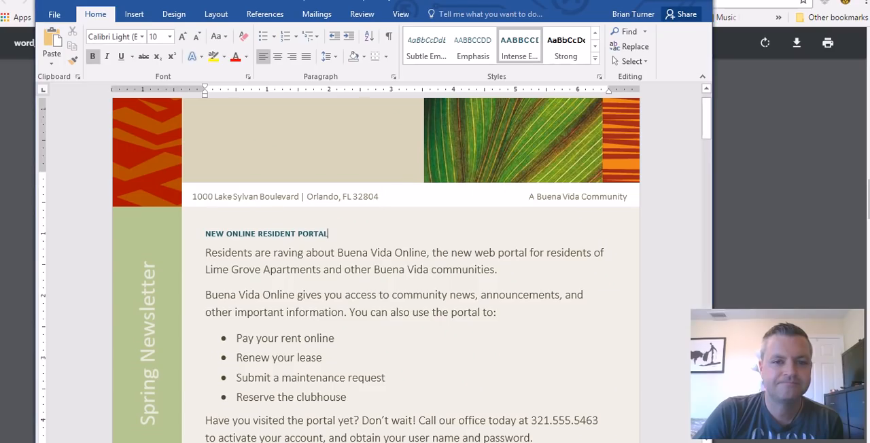
{"action": "scroll", "coordinate": [348, 298], "scroll_direction": "down", "scroll_amount": 3}
{"action": "scroll", "coordinate": [348, 297], "scroll_direction": "down", "scroll_amount": 18}
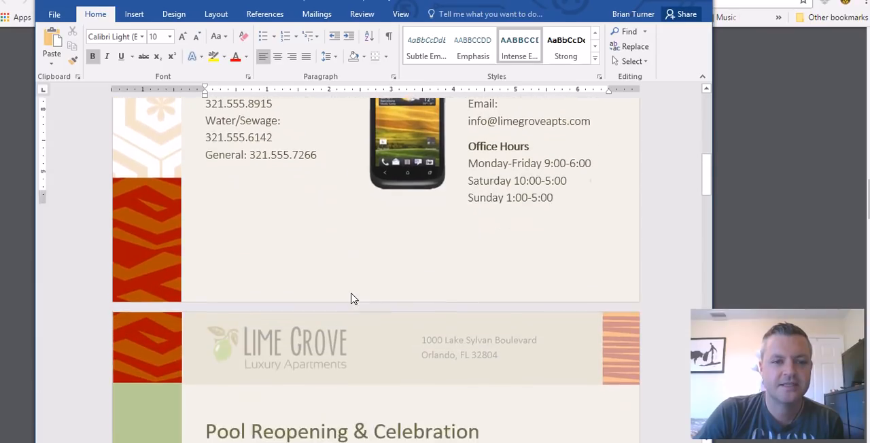
{"action": "scroll", "coordinate": [351, 297], "scroll_direction": "down", "scroll_amount": 15}
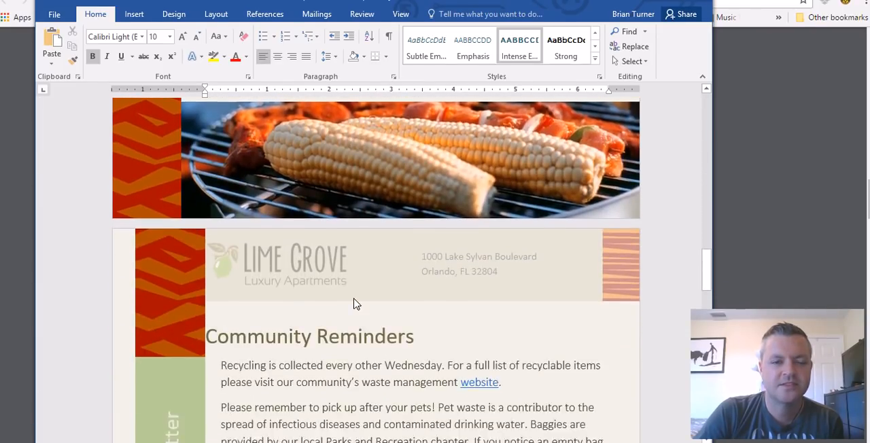
{"action": "scroll", "coordinate": [326, 269], "scroll_direction": "up", "scroll_amount": 2}
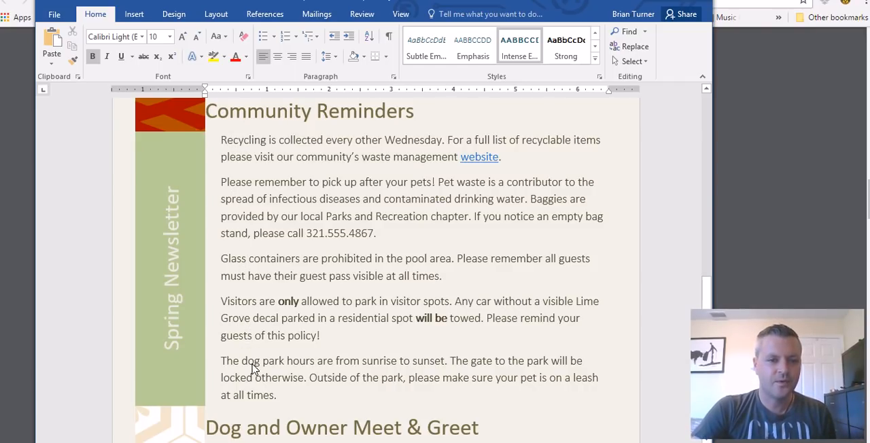
{"action": "left_click_drag", "start_coordinate": [220, 141], "coordinate": [340, 400]}
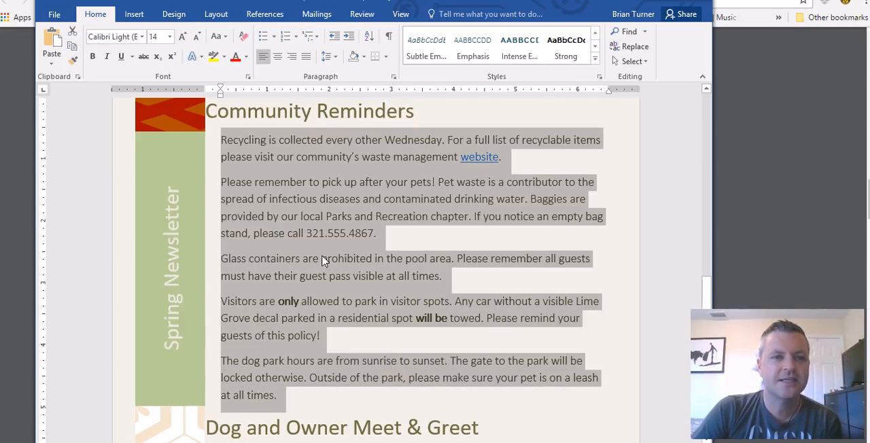
{"action": "left_click", "coordinate": [269, 36]}
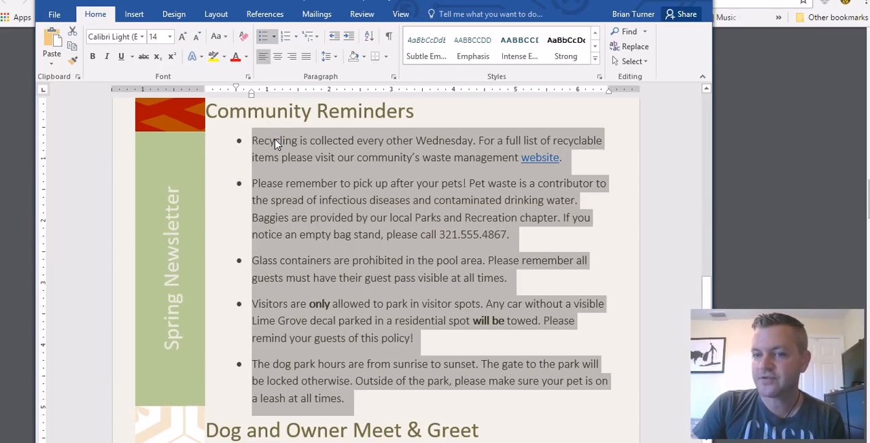
Try a blue ribbon picture from a Bing image search for "ribbon" as a new bullet for the list, and undo it
{"action": "left_click", "coordinate": [274, 37]}
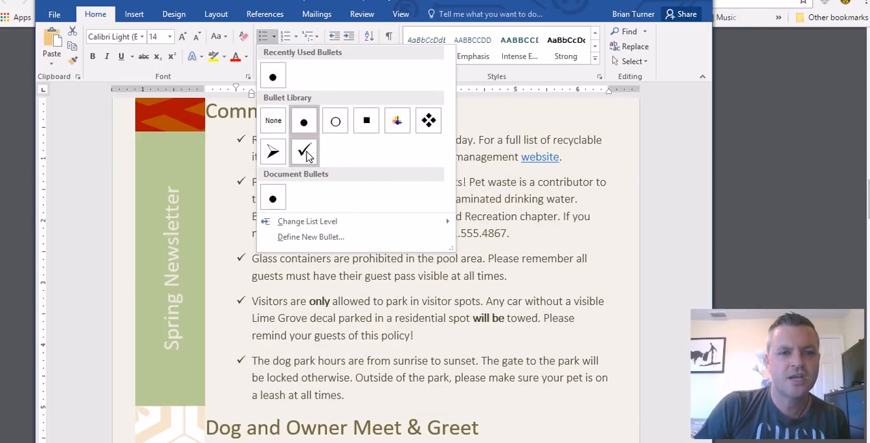
{"action": "left_click", "coordinate": [338, 238]}
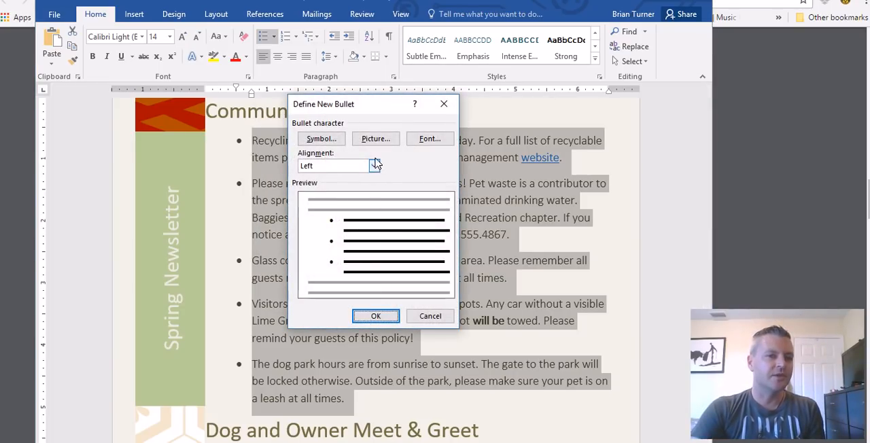
{"action": "left_click", "coordinate": [376, 139]}
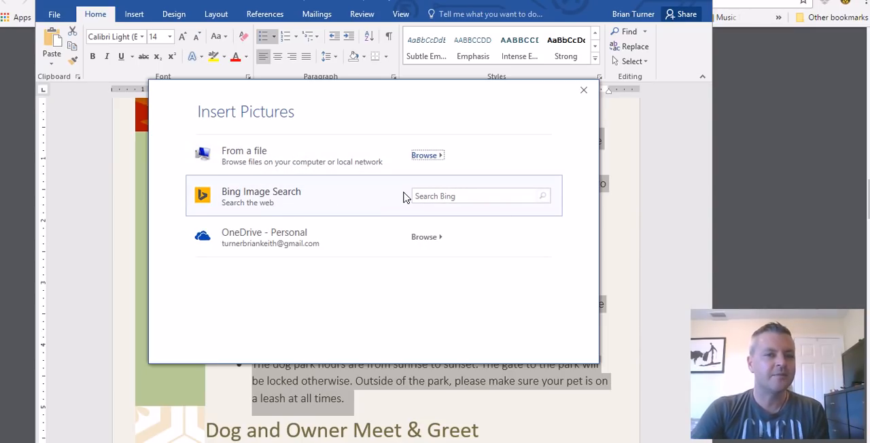
{"action": "left_click", "coordinate": [457, 197]}
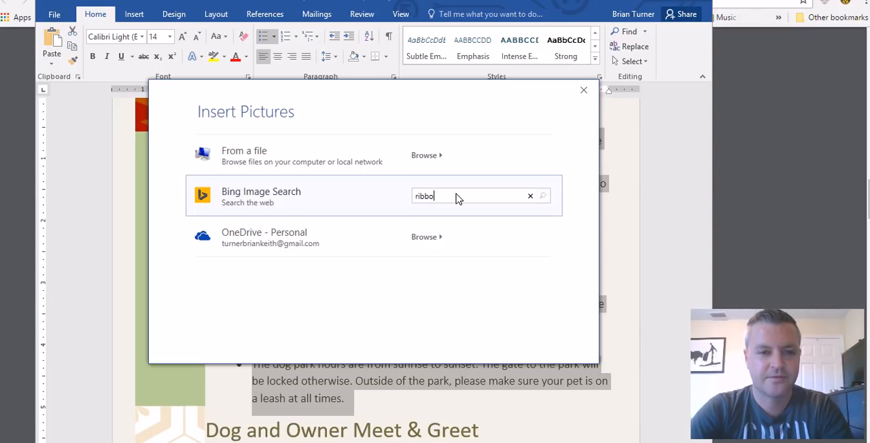
{"action": "key", "text": "Return"}
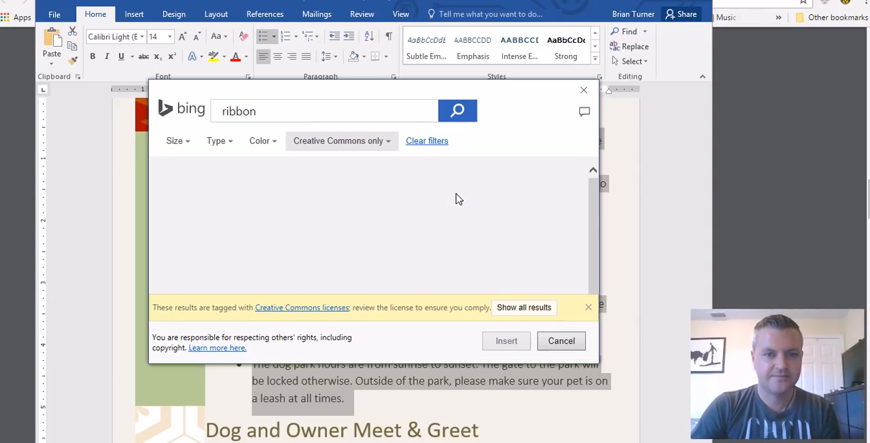
{"action": "left_click", "coordinate": [468, 213]}
{"action": "left_click", "coordinate": [506, 342]}
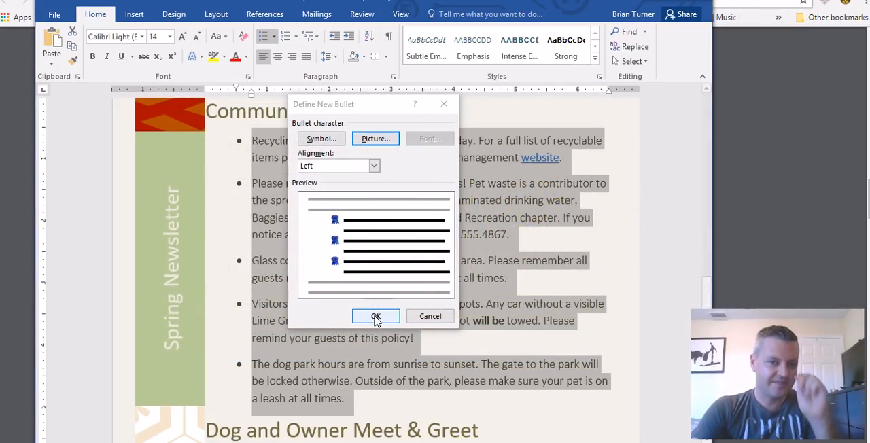
{"action": "left_click", "coordinate": [371, 316]}
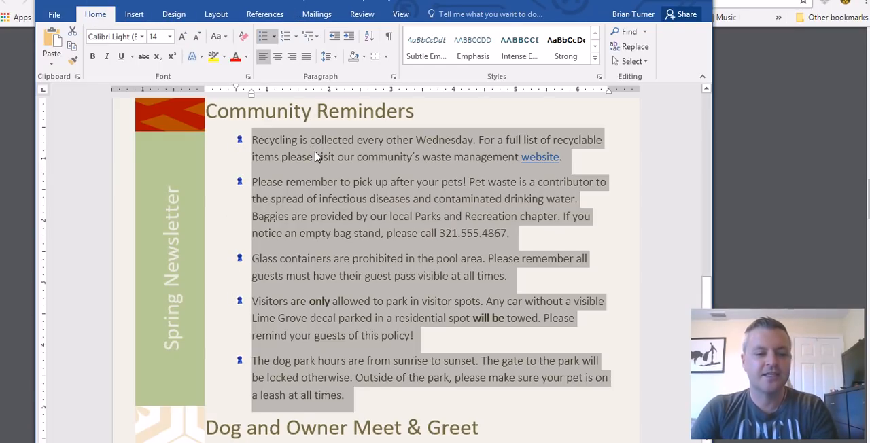
{"action": "key", "text": "ctrl+z"}
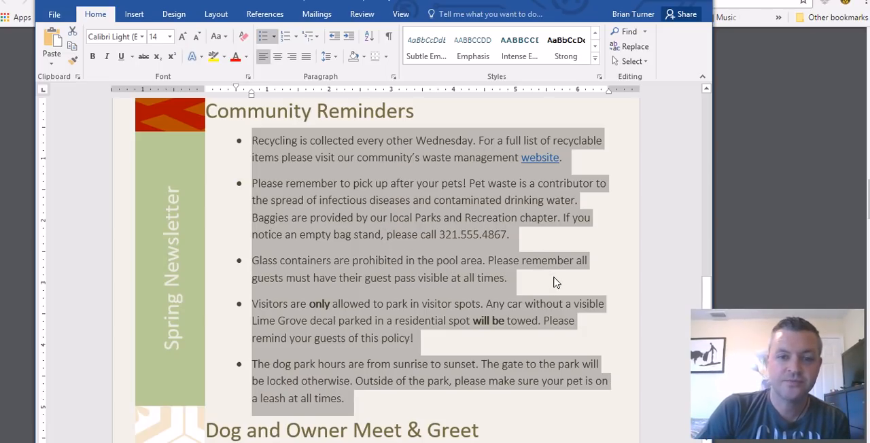
Highlight question 17 in the PDF notes, then place the cursor before "Dog and Owner Meet & Greet" in the Word newsletter
{"action": "left_click", "coordinate": [146, 442]}
{"action": "left_click_drag", "start_coordinate": [264, 195], "coordinate": [587, 208]}
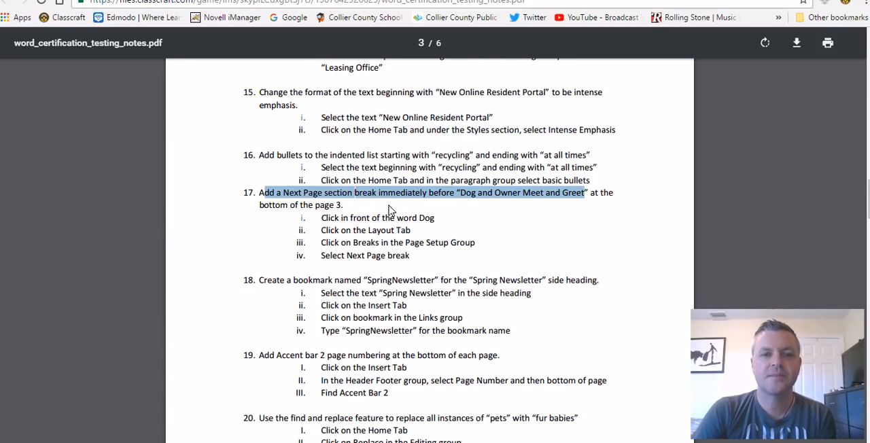
{"action": "scroll", "coordinate": [155, 409], "scroll_direction": "down", "scroll_amount": 2}
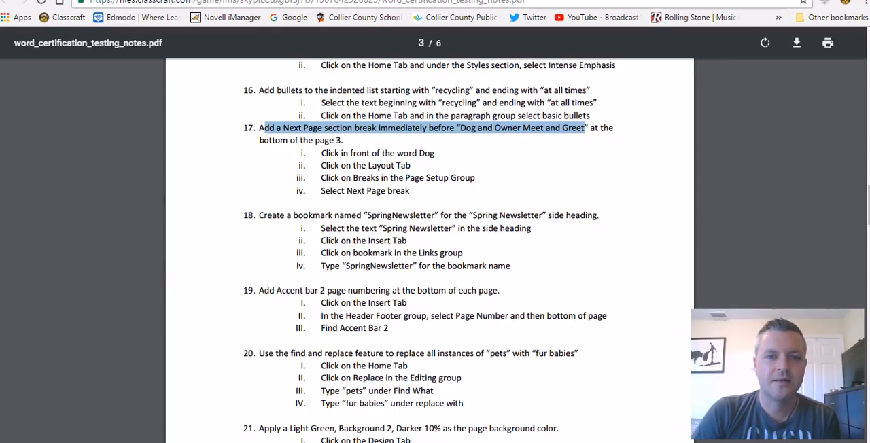
{"action": "mouse_move", "coordinate": [150, 442]}
{"action": "left_click", "coordinate": [150, 405]}
{"action": "scroll", "coordinate": [429, 253], "scroll_direction": "down", "scroll_amount": 4}
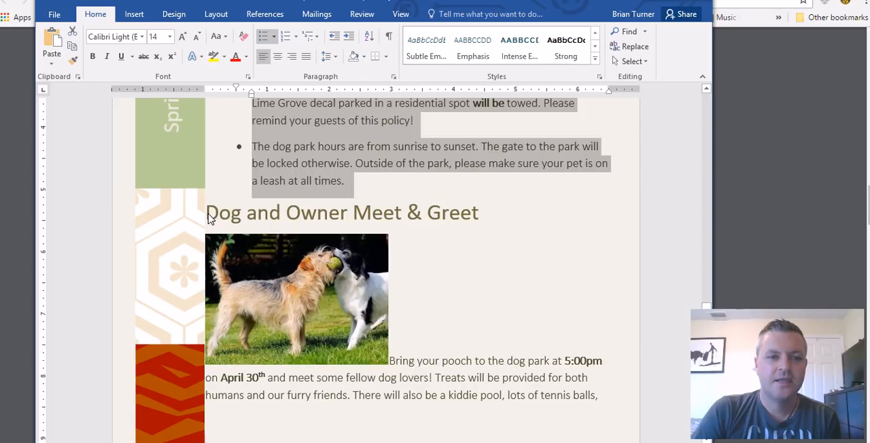
{"action": "left_click", "coordinate": [210, 216]}
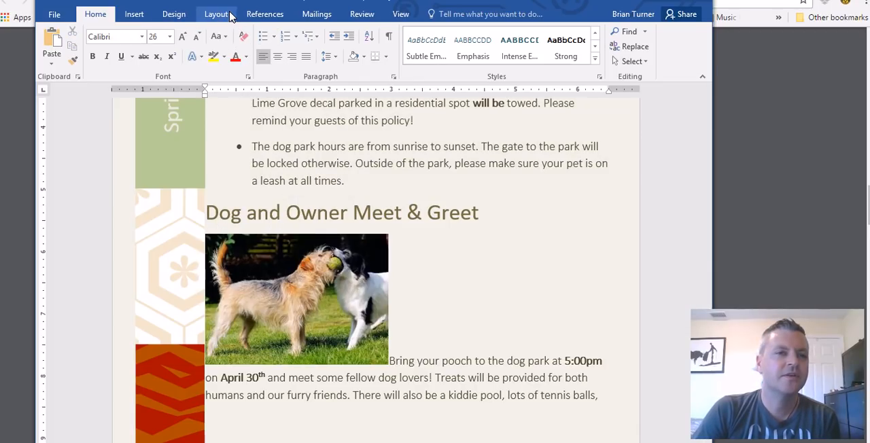
Review the available page and section break types, and show the document's formatting marks
{"action": "left_click", "coordinate": [172, 15]}
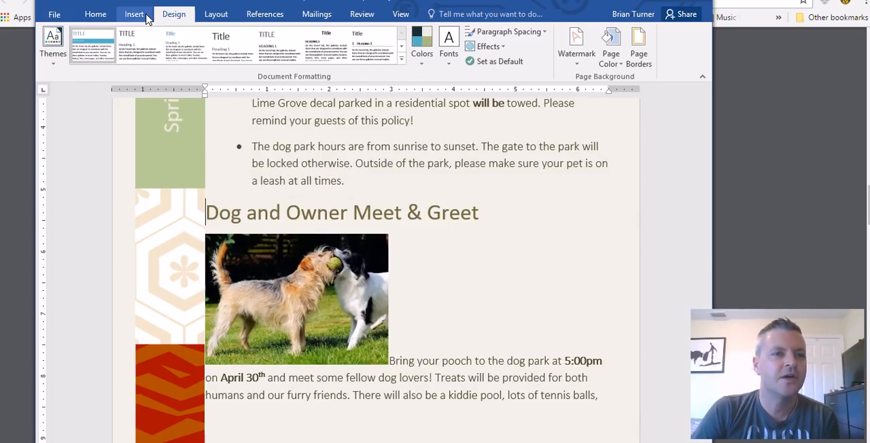
{"action": "left_click", "coordinate": [142, 16]}
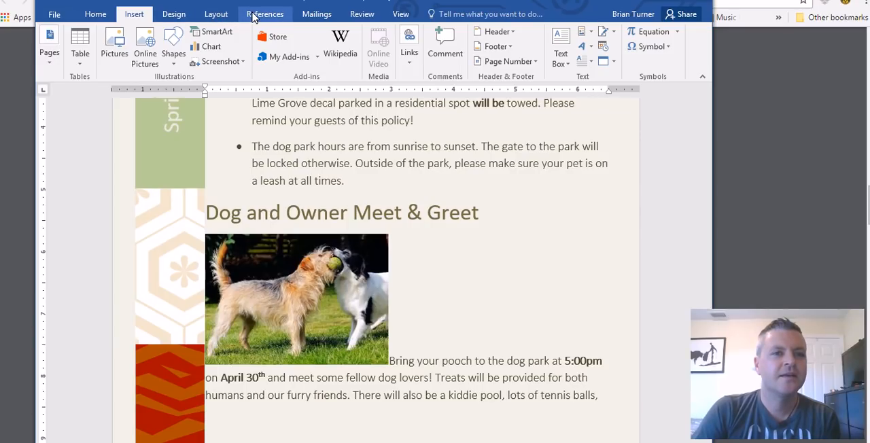
{"action": "left_click", "coordinate": [225, 17]}
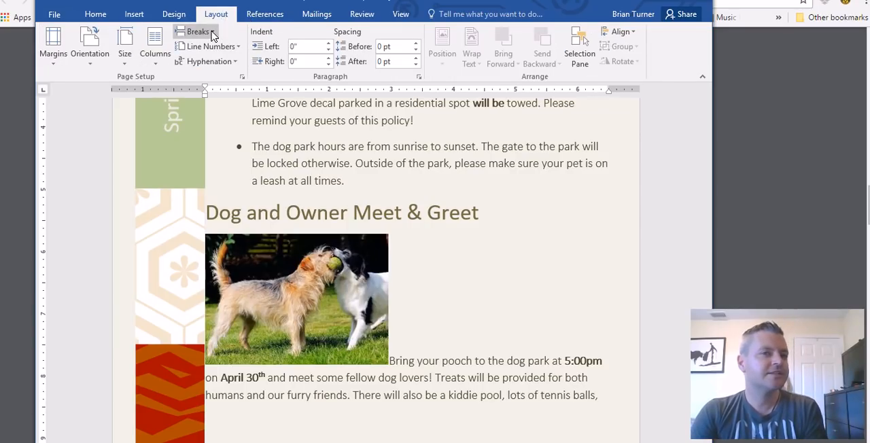
{"action": "left_click", "coordinate": [214, 34]}
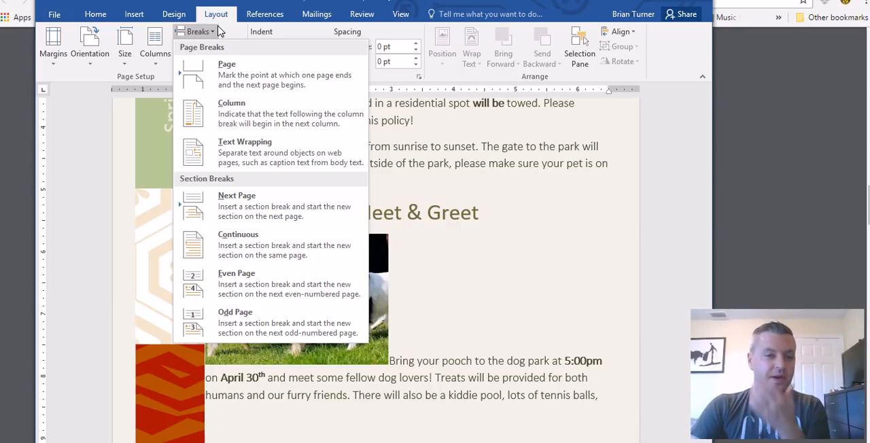
{"action": "left_click", "coordinate": [94, 15]}
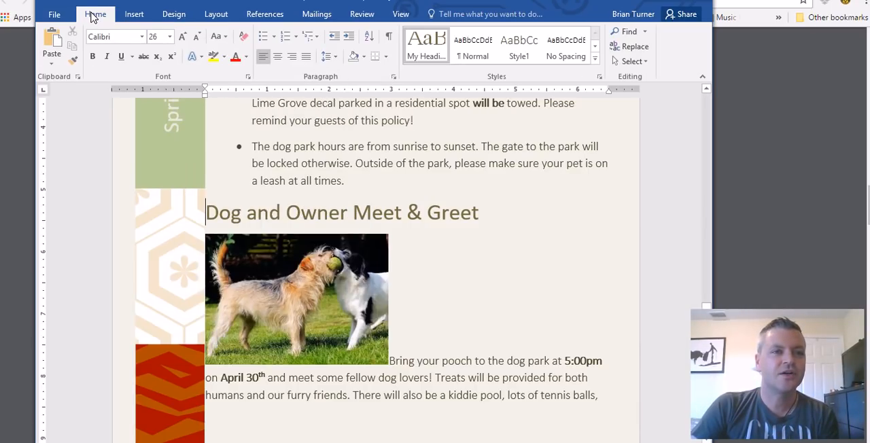
{"action": "left_click", "coordinate": [388, 38]}
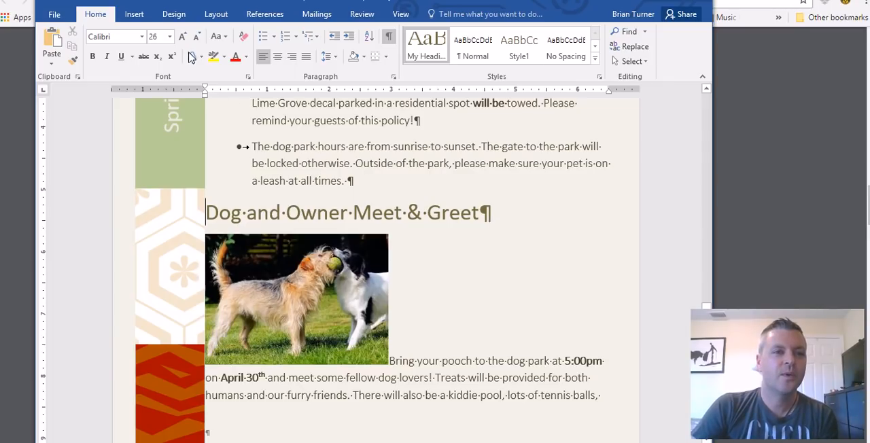
Insert a Next Page section break before the "Dog and Owner Meet & Greet" heading and check its mark after the bulleted list
{"action": "left_click", "coordinate": [135, 15]}
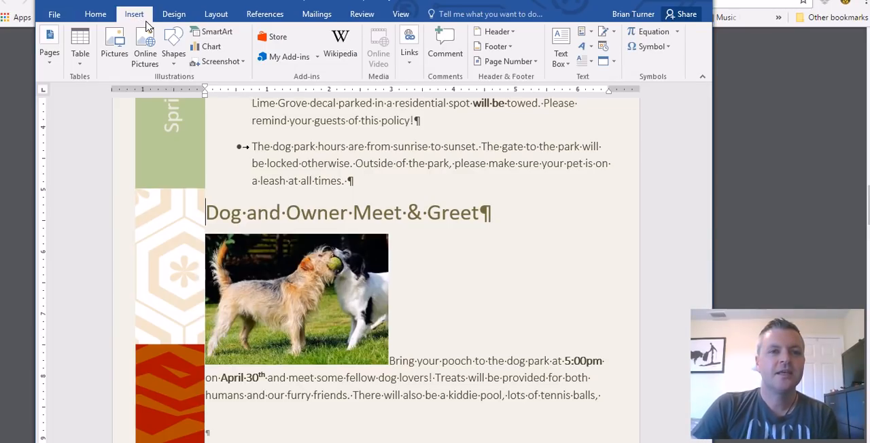
{"action": "left_click", "coordinate": [218, 15]}
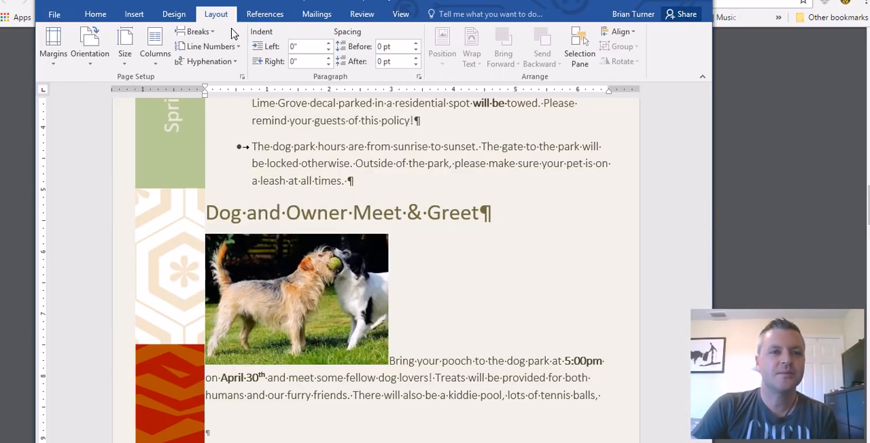
{"action": "key", "text": "alt+Tab"}
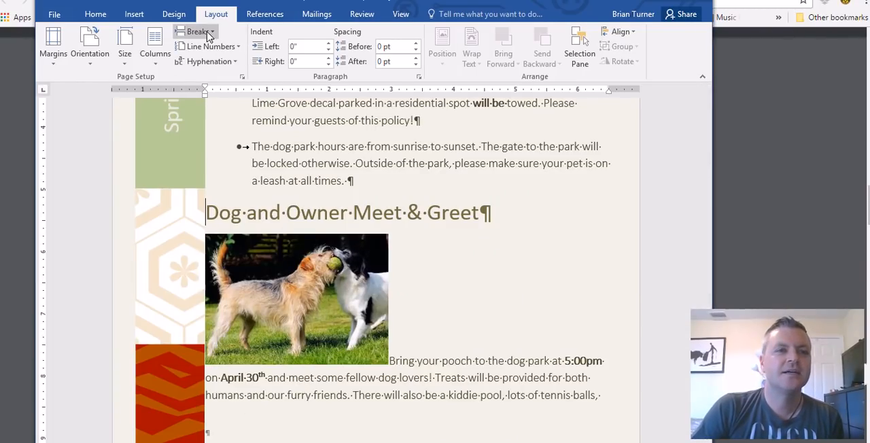
{"action": "left_click", "coordinate": [211, 32]}
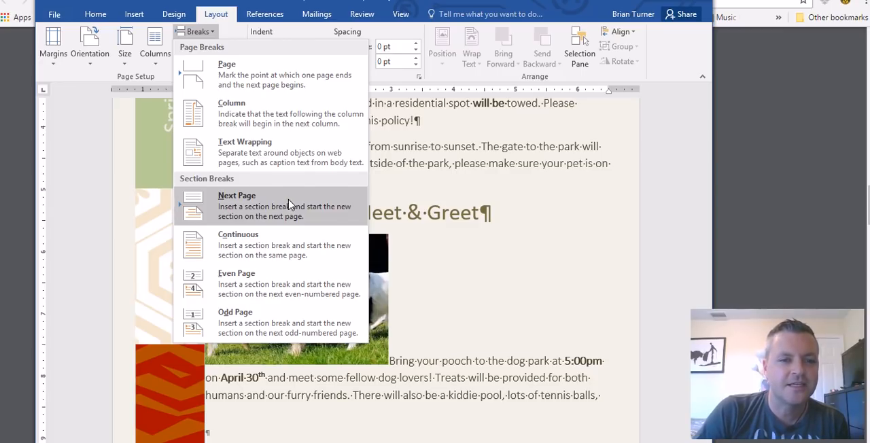
{"action": "key", "text": "alt+Tab"}
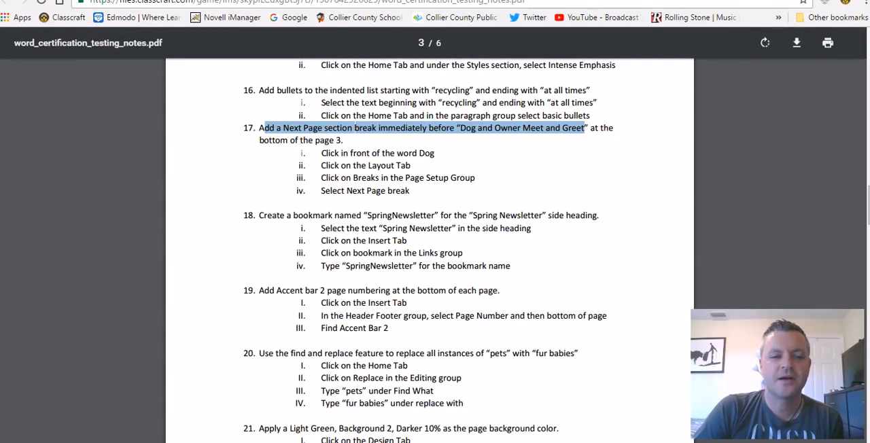
{"action": "key", "text": "alt+Tab"}
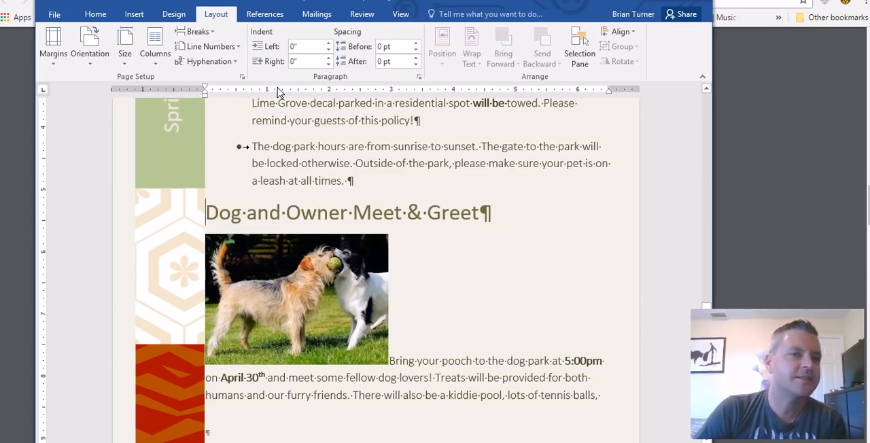
{"action": "left_click", "coordinate": [213, 31]}
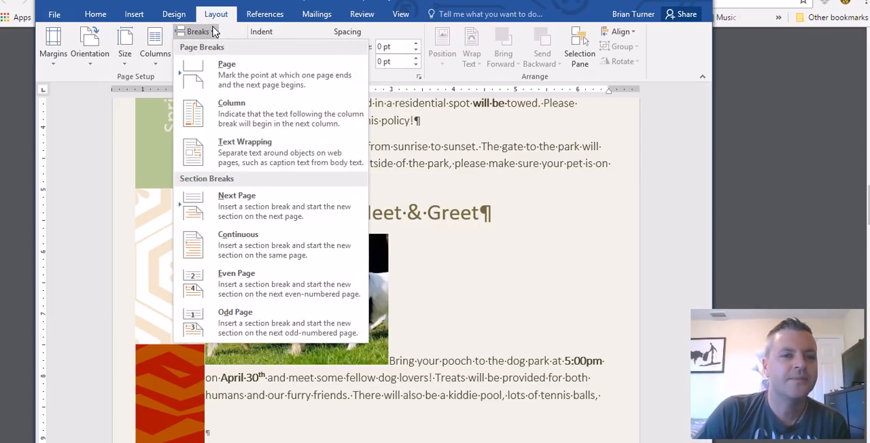
{"action": "left_click", "coordinate": [238, 201]}
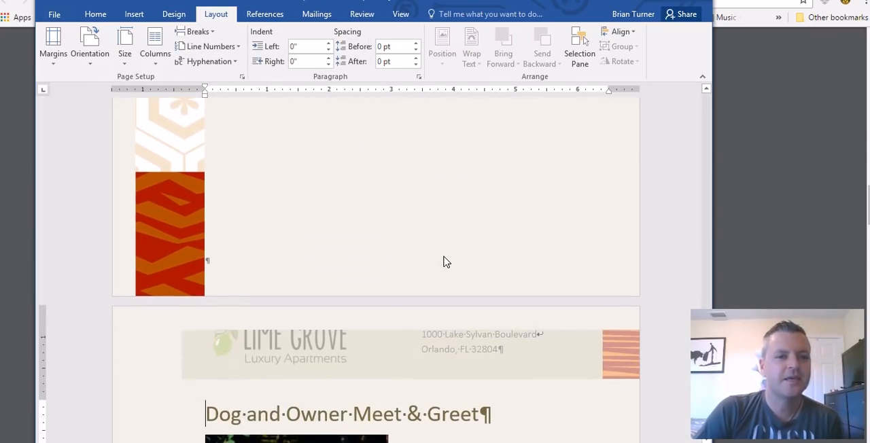
{"action": "scroll", "coordinate": [426, 278], "scroll_direction": "down", "scroll_amount": 3}
{"action": "scroll", "coordinate": [415, 292], "scroll_direction": "up", "scroll_amount": 5}
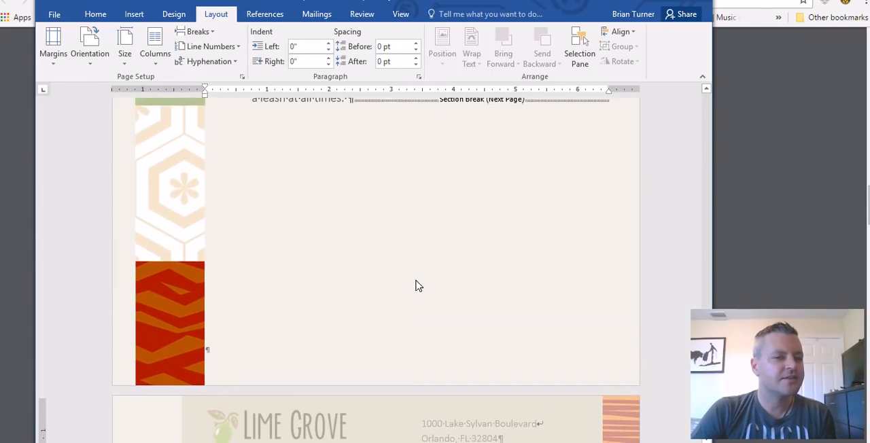
{"action": "scroll", "coordinate": [419, 286], "scroll_direction": "up", "scroll_amount": 3}
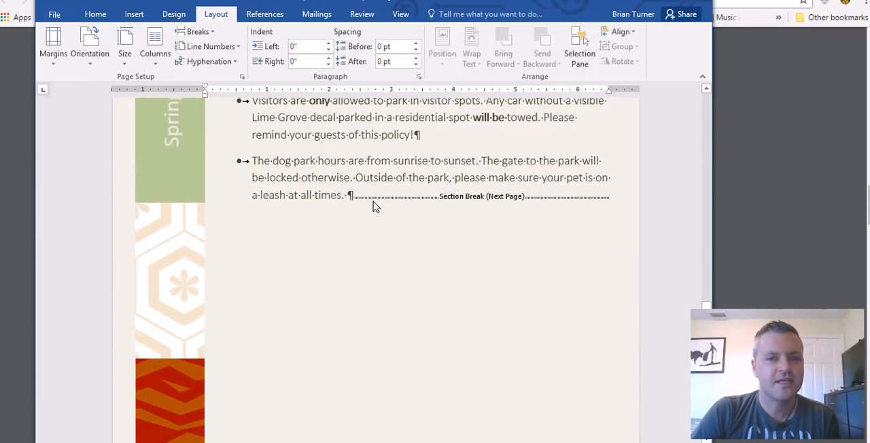
Try placing the cursor in the blank area below the section break, and undo the added empty paragraphs
{"action": "left_click", "coordinate": [627, 205]}
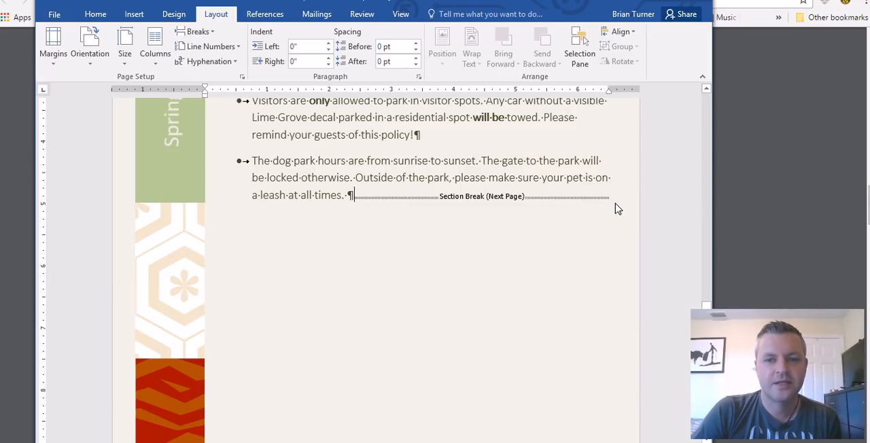
{"action": "double_click", "coordinate": [280, 314]}
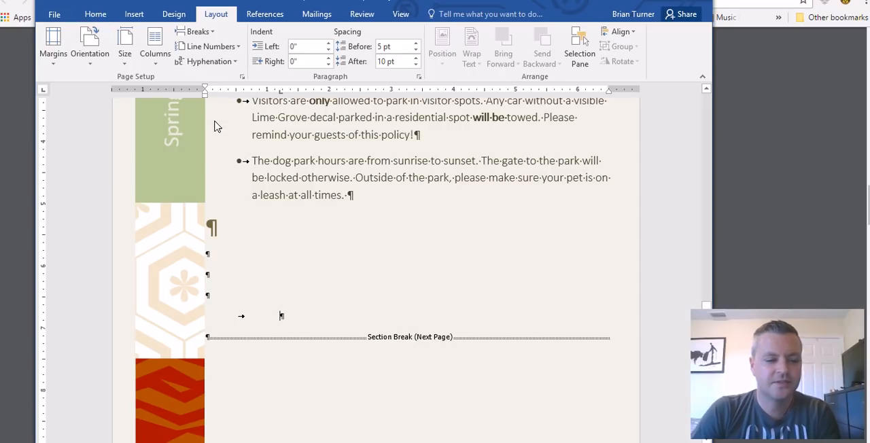
{"action": "key", "text": "ctrl+z"}
Insert a Continuous section break immediately before the "Community Reminders" heading
{"action": "scroll", "coordinate": [381, 238], "scroll_direction": "down", "scroll_amount": 3}
{"action": "scroll", "coordinate": [385, 251], "scroll_direction": "up", "scroll_amount": 10}
{"action": "scroll", "coordinate": [378, 261], "scroll_direction": "up", "scroll_amount": 5}
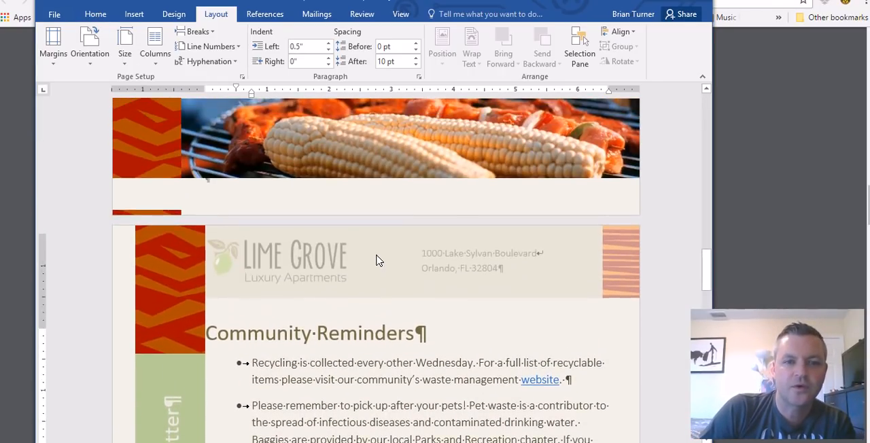
{"action": "scroll", "coordinate": [343, 294], "scroll_direction": "down", "scroll_amount": 3}
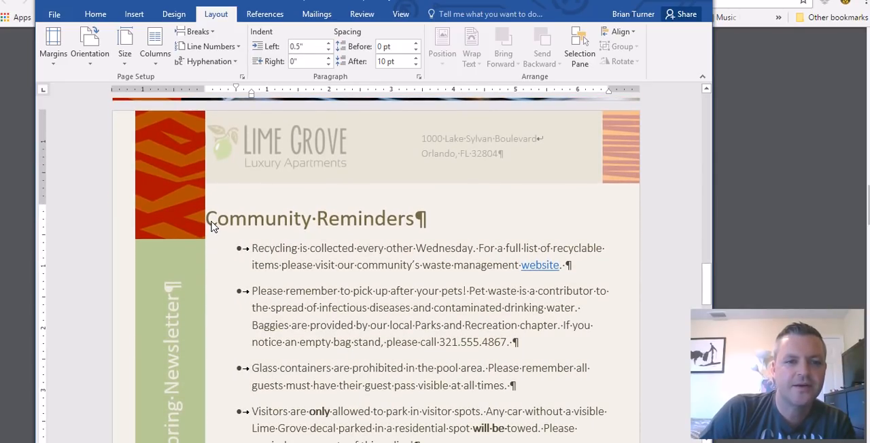
{"action": "left_click", "coordinate": [210, 224]}
{"action": "left_click", "coordinate": [212, 33]}
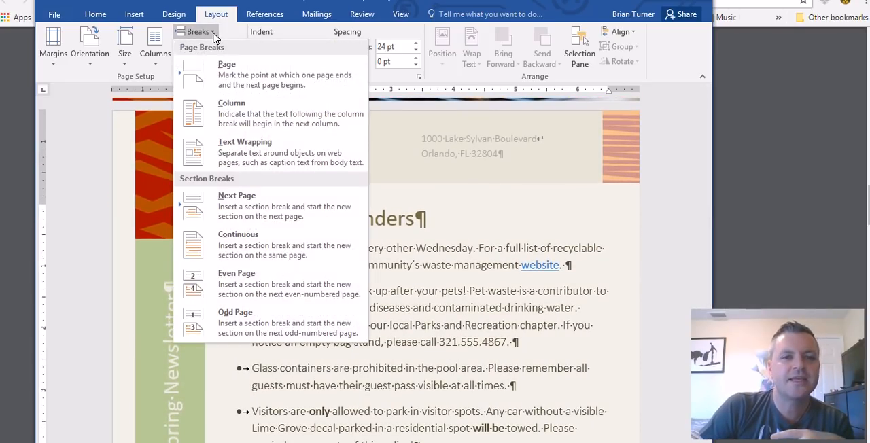
{"action": "left_click", "coordinate": [253, 259]}
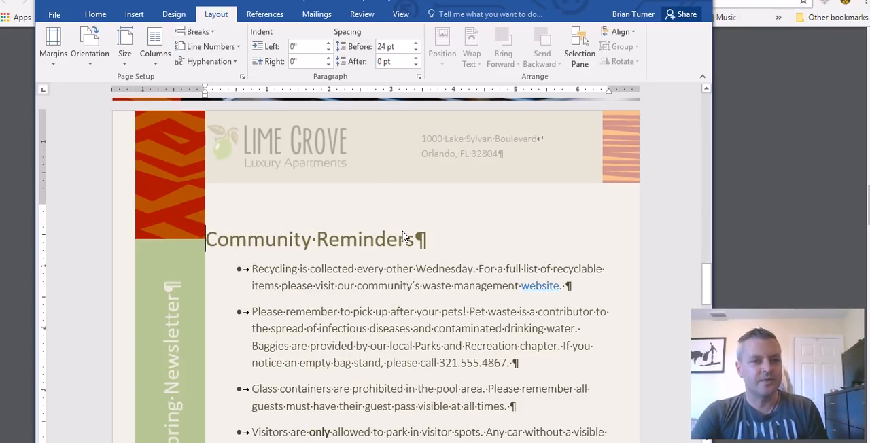
{"action": "scroll", "coordinate": [284, 226], "scroll_direction": "up", "scroll_amount": 1}
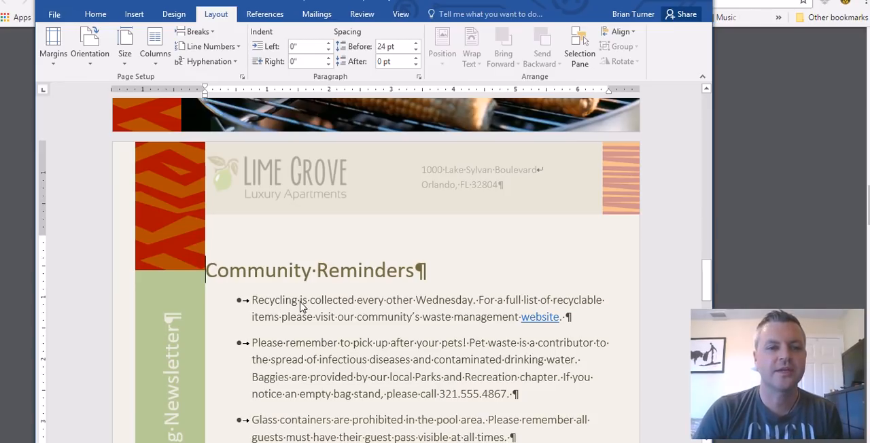
Try Landscape orientation on the Community Reminders section, compare it with the neighbouring pages, and undo the change
{"action": "left_click", "coordinate": [254, 305]}
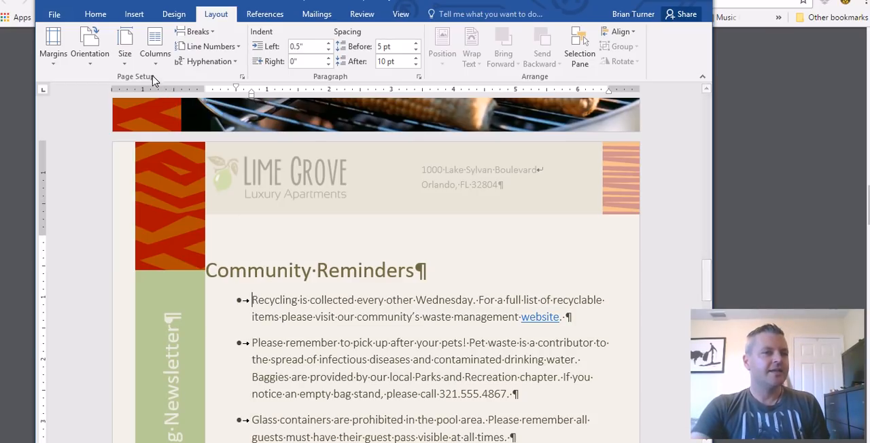
{"action": "left_click", "coordinate": [90, 51]}
{"action": "left_click", "coordinate": [119, 112]}
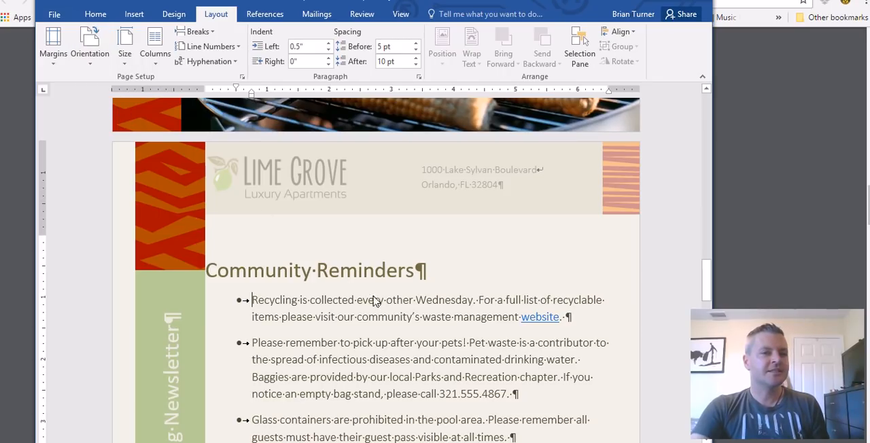
{"action": "scroll", "coordinate": [340, 302], "scroll_direction": "down", "scroll_amount": 10}
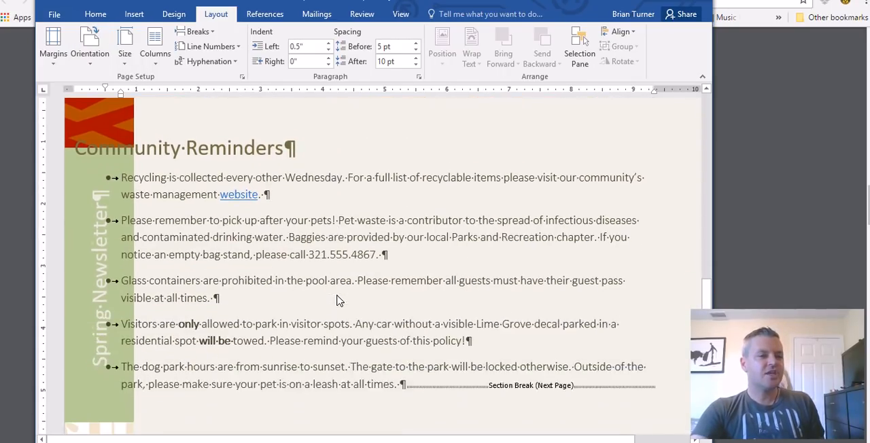
{"action": "scroll", "coordinate": [342, 302], "scroll_direction": "up", "scroll_amount": 10}
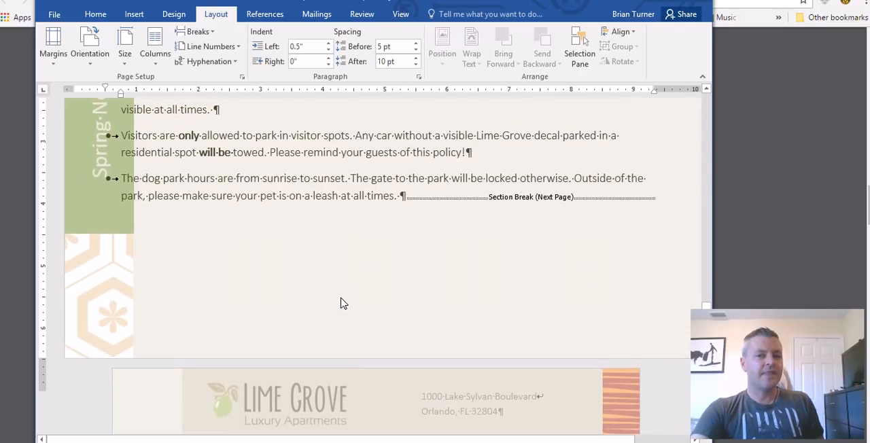
{"action": "scroll", "coordinate": [342, 303], "scroll_direction": "down", "scroll_amount": 3}
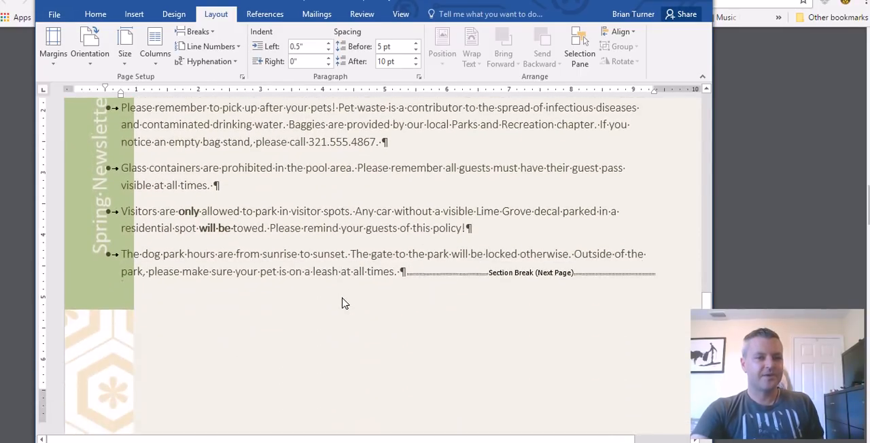
{"action": "scroll", "coordinate": [428, 279], "scroll_direction": "up", "scroll_amount": 4}
{"action": "scroll", "coordinate": [415, 303], "scroll_direction": "up", "scroll_amount": 2}
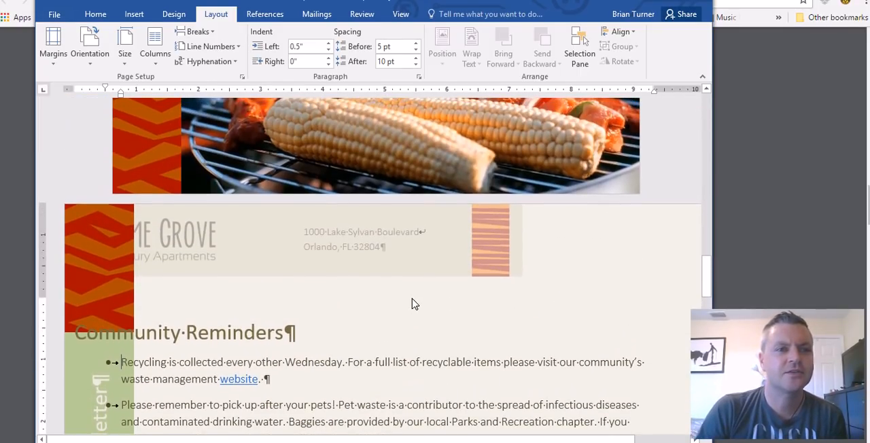
{"action": "scroll", "coordinate": [414, 277], "scroll_direction": "down", "scroll_amount": 5}
{"action": "scroll", "coordinate": [412, 297], "scroll_direction": "up", "scroll_amount": 3}
{"action": "scroll", "coordinate": [415, 297], "scroll_direction": "down", "scroll_amount": 2}
{"action": "scroll", "coordinate": [414, 295], "scroll_direction": "down", "scroll_amount": 2}
{"action": "scroll", "coordinate": [413, 295], "scroll_direction": "up", "scroll_amount": 7}
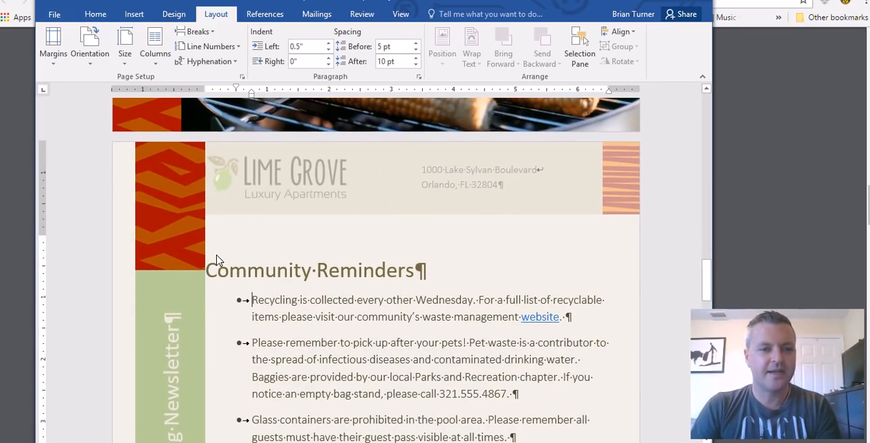
Undo the Continuous section break inserted before the "Community Reminders" heading
{"action": "left_click", "coordinate": [94, 13]}
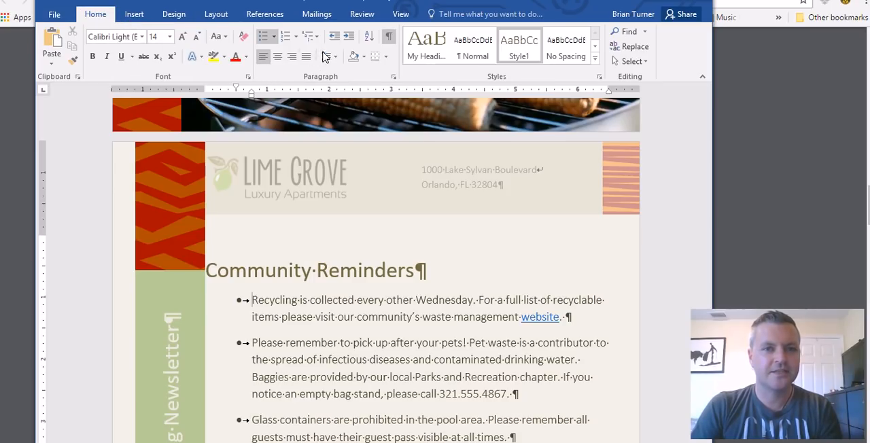
{"action": "left_click", "coordinate": [378, 269]}
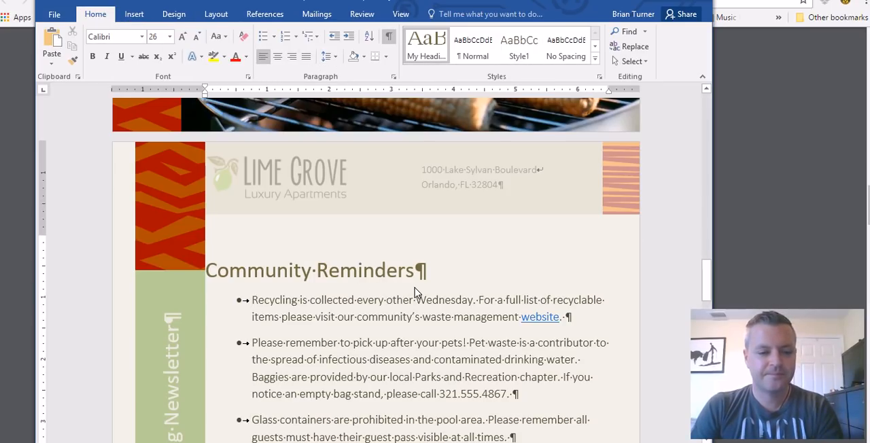
{"action": "key", "text": "ctrl+z"}
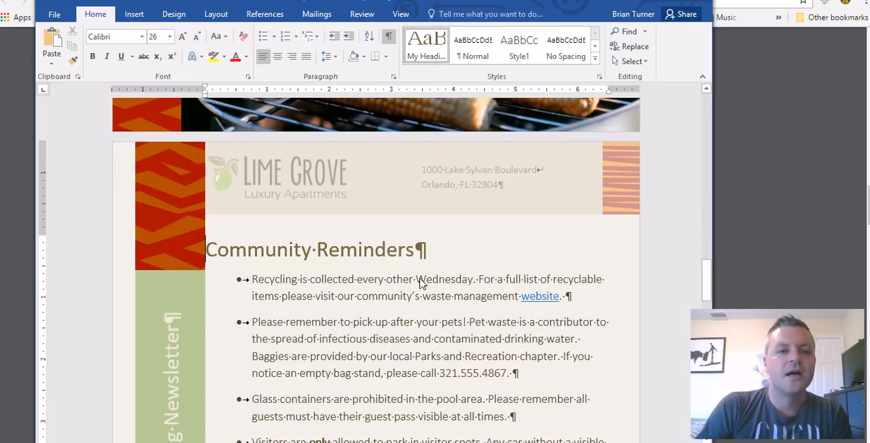
Try Landscape orientation without the Continuous section break, compare the Barbecue, Community Reminders and Dog and Owner pages, and undo the change
{"action": "left_click", "coordinate": [221, 13]}
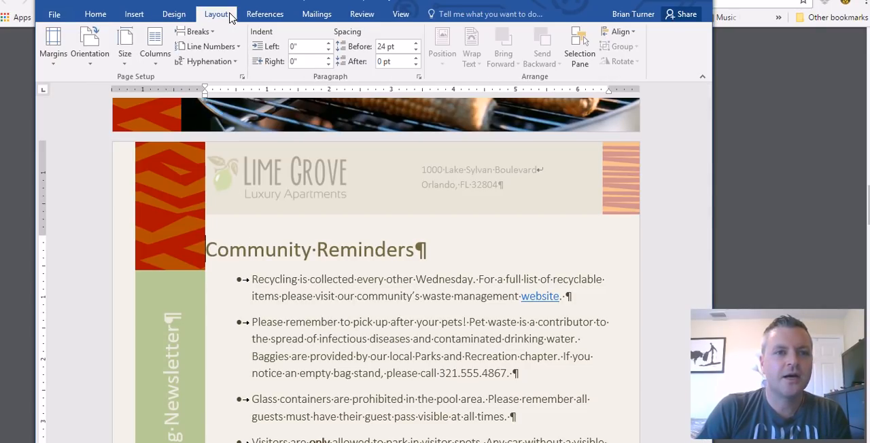
{"action": "left_click", "coordinate": [89, 49]}
{"action": "left_click", "coordinate": [113, 112]}
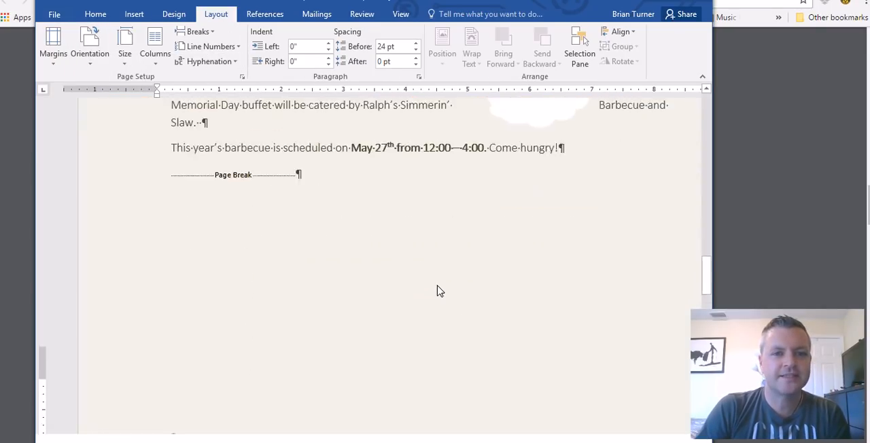
{"action": "scroll", "coordinate": [439, 292], "scroll_direction": "up", "scroll_amount": 10}
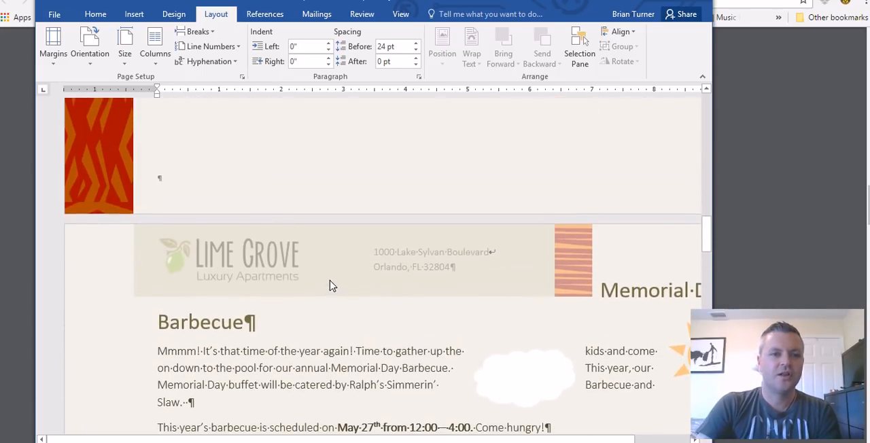
{"action": "scroll", "coordinate": [344, 286], "scroll_direction": "down", "scroll_amount": 15}
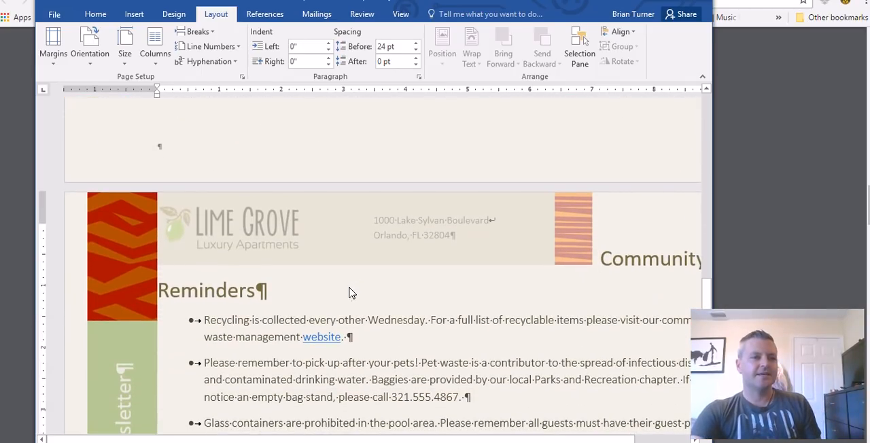
{"action": "scroll", "coordinate": [350, 296], "scroll_direction": "down", "scroll_amount": 5}
{"action": "scroll", "coordinate": [350, 293], "scroll_direction": "up", "scroll_amount": 3}
{"action": "scroll", "coordinate": [351, 291], "scroll_direction": "down", "scroll_amount": 3}
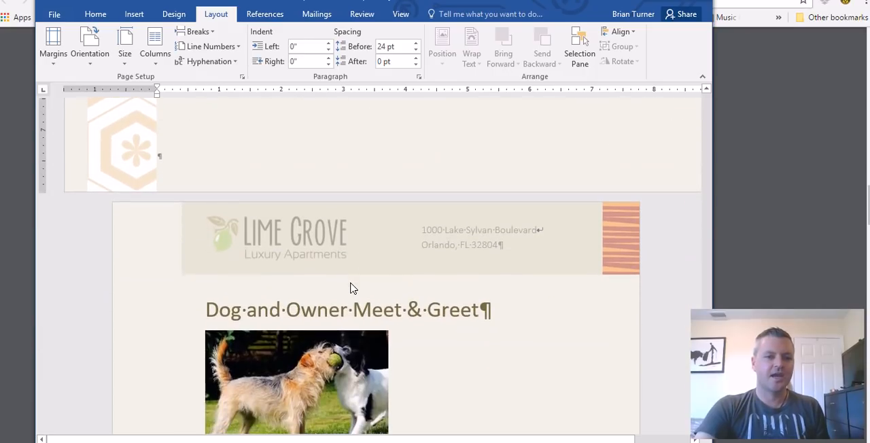
{"action": "scroll", "coordinate": [352, 289], "scroll_direction": "up", "scroll_amount": 3}
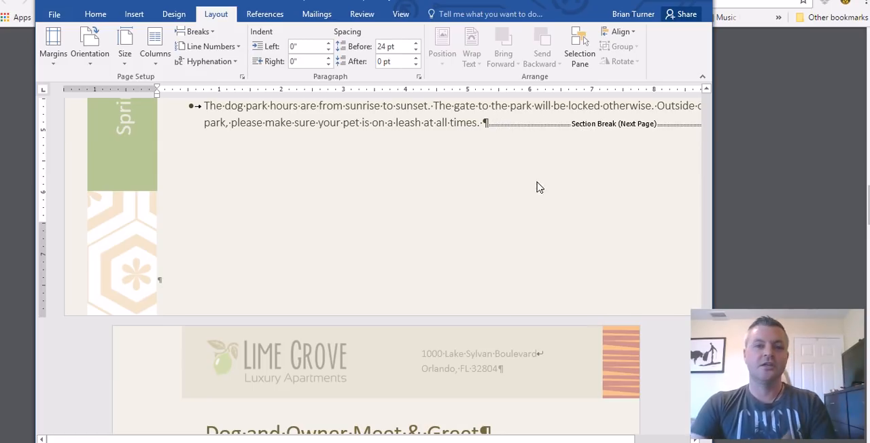
{"action": "scroll", "coordinate": [483, 125], "scroll_direction": "up", "scroll_amount": 2}
{"action": "scroll", "coordinate": [408, 267], "scroll_direction": "down", "scroll_amount": 2}
{"action": "scroll", "coordinate": [402, 278], "scroll_direction": "up", "scroll_amount": 8}
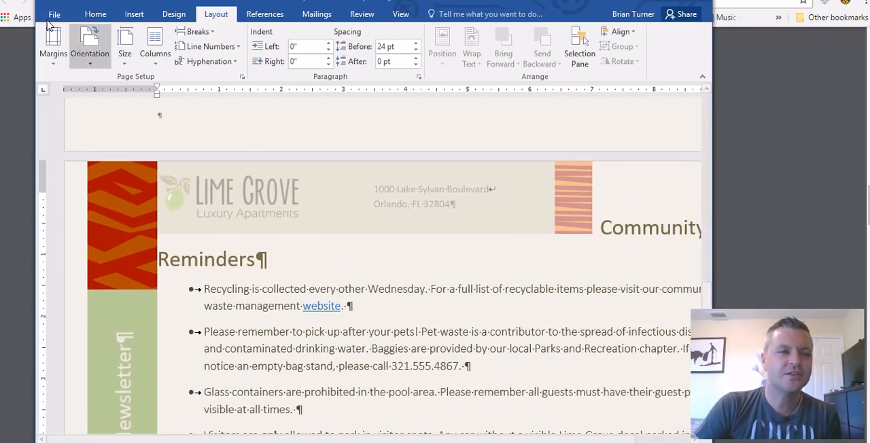
{"action": "key", "text": "ctrl+z"}
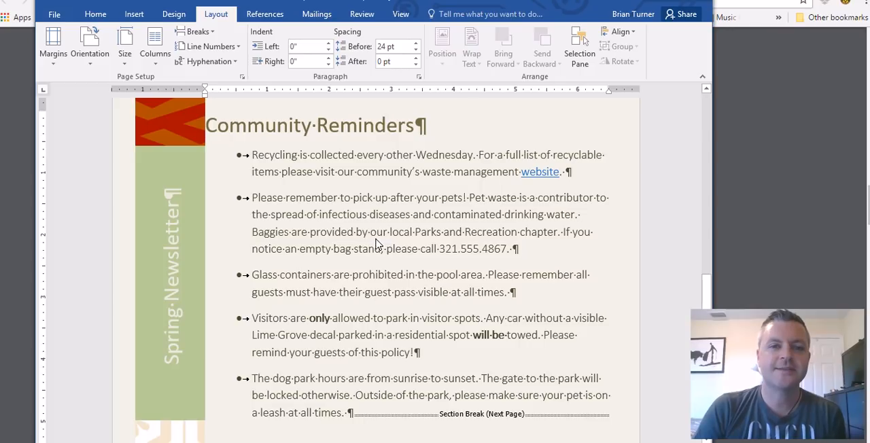
Review the available page and section break types and the Next Page section break mark after the Community Reminders list
{"action": "scroll", "coordinate": [371, 247], "scroll_direction": "up", "scroll_amount": 5}
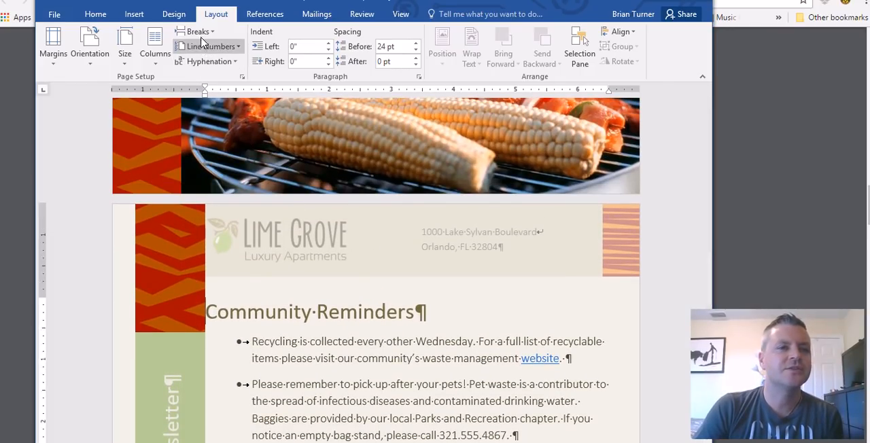
{"action": "left_click", "coordinate": [197, 31]}
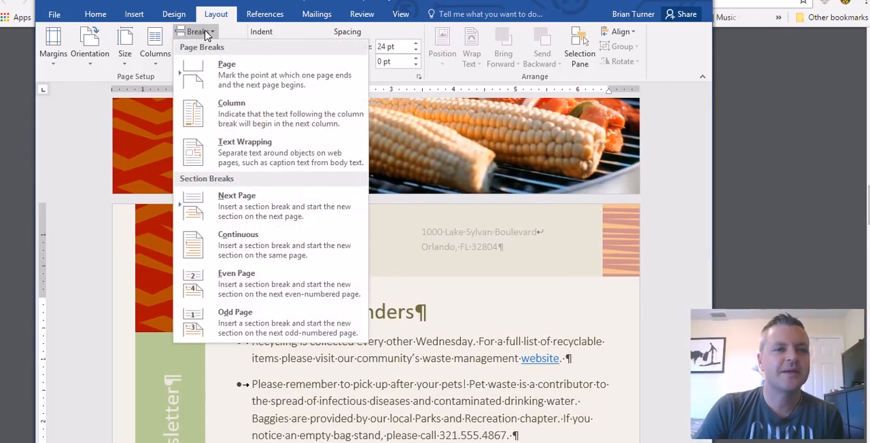
{"action": "left_click", "coordinate": [576, 13]}
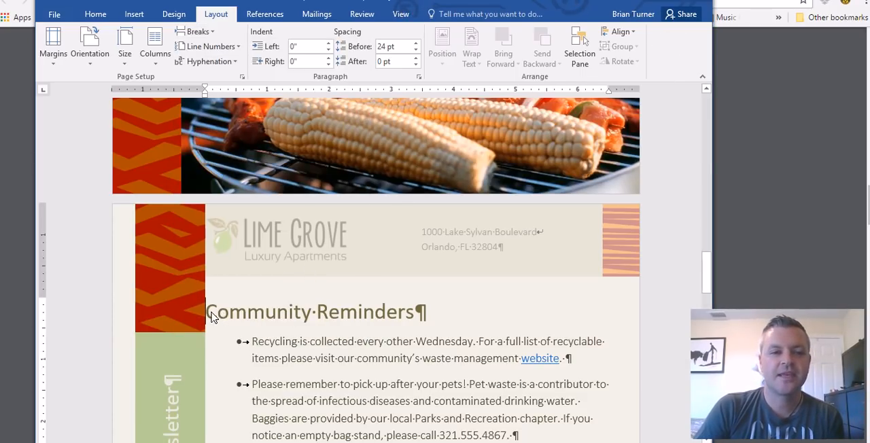
{"action": "scroll", "coordinate": [239, 324], "scroll_direction": "down", "scroll_amount": 5}
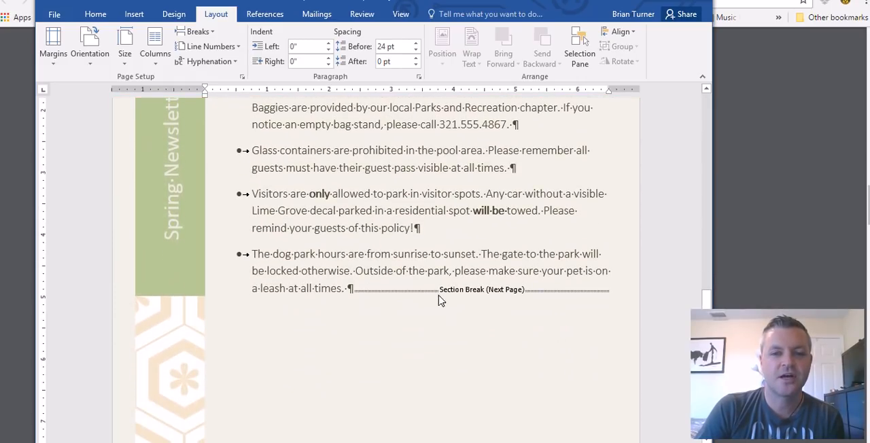
{"action": "scroll", "coordinate": [507, 310], "scroll_direction": "up", "scroll_amount": 2}
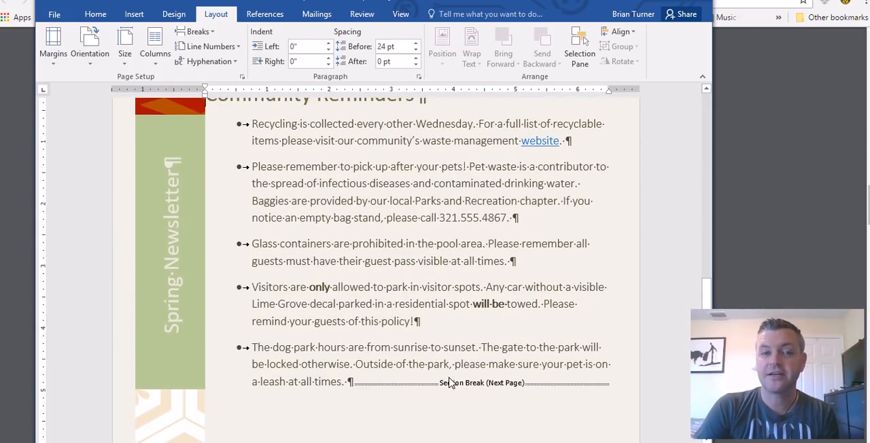
{"action": "scroll", "coordinate": [449, 383], "scroll_direction": "up", "scroll_amount": 1}
{"action": "scroll", "coordinate": [337, 309], "scroll_direction": "up", "scroll_amount": 2}
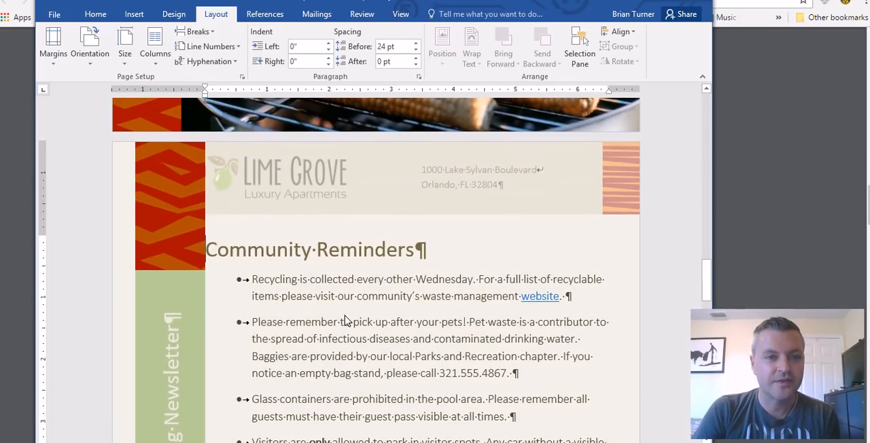
{"action": "scroll", "coordinate": [353, 326], "scroll_direction": "up", "scroll_amount": 1}
{"action": "scroll", "coordinate": [404, 345], "scroll_direction": "up", "scroll_amount": 1}
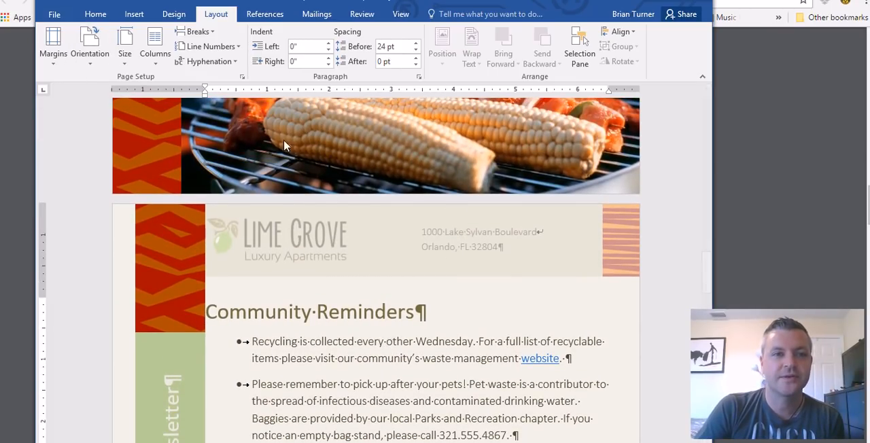
Switch to the word_certification_testing_notes.pdf in the browser and highlight question 18 about the "SpringNewsletter" bookmark
{"action": "key", "text": "alt+Tab"}
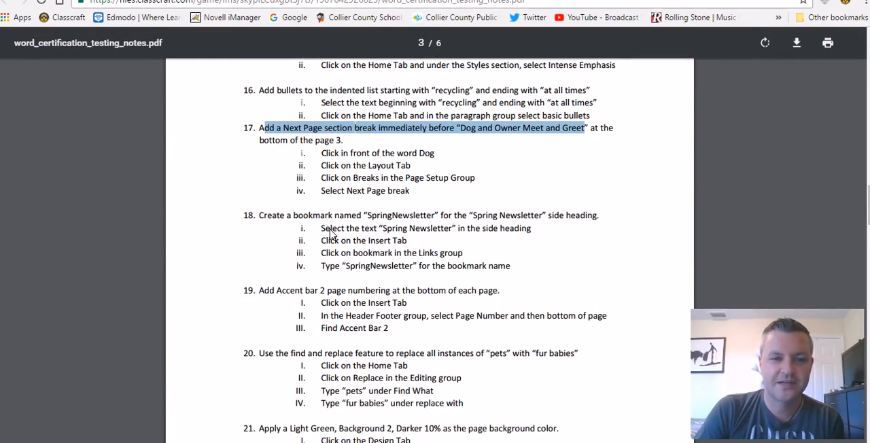
{"action": "scroll", "coordinate": [305, 211], "scroll_direction": "down", "scroll_amount": 1}
{"action": "left_click_drag", "start_coordinate": [260, 151], "coordinate": [618, 158]}
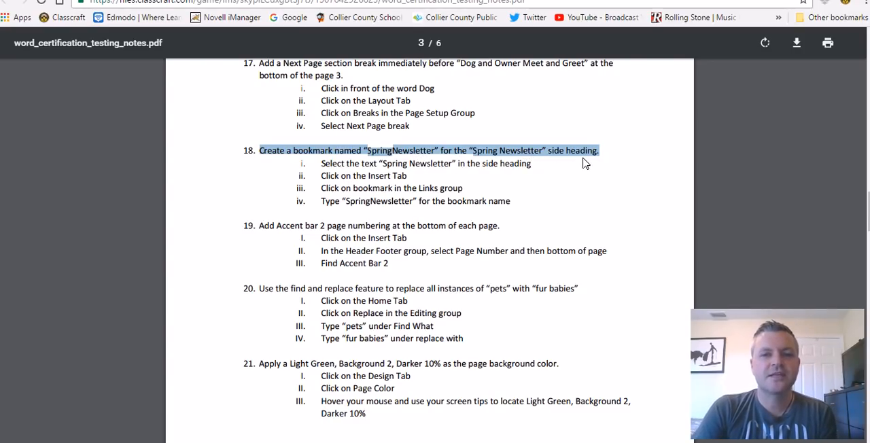
Switch back to Word, enter the "Spring Newsletter" side heading text box and hide the formatting marks
{"action": "key", "text": "alt+Tab"}
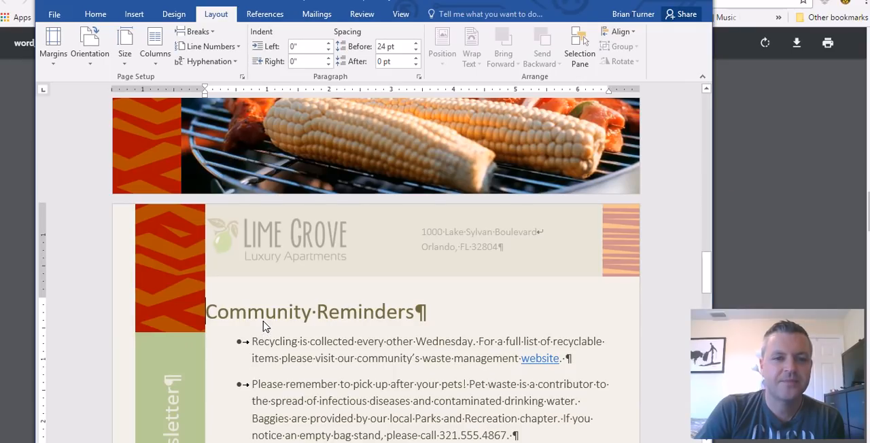
{"action": "scroll", "coordinate": [265, 325], "scroll_direction": "down", "scroll_amount": 5}
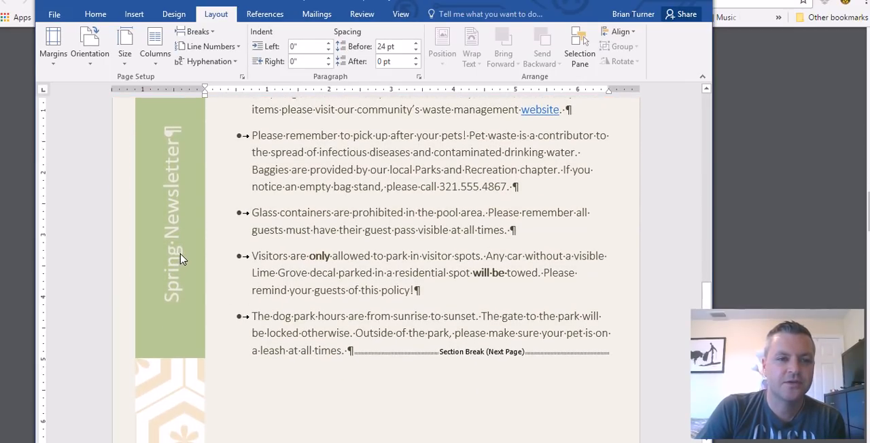
{"action": "left_click", "coordinate": [177, 257]}
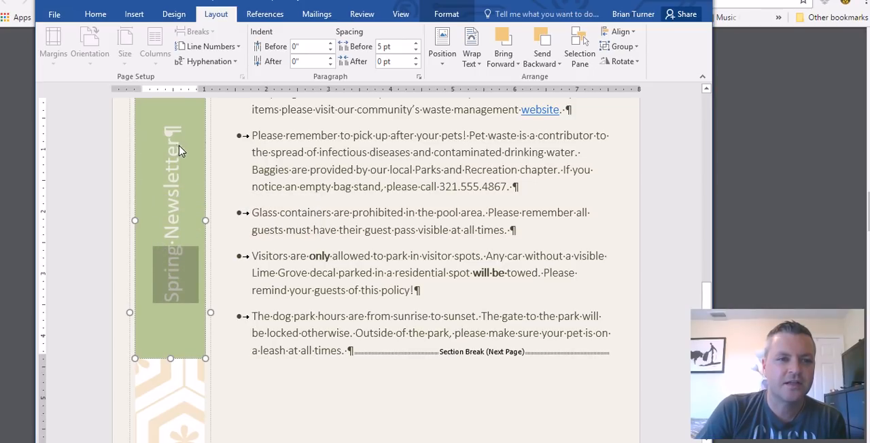
{"action": "left_click", "coordinate": [94, 14]}
{"action": "left_click", "coordinate": [388, 35]}
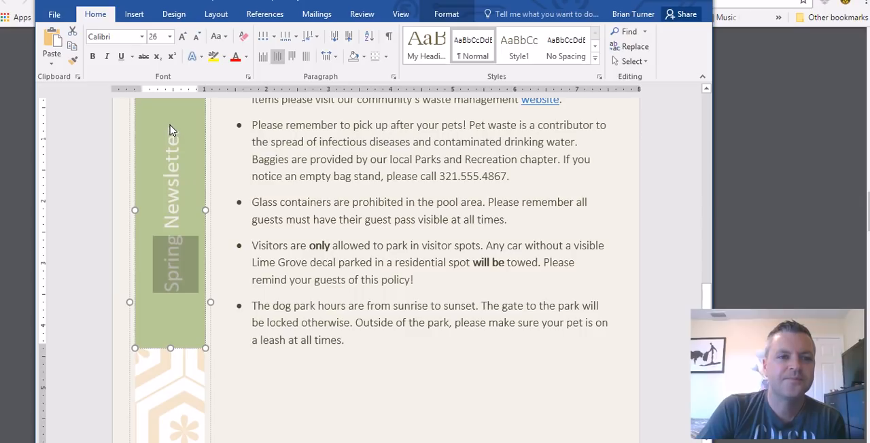
Select the whole "Spring Newsletter" side heading text and open the Bookmark dialog for it
{"action": "left_click", "coordinate": [272, 16]}
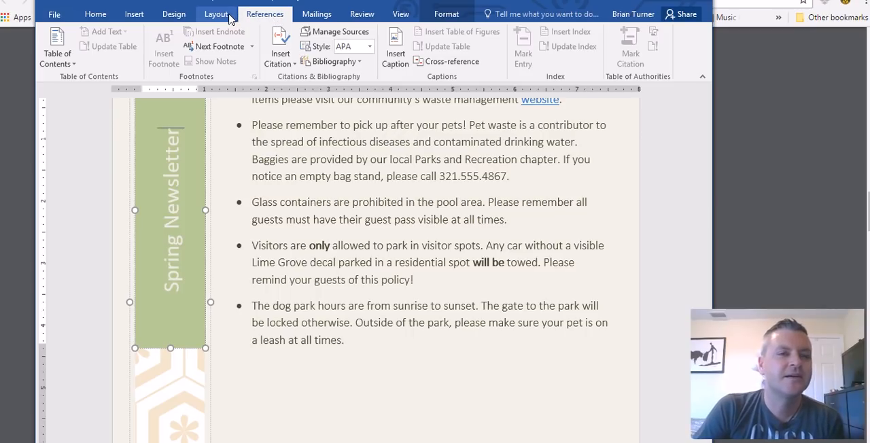
{"action": "left_click", "coordinate": [136, 15]}
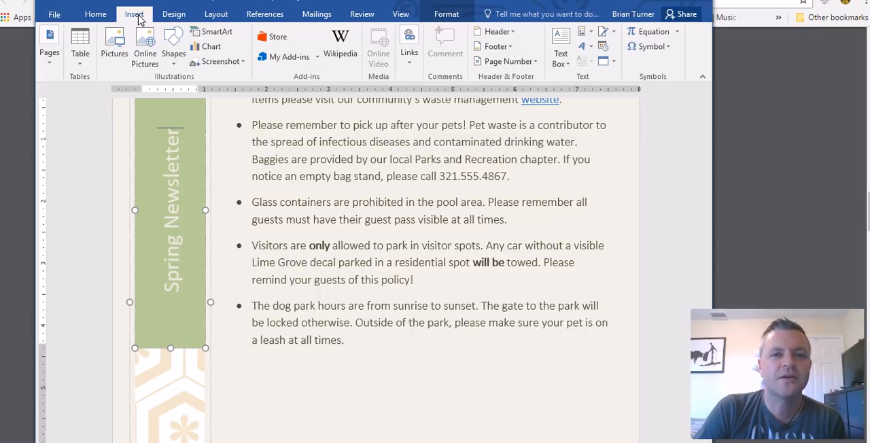
{"action": "left_click", "coordinate": [410, 61]}
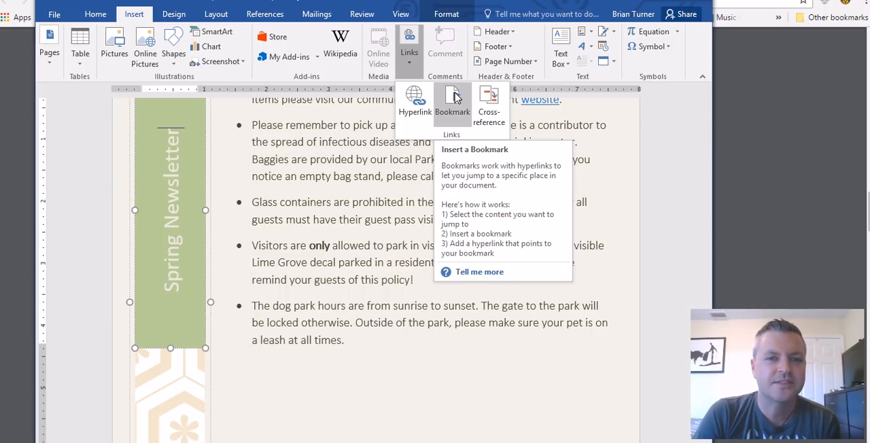
{"action": "left_click", "coordinate": [156, 133]}
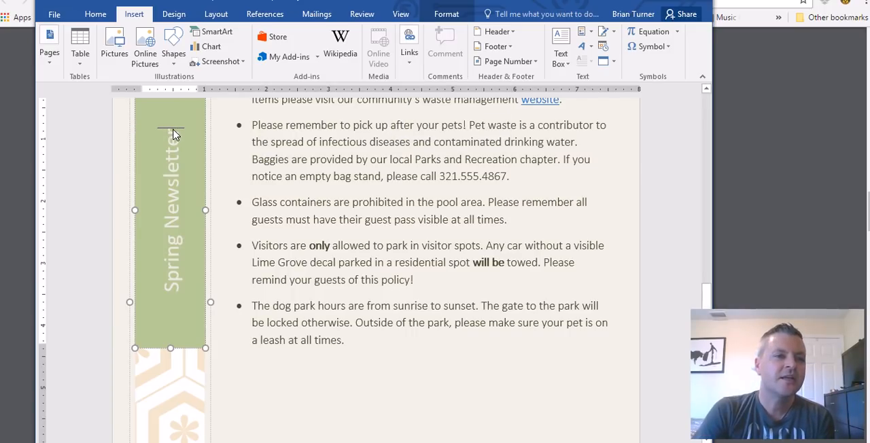
{"action": "left_click_drag", "start_coordinate": [175, 136], "coordinate": [185, 282]}
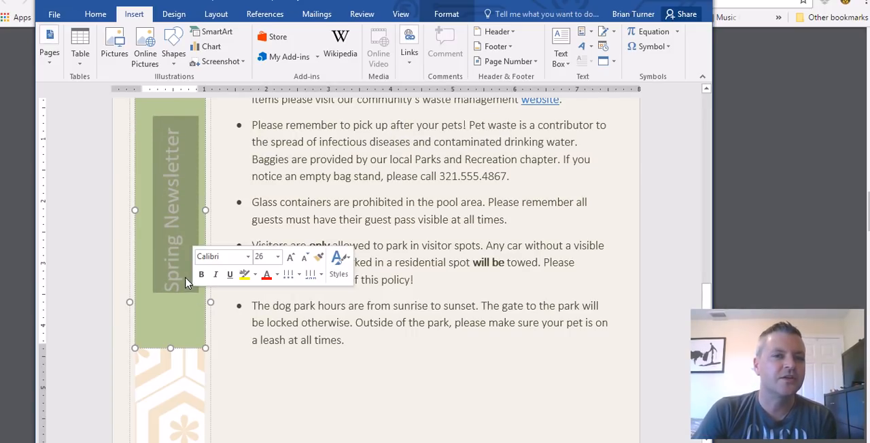
{"action": "left_click", "coordinate": [409, 55]}
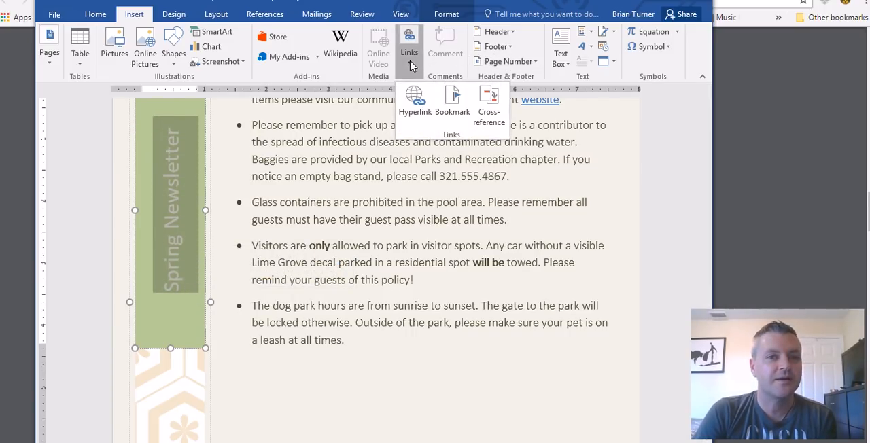
{"action": "left_click", "coordinate": [453, 103]}
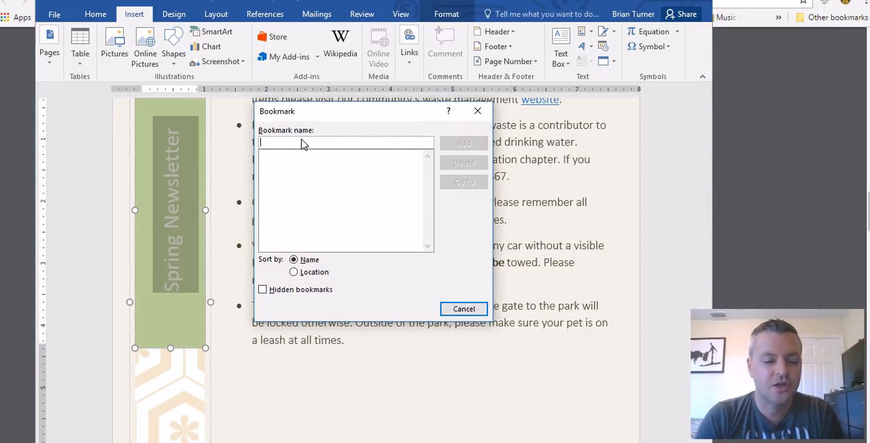
Enter "Spring Newsletter" as the bookmark name, check question 18 in the PDF for the required spelling and return to Word
{"action": "type", "text": "Spring"}
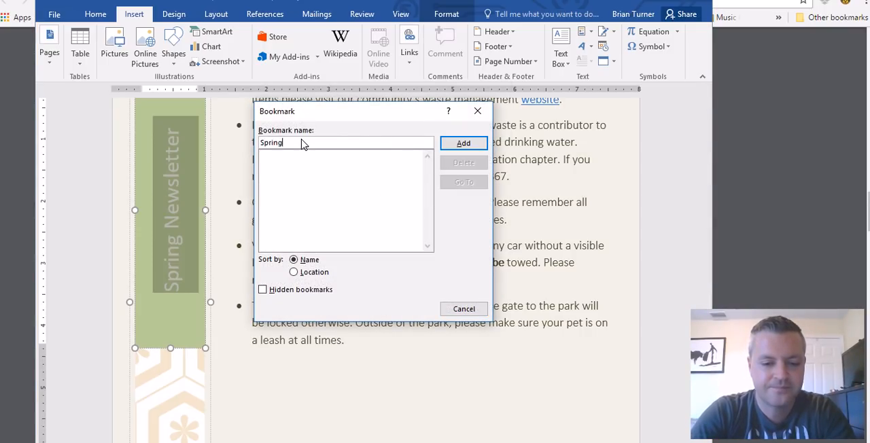
{"action": "type", "text": " Newsletter"}
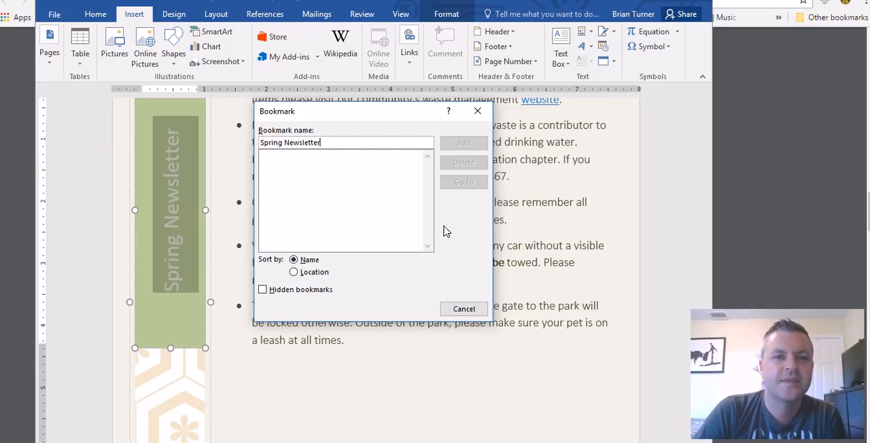
{"action": "key", "text": "alt+Tab"}
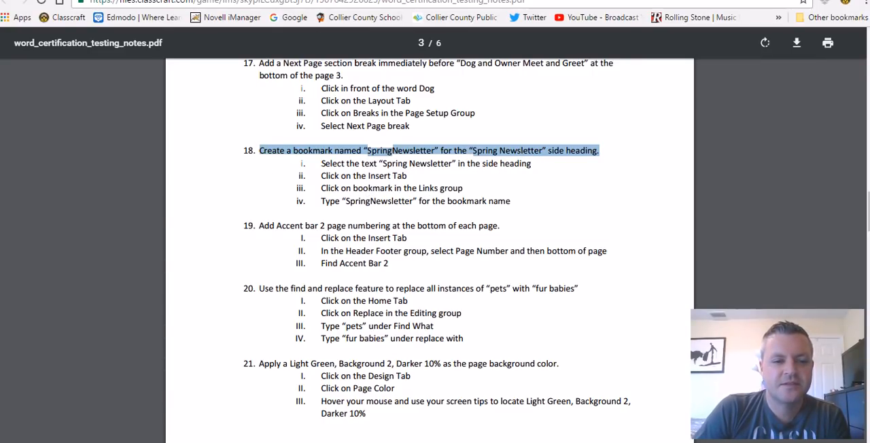
{"action": "key", "text": "alt+Tab"}
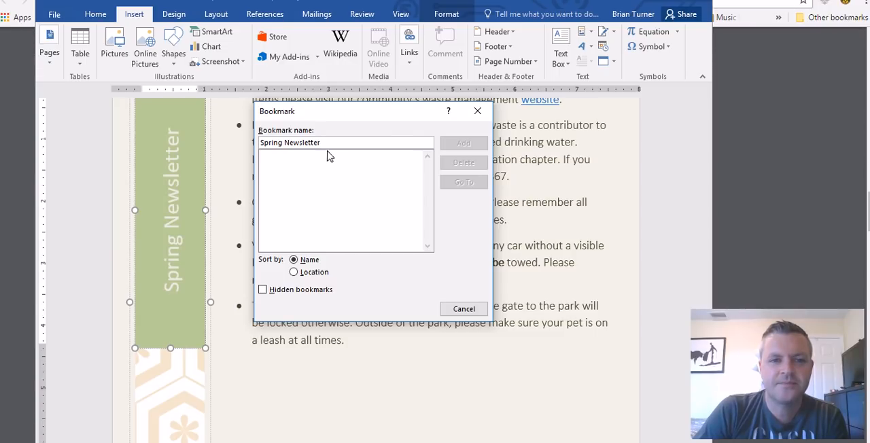
Remove the space so the bookmark name reads "SpringNewsletter" and add the bookmark
{"action": "left_click", "coordinate": [285, 146]}
{"action": "key", "text": "BackSpace"}
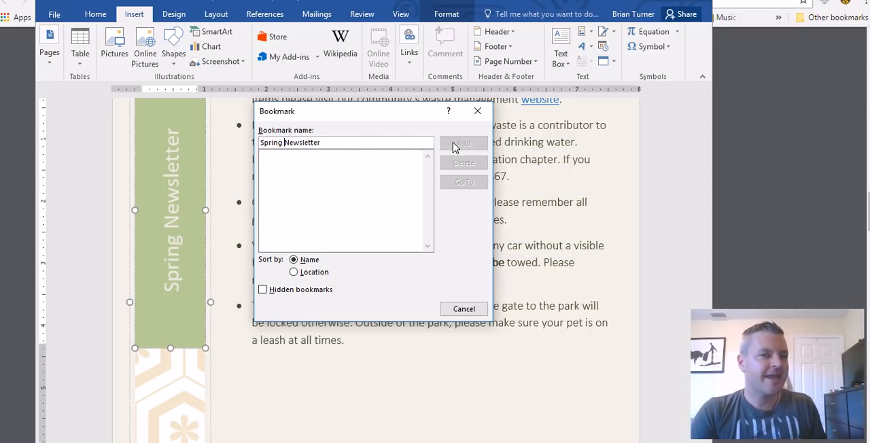
{"action": "left_click", "coordinate": [334, 146]}
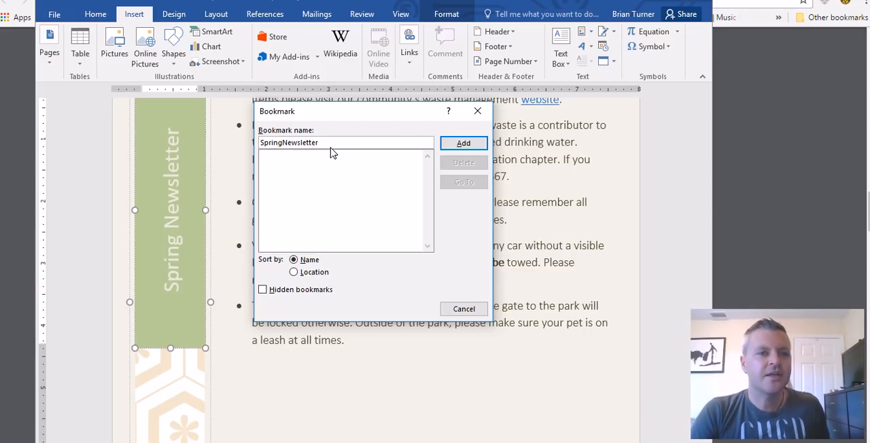
{"action": "left_click", "coordinate": [462, 144]}
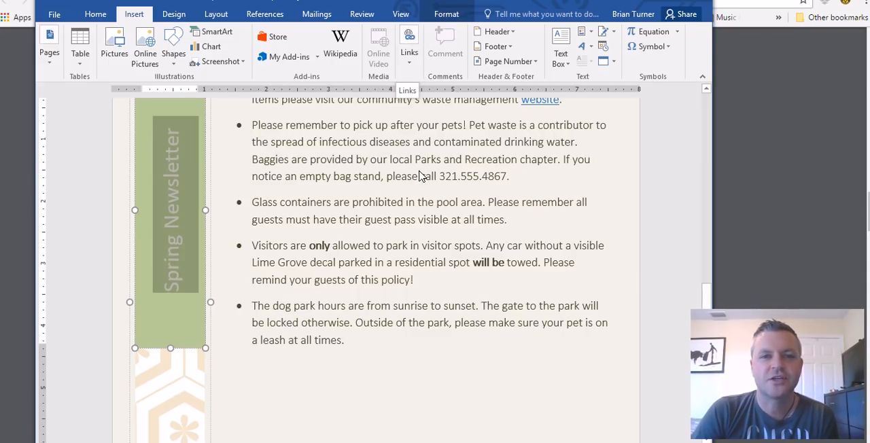
Hyperlink the phone picture under "Important Contact Info" to the SpringNewsletter bookmark in this document
{"action": "scroll", "coordinate": [419, 177], "scroll_direction": "up", "scroll_amount": 15}
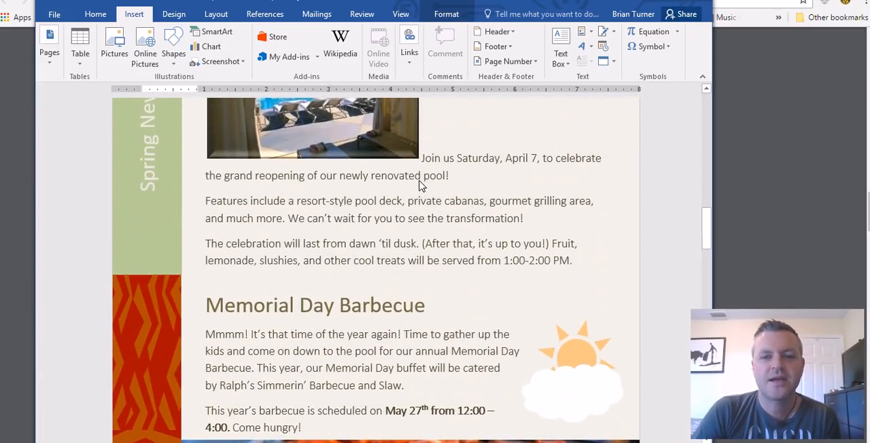
{"action": "scroll", "coordinate": [420, 185], "scroll_direction": "up", "scroll_amount": 15}
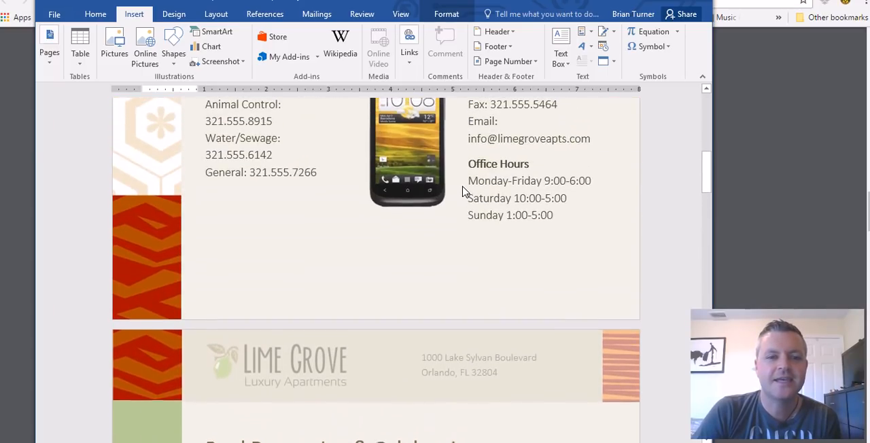
{"action": "scroll", "coordinate": [464, 192], "scroll_direction": "up", "scroll_amount": 15}
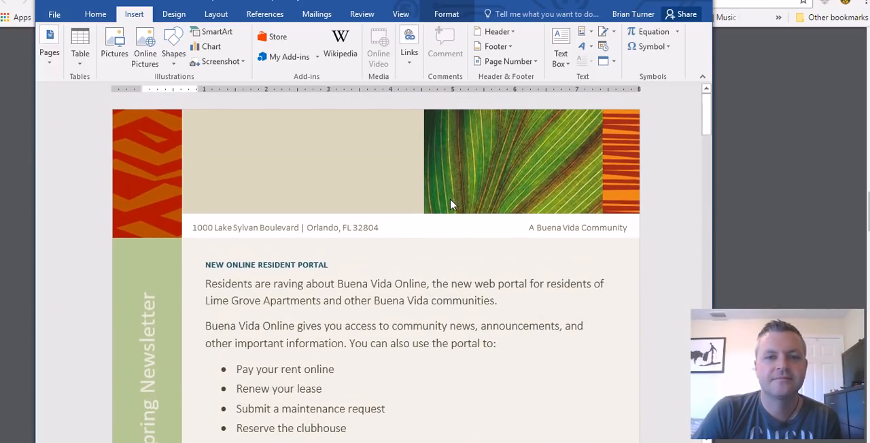
{"action": "scroll", "coordinate": [424, 308], "scroll_direction": "down", "scroll_amount": 5}
{"action": "left_click", "coordinate": [408, 292]}
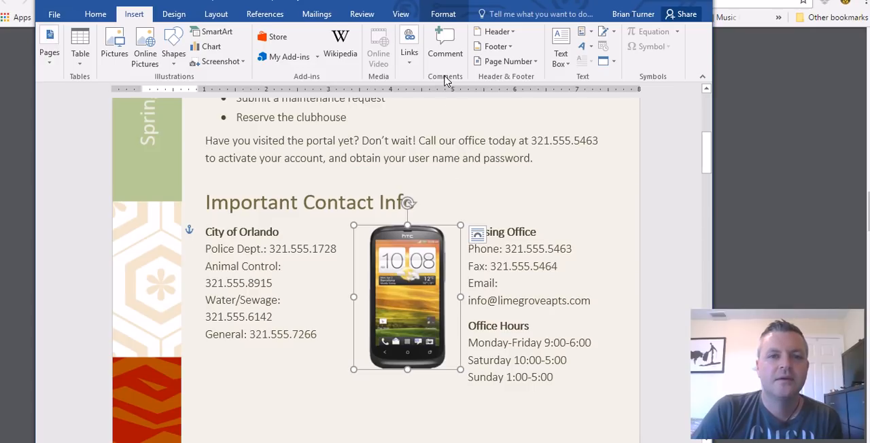
{"action": "left_click", "coordinate": [416, 63]}
{"action": "left_click", "coordinate": [410, 109]}
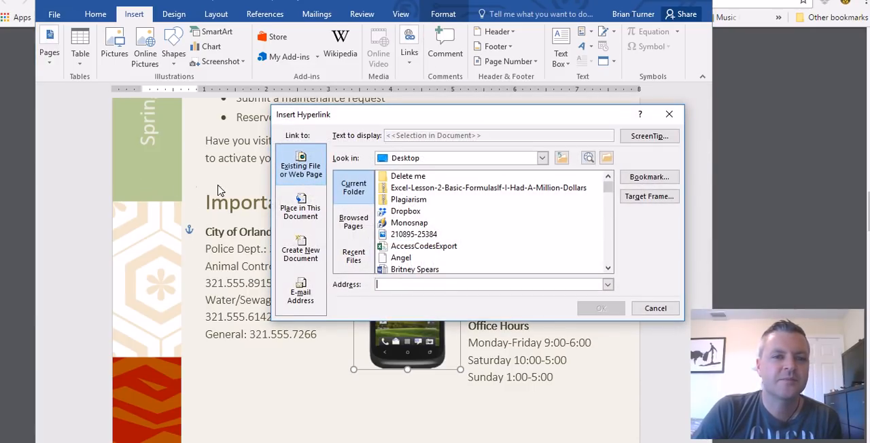
{"action": "left_click", "coordinate": [301, 215]}
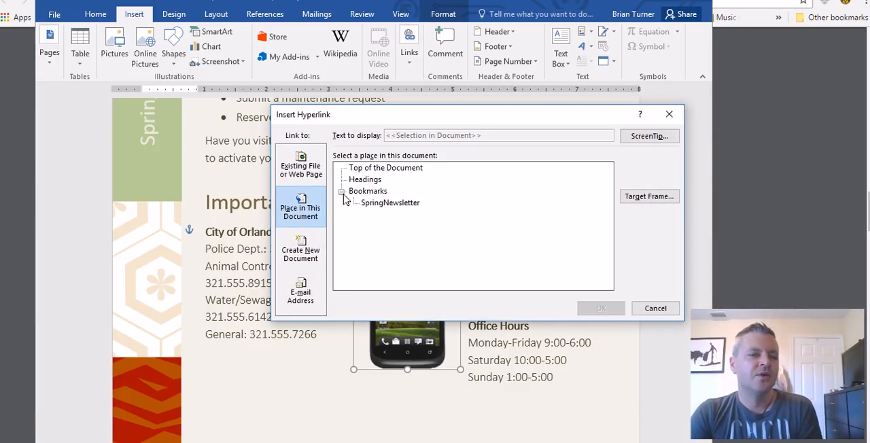
{"action": "left_click", "coordinate": [379, 202]}
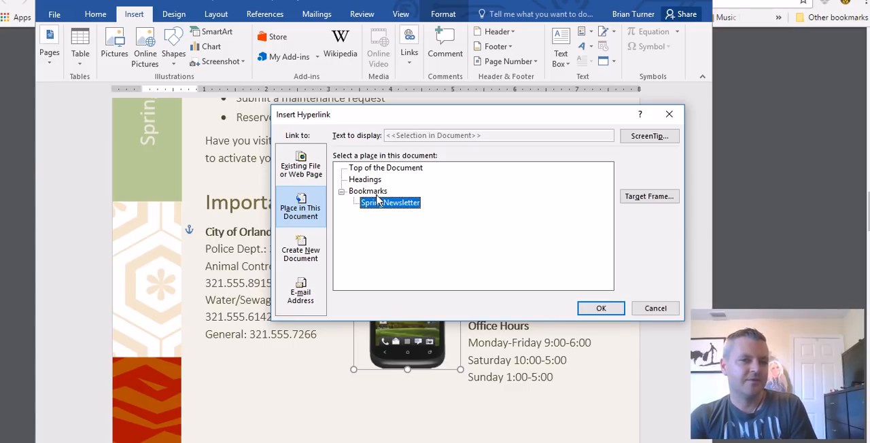
{"action": "left_click", "coordinate": [601, 308]}
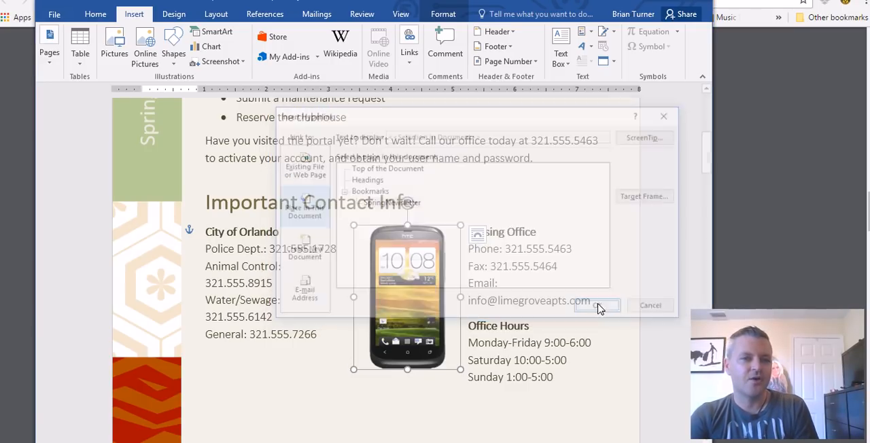
Follow the phone picture's hyperlink and examine the bookmarked side heading beside the Community Reminders list
{"action": "key", "text": "Escape"}
{"action": "left_click", "coordinate": [401, 293], "text": "ctrl"}
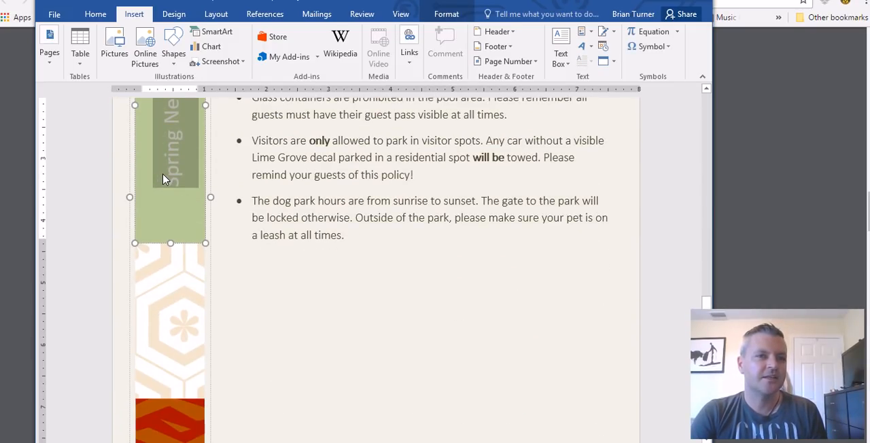
{"action": "scroll", "coordinate": [365, 238], "scroll_direction": "up", "scroll_amount": 5}
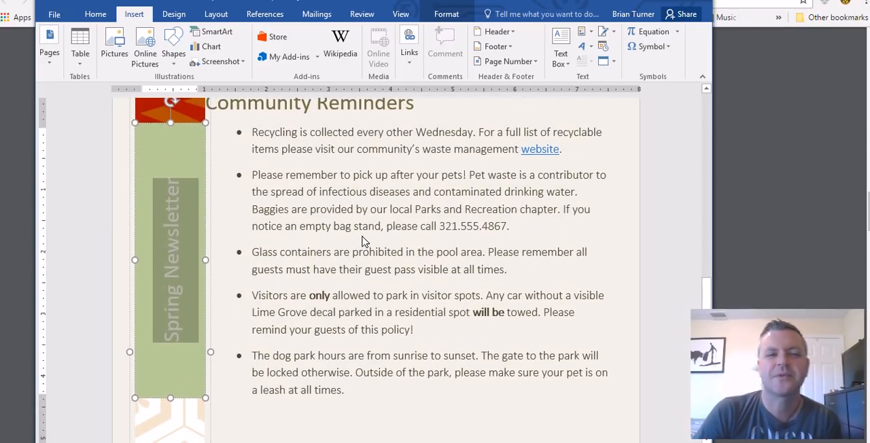
{"action": "scroll", "coordinate": [365, 245], "scroll_direction": "up", "scroll_amount": 2}
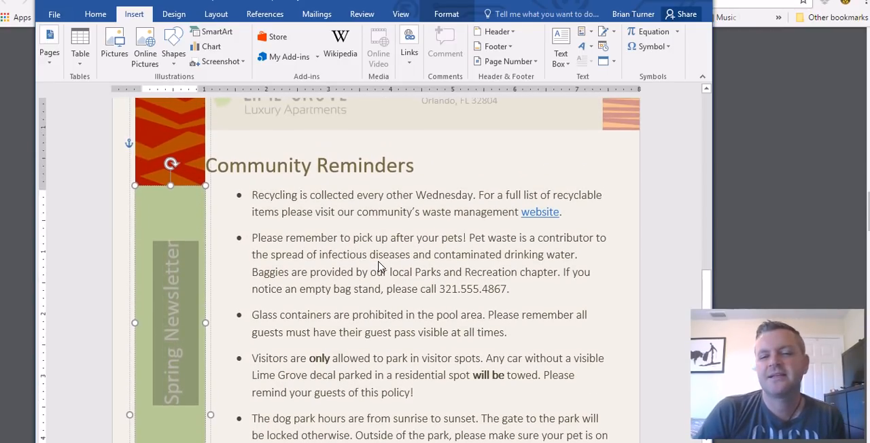
{"action": "scroll", "coordinate": [332, 272], "scroll_direction": "up", "scroll_amount": 3}
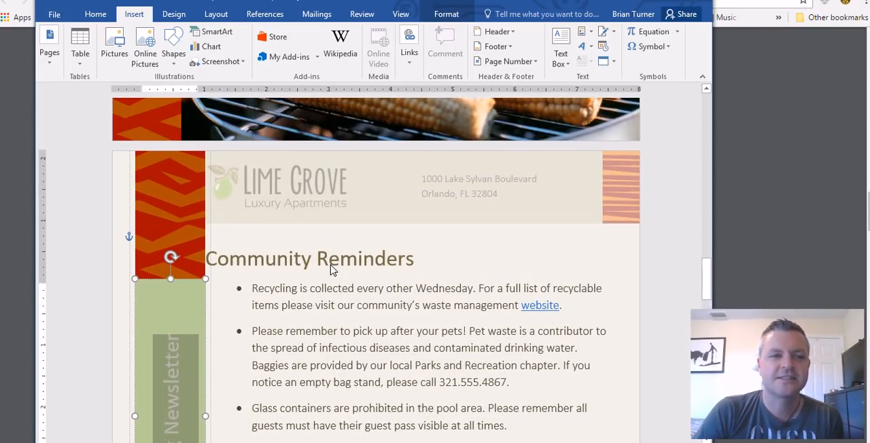
{"action": "scroll", "coordinate": [333, 275], "scroll_direction": "down", "scroll_amount": 3}
{"action": "scroll", "coordinate": [333, 278], "scroll_direction": "down", "scroll_amount": 3}
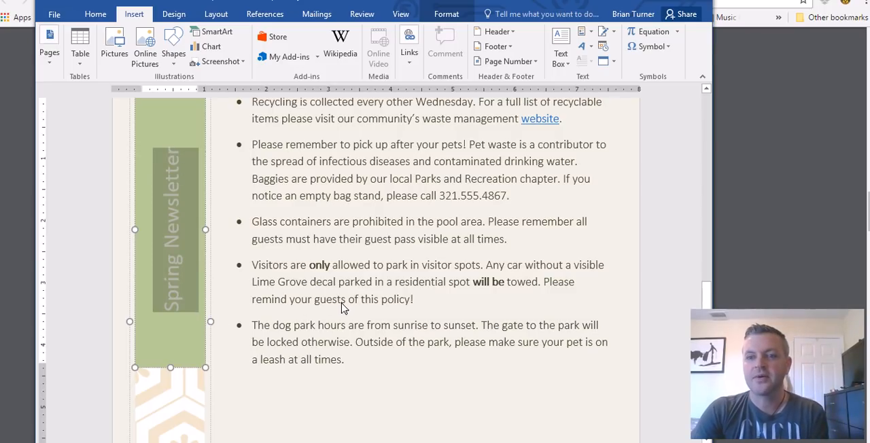
Switch to word_certification_testing_notes.pdf in the browser and highlight question 19 about Accent Bar 2 page numbering
{"action": "key", "text": "alt+Tab"}
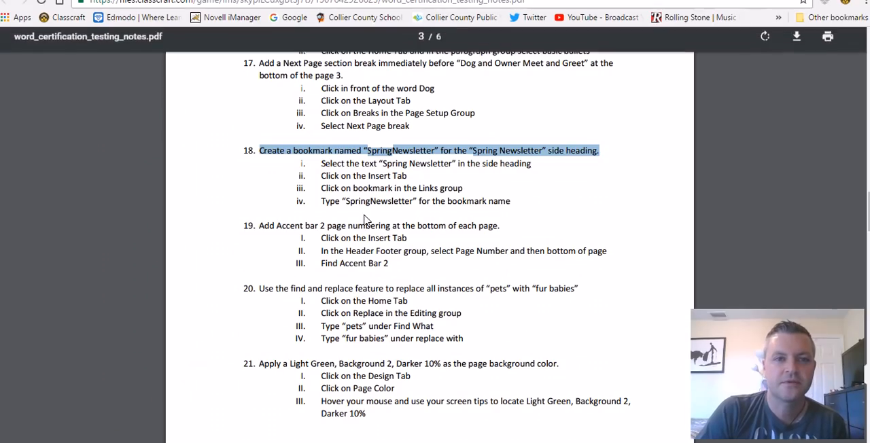
{"action": "scroll", "coordinate": [385, 239], "scroll_direction": "down", "scroll_amount": 2}
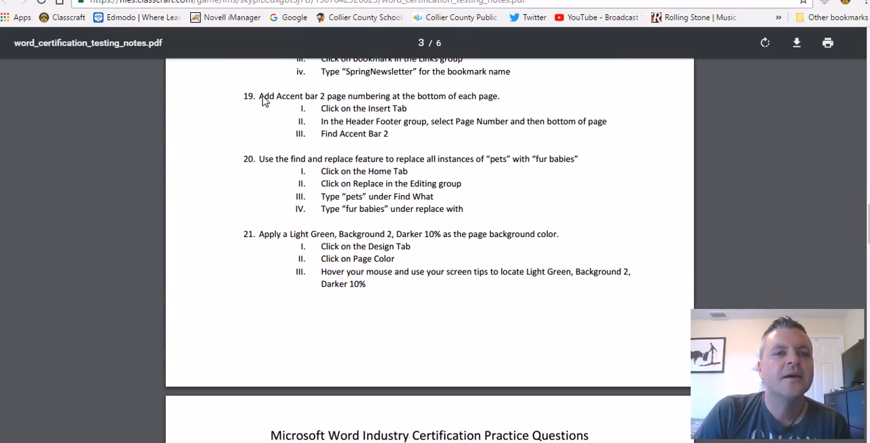
{"action": "left_click_drag", "start_coordinate": [262, 101], "coordinate": [504, 112]}
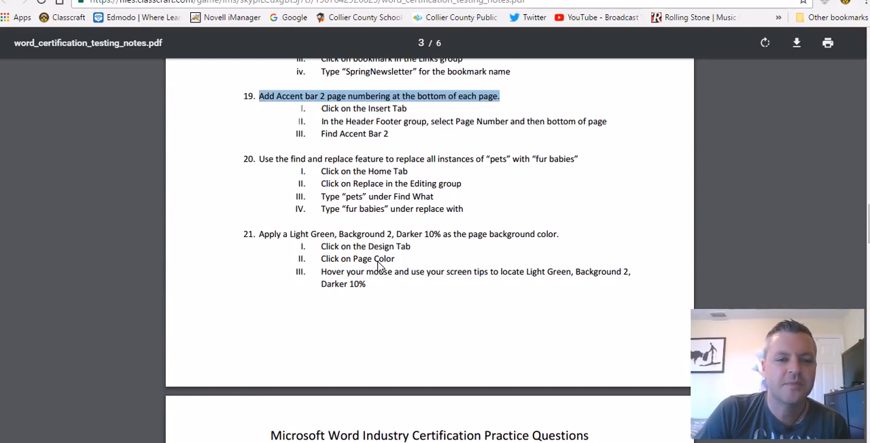
{"action": "scroll", "coordinate": [374, 272], "scroll_direction": "down", "scroll_amount": 8}
{"action": "scroll", "coordinate": [402, 280], "scroll_direction": "up", "scroll_amount": 5}
{"action": "scroll", "coordinate": [406, 283], "scroll_direction": "up", "scroll_amount": 4}
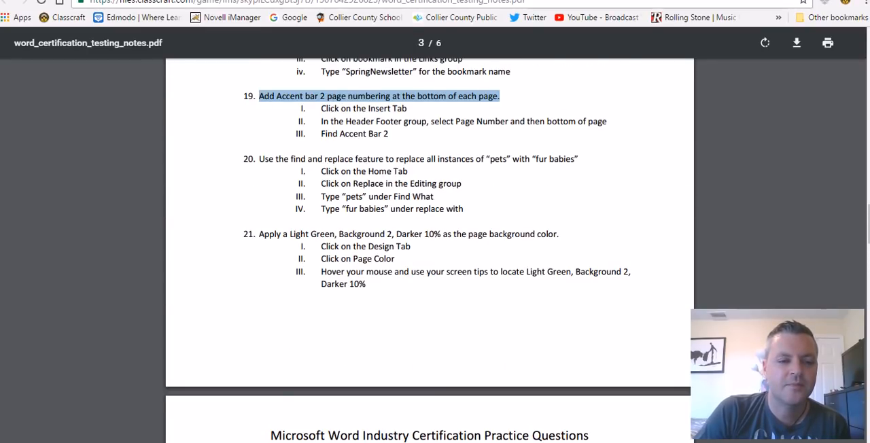
Switch back to Word, insert Accent Bar 2 page numbers at the bottom of the pages and leave the footer
{"action": "left_click", "coordinate": [152, 418]}
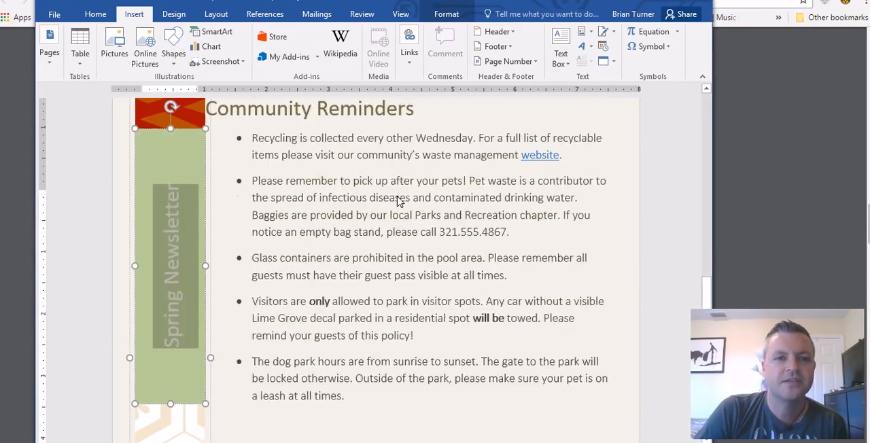
{"action": "scroll", "coordinate": [360, 196], "scroll_direction": "up", "scroll_amount": 15}
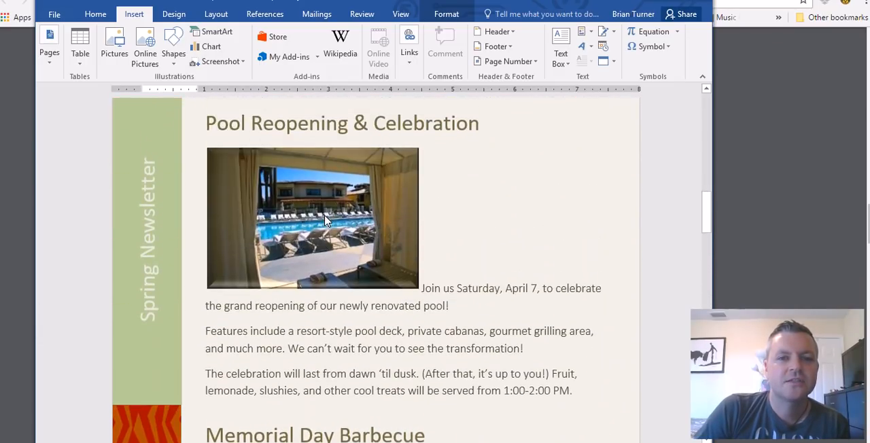
{"action": "scroll", "coordinate": [325, 225], "scroll_direction": "up", "scroll_amount": 3}
{"action": "scroll", "coordinate": [319, 234], "scroll_direction": "down", "scroll_amount": 2}
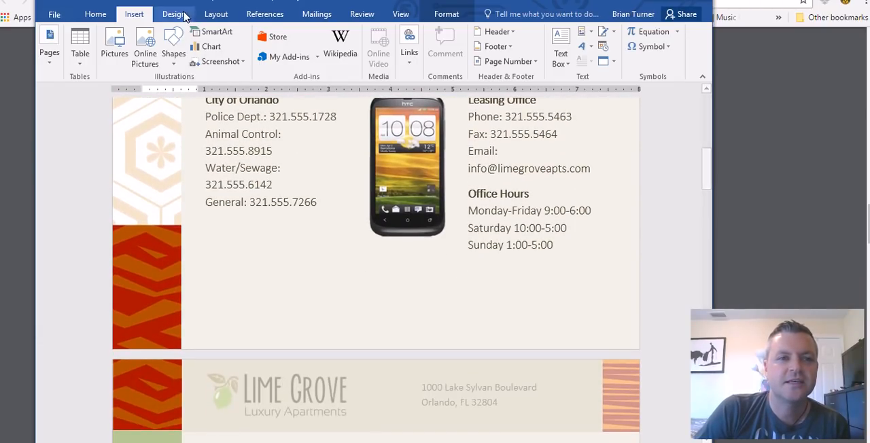
{"action": "left_click", "coordinate": [538, 63]}
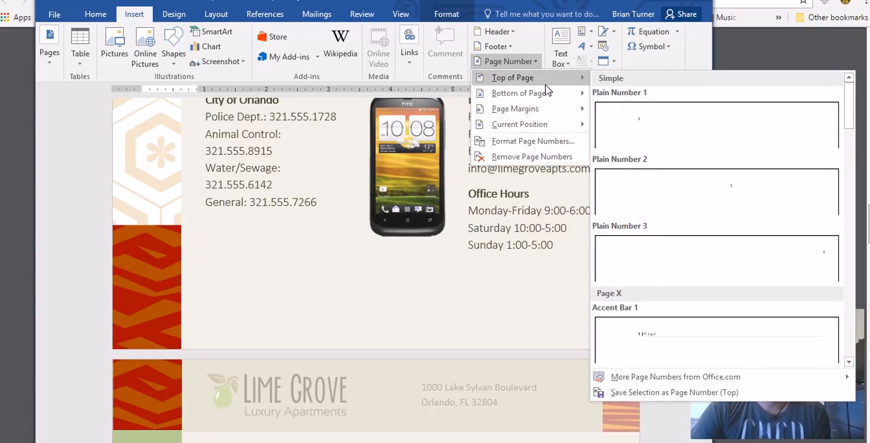
{"action": "mouse_move", "coordinate": [546, 93]}
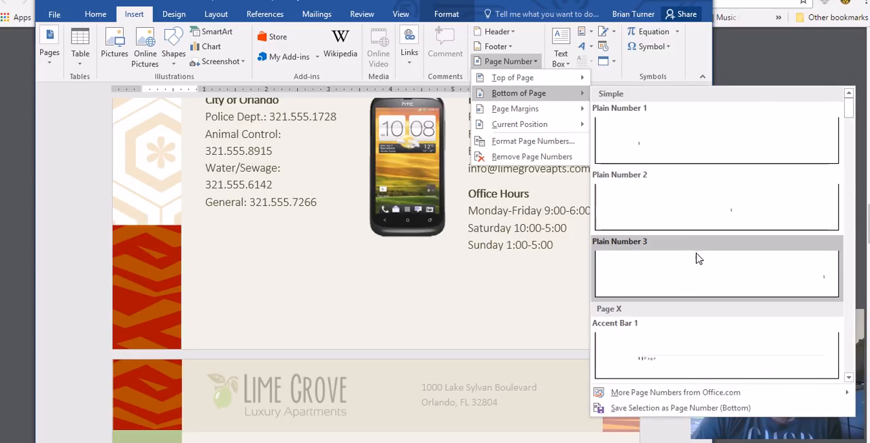
{"action": "scroll", "coordinate": [710, 340], "scroll_direction": "down", "scroll_amount": 3}
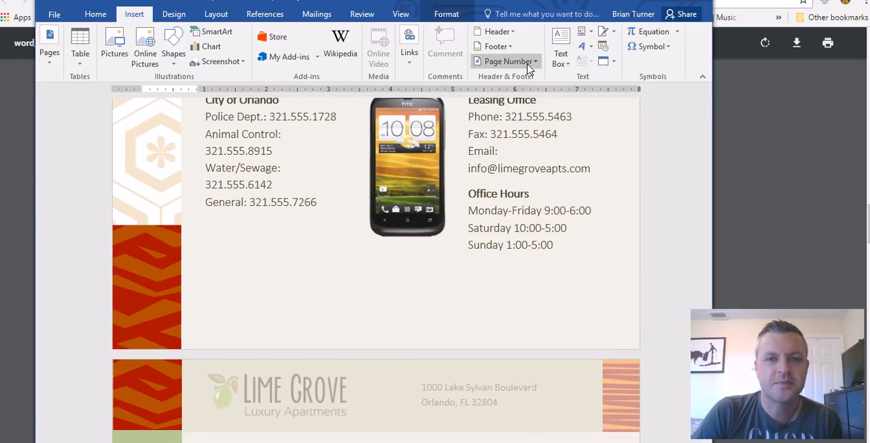
{"action": "left_click", "coordinate": [528, 66]}
{"action": "mouse_move", "coordinate": [537, 93]}
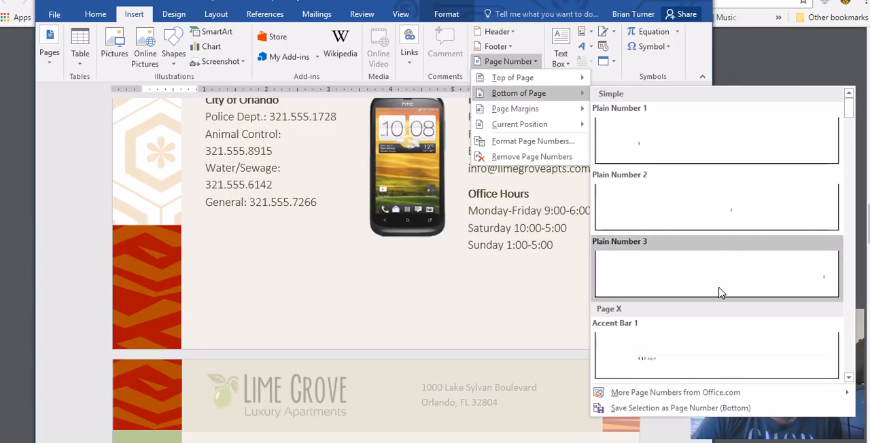
{"action": "scroll", "coordinate": [721, 283], "scroll_direction": "down", "scroll_amount": 3}
{"action": "left_click", "coordinate": [703, 235]}
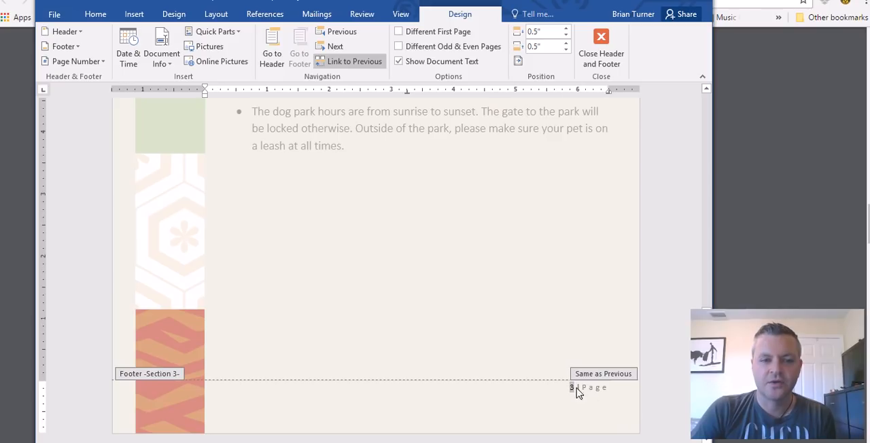
{"action": "double_click", "coordinate": [579, 346]}
Check the page numbering at the bottom of the newsletter pages
{"action": "scroll", "coordinate": [578, 359], "scroll_direction": "down", "scroll_amount": 1}
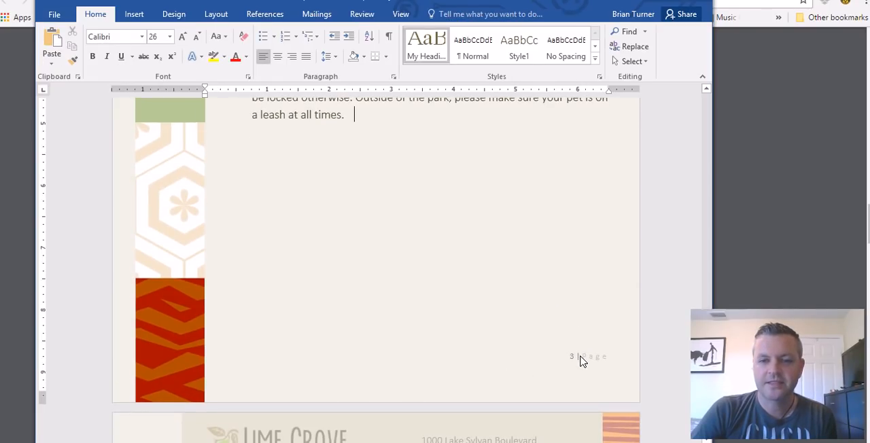
{"action": "scroll", "coordinate": [578, 357], "scroll_direction": "up", "scroll_amount": 15}
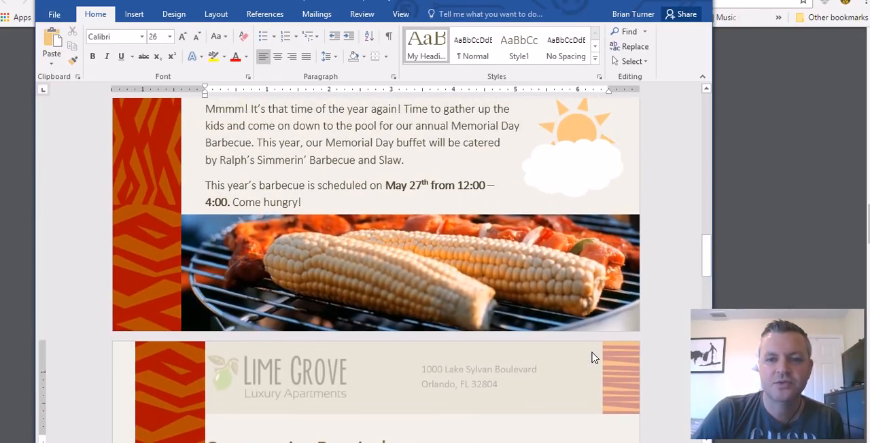
{"action": "scroll", "coordinate": [535, 336], "scroll_direction": "up", "scroll_amount": 10}
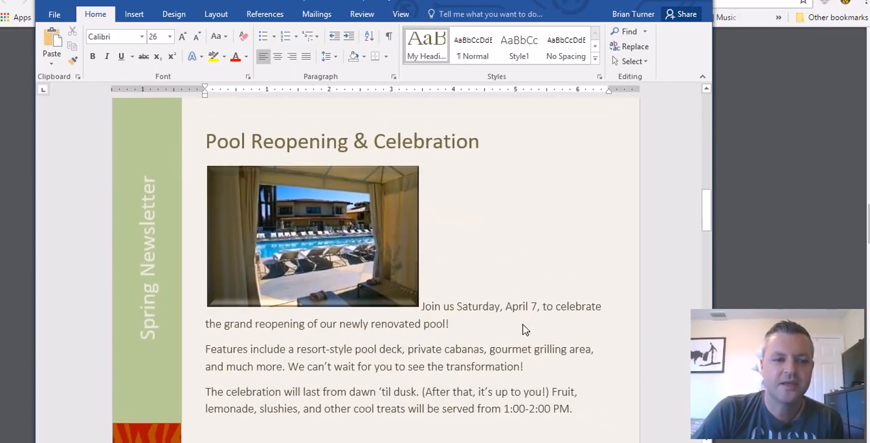
Switch to word_certification_testing_notes.pdf in the browser and highlight question 20 about replacing "pets" with "fur babies"
{"action": "left_click", "coordinate": [542, 324]}
{"action": "scroll", "coordinate": [542, 325], "scroll_direction": "up", "scroll_amount": 10}
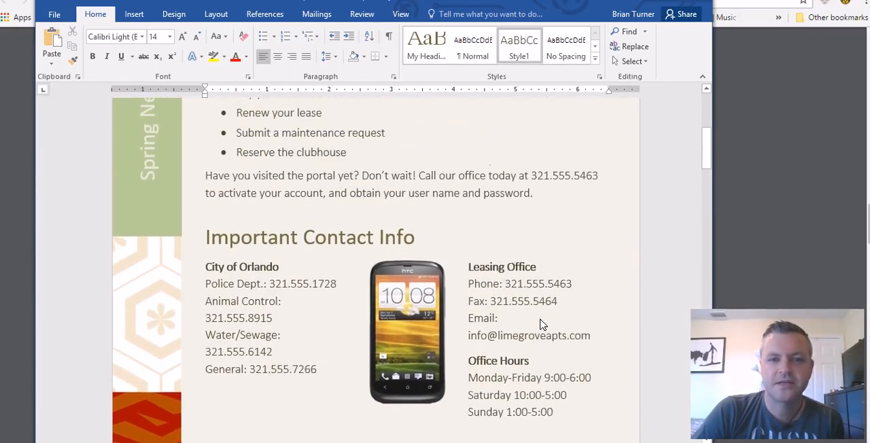
{"action": "scroll", "coordinate": [542, 325], "scroll_direction": "down", "scroll_amount": 6}
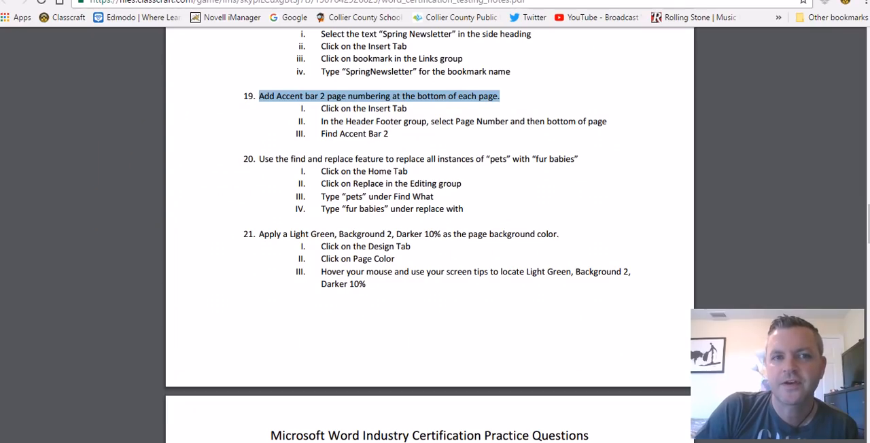
{"action": "key", "text": "alt+Tab"}
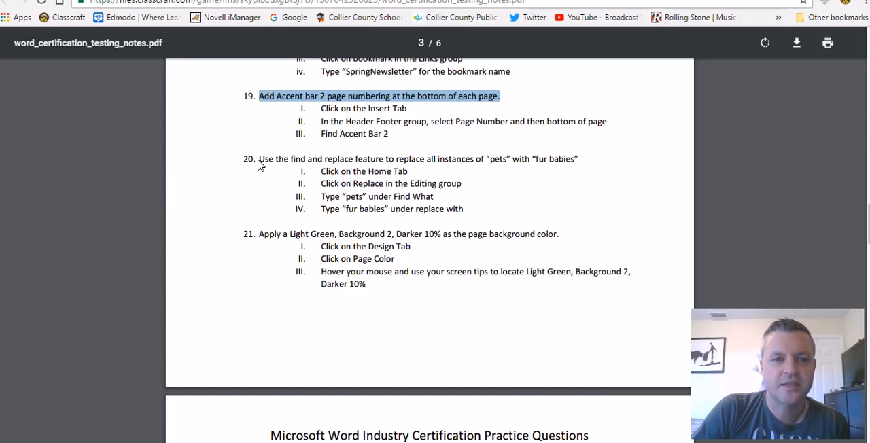
{"action": "left_click_drag", "start_coordinate": [258, 165], "coordinate": [589, 164]}
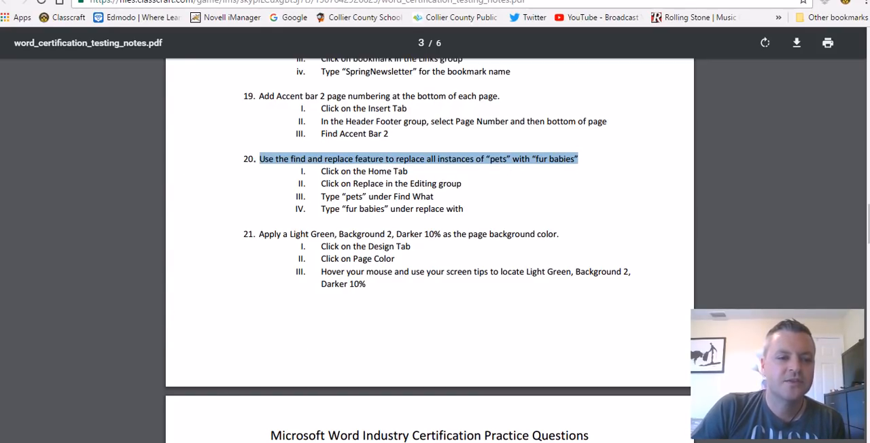
Switch back to Word, open Find and Replace ready for a replacement, and close the Navigation pane
{"action": "key", "text": "alt+Tab"}
{"action": "scroll", "coordinate": [519, 233], "scroll_direction": "up", "scroll_amount": 10}
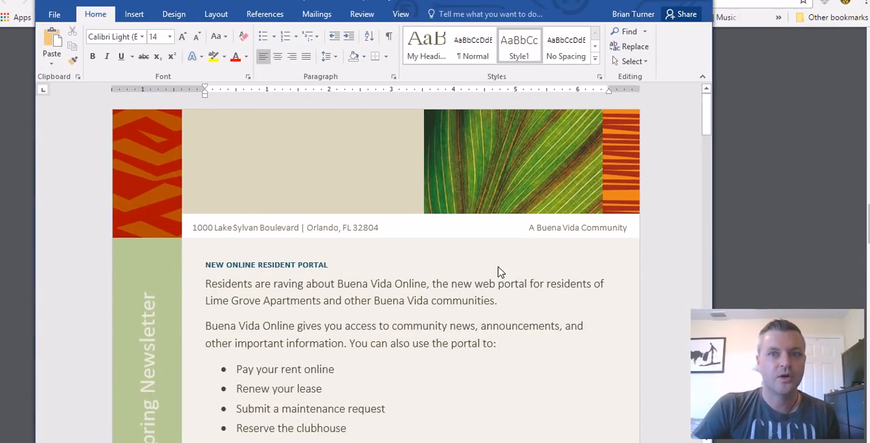
{"action": "left_click", "coordinate": [646, 32]}
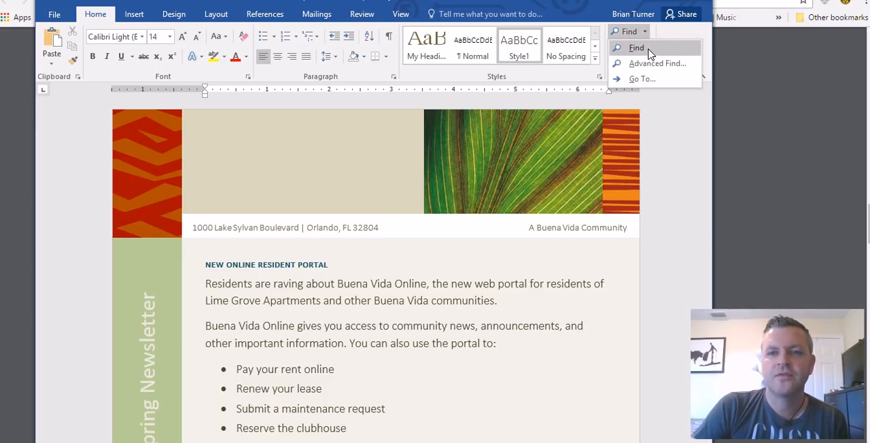
{"action": "left_click", "coordinate": [639, 48]}
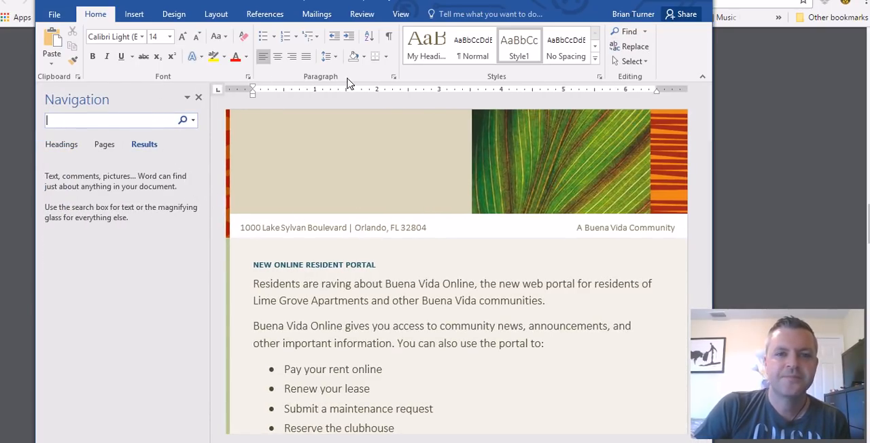
{"action": "left_click", "coordinate": [635, 46]}
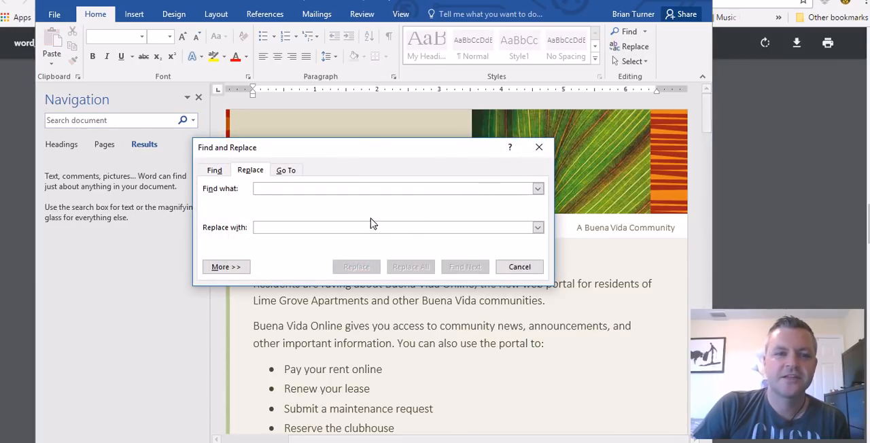
{"action": "left_click", "coordinate": [199, 97]}
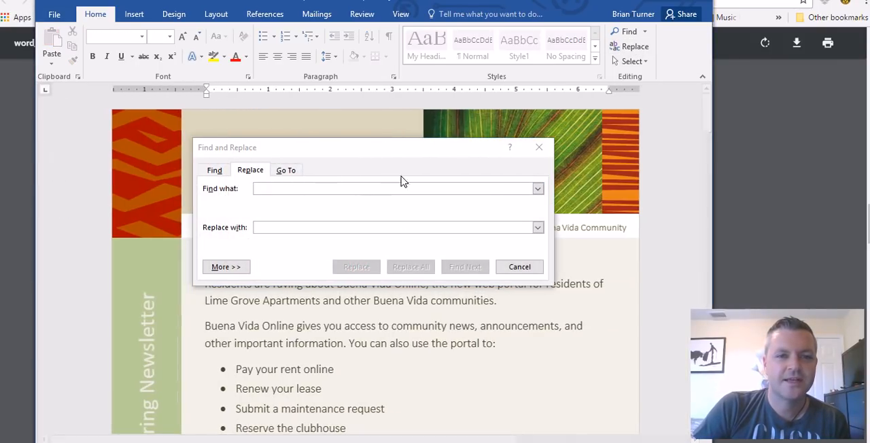
{"action": "left_click_drag", "start_coordinate": [369, 148], "coordinate": [369, 144]}
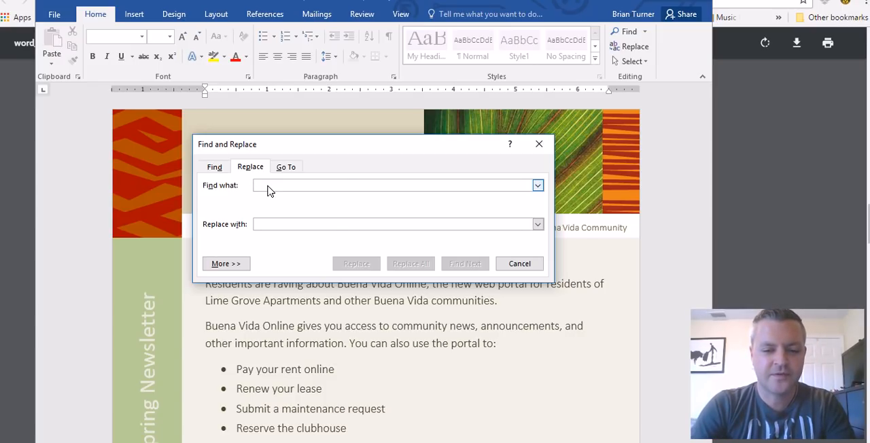
Replace all instances of "pets" with "fur babies" throughout the newsletter and close Find and Replace
{"action": "type", "text": "pets"}
{"action": "key", "text": "alt+Tab"}
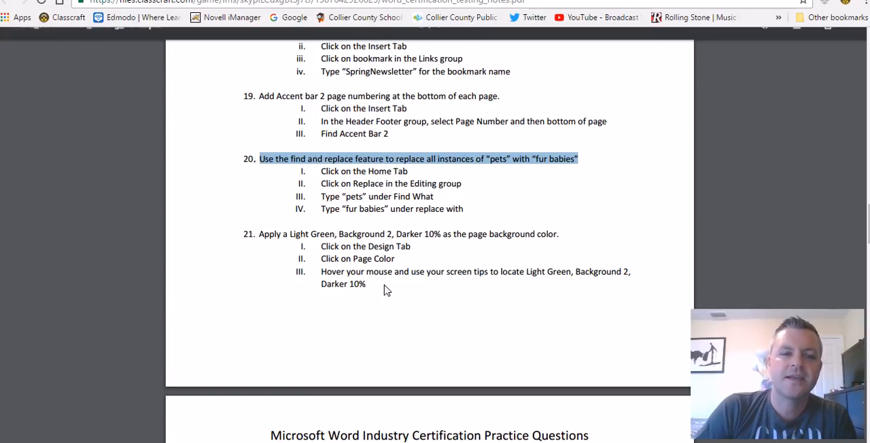
{"action": "key", "text": "alt+Tab"}
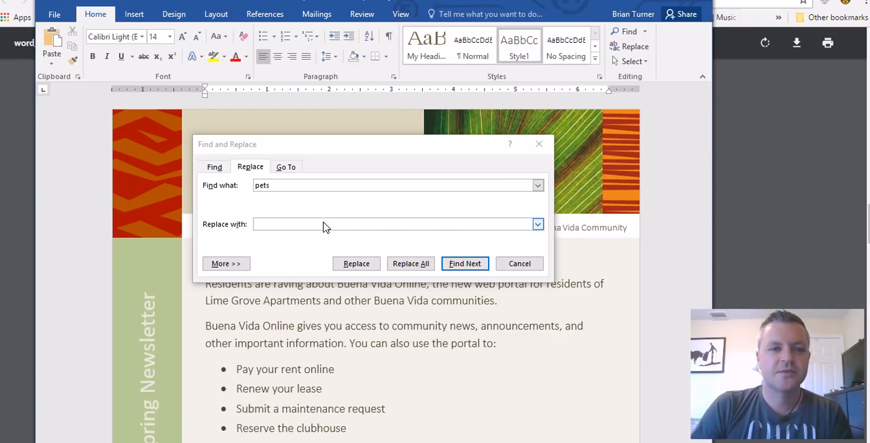
{"action": "left_click", "coordinate": [325, 226]}
{"action": "type", "text": "fur babies"}
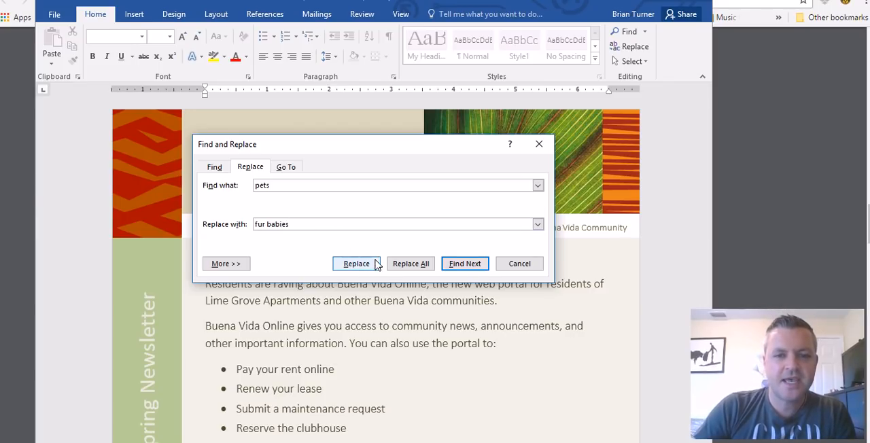
{"action": "left_click", "coordinate": [426, 265]}
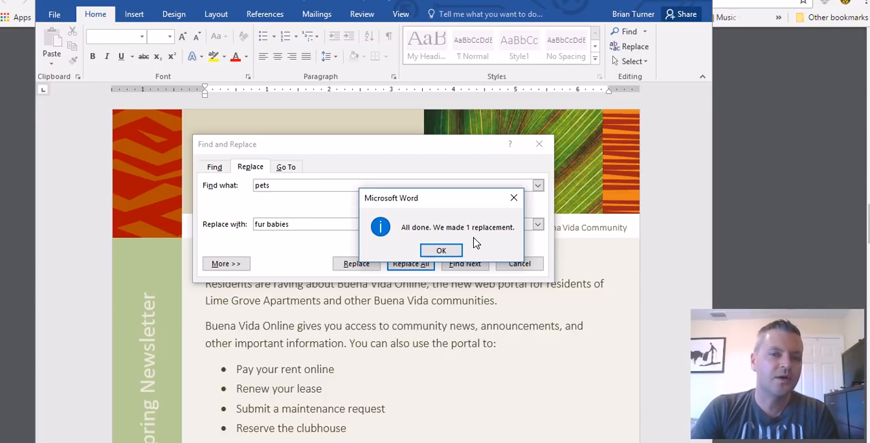
{"action": "left_click", "coordinate": [440, 250]}
{"action": "left_click", "coordinate": [515, 264]}
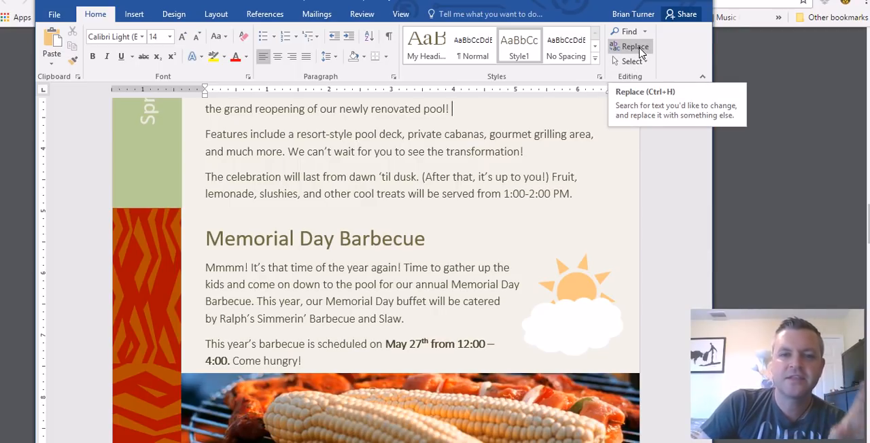
Open the AutoCorrect settings from Word's proofing options
{"action": "left_click", "coordinate": [54, 14]}
{"action": "left_click", "coordinate": [61, 12]}
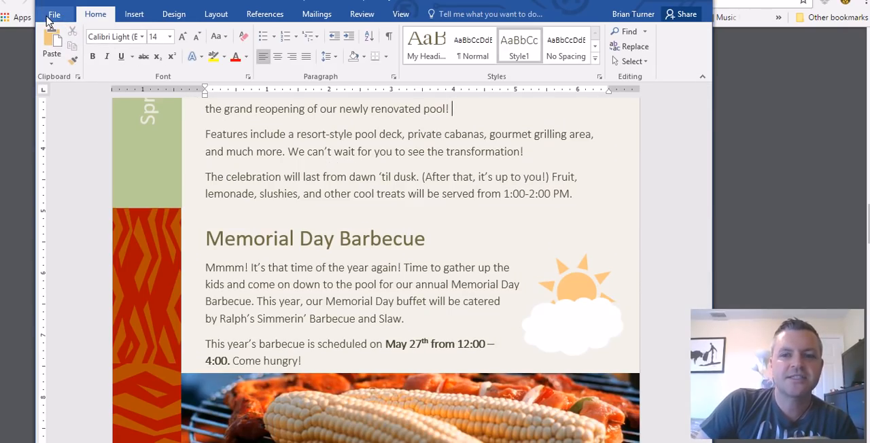
{"action": "left_click", "coordinate": [53, 15]}
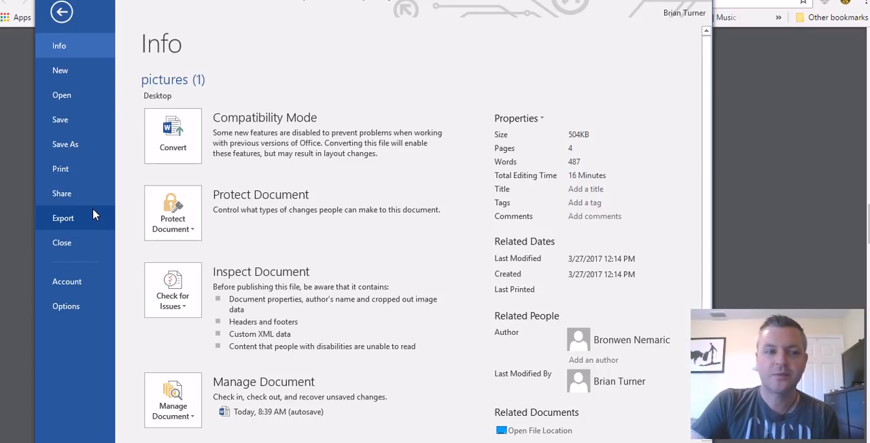
{"action": "left_click", "coordinate": [66, 306]}
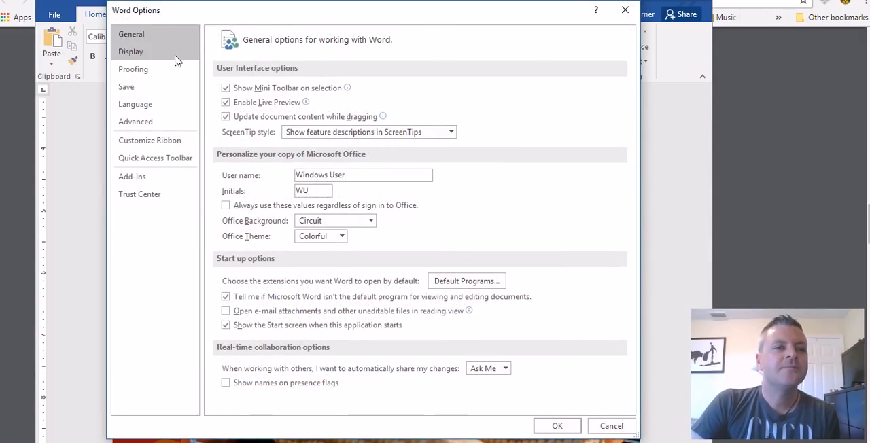
{"action": "left_click", "coordinate": [148, 70]}
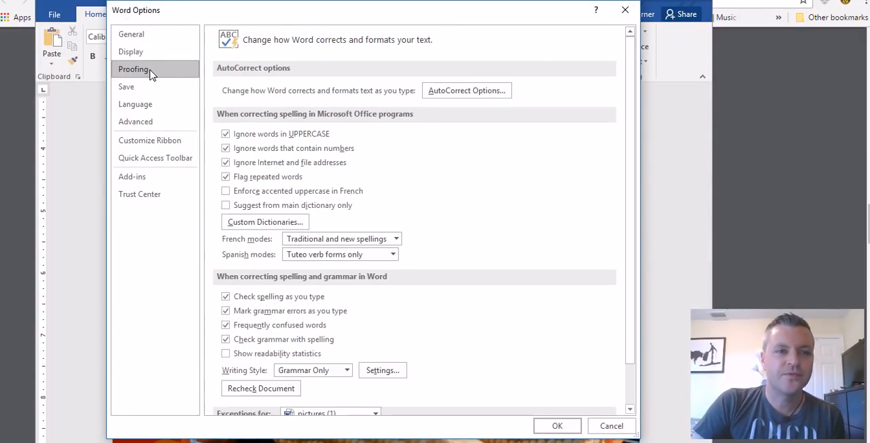
{"action": "left_click", "coordinate": [466, 91]}
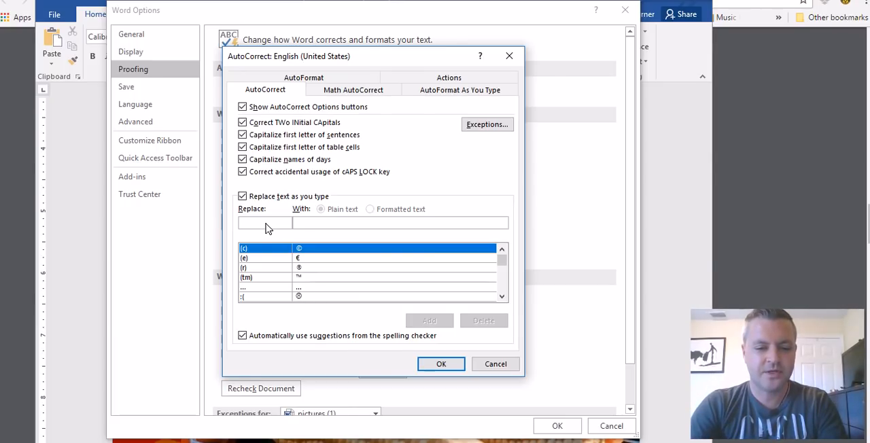
Add an AutoCorrect entry that replaces UT with Utah, and leave the Word options
{"action": "type", "text": "UT"}
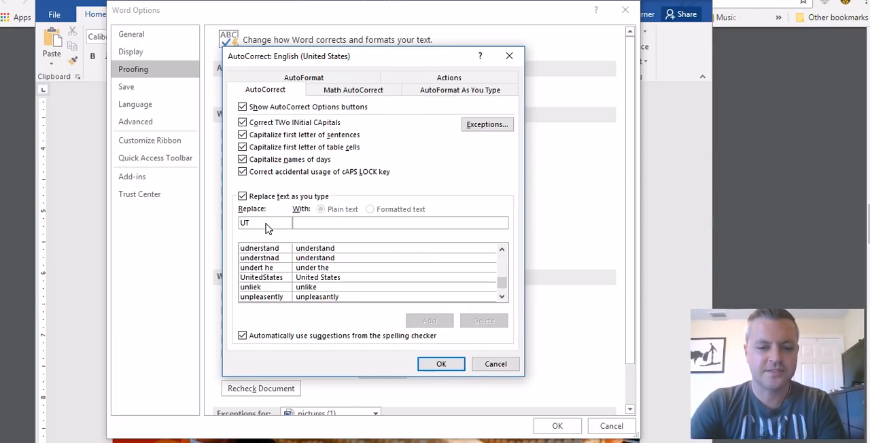
{"action": "type", "text": "Utah"}
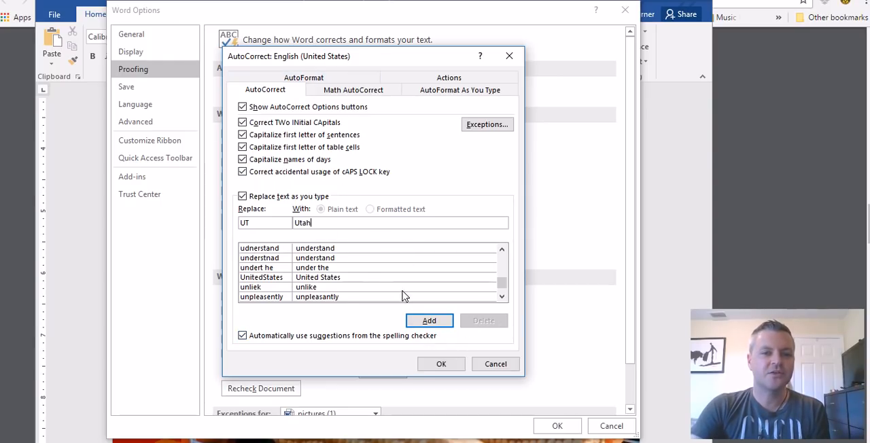
{"action": "left_click", "coordinate": [433, 324]}
{"action": "left_click", "coordinate": [441, 364]}
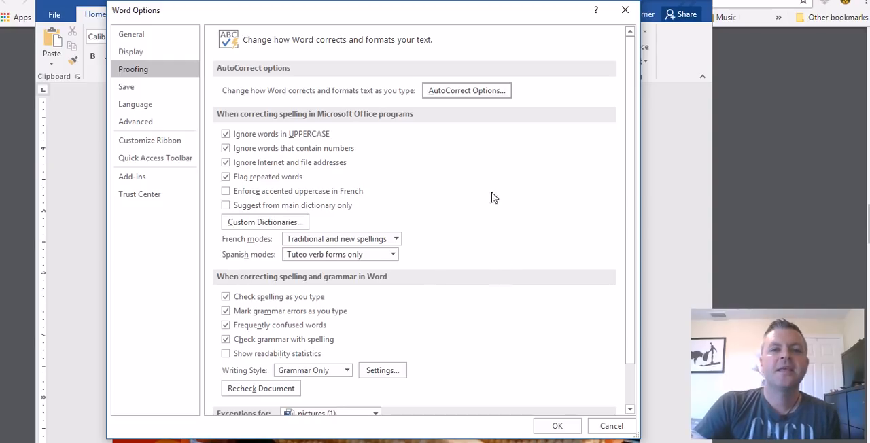
{"action": "left_click", "coordinate": [624, 9]}
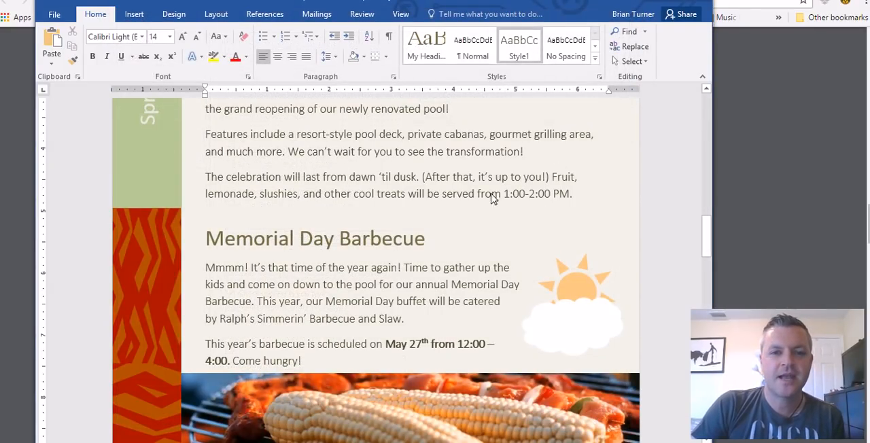
Test the UT AutoCorrect entry after "1:00-2:00 PM." in the pool celebration text and delete the inserted word
{"action": "left_click", "coordinate": [362, 219]}
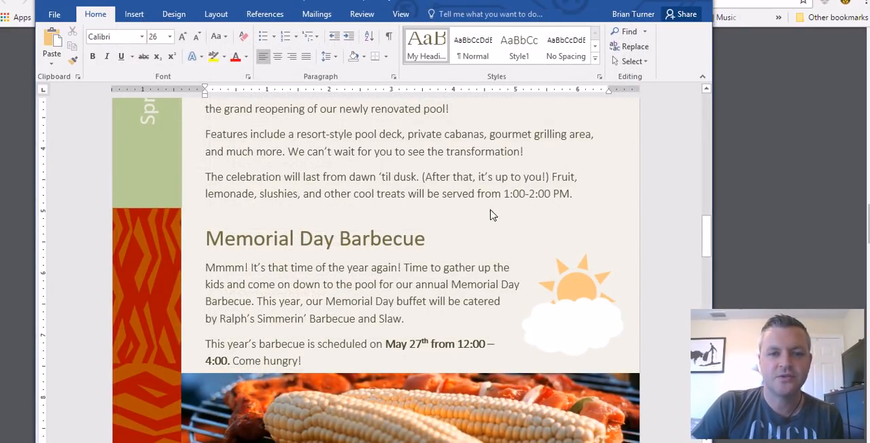
{"action": "left_click", "coordinate": [585, 204]}
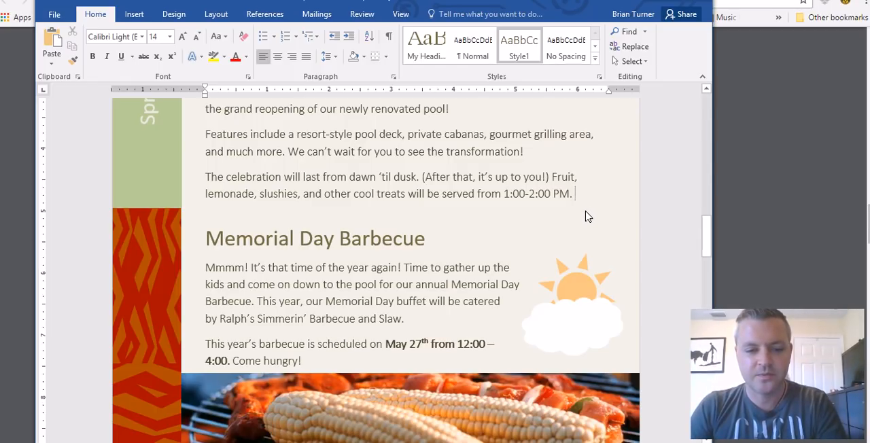
{"action": "type", "text": "Utah"}
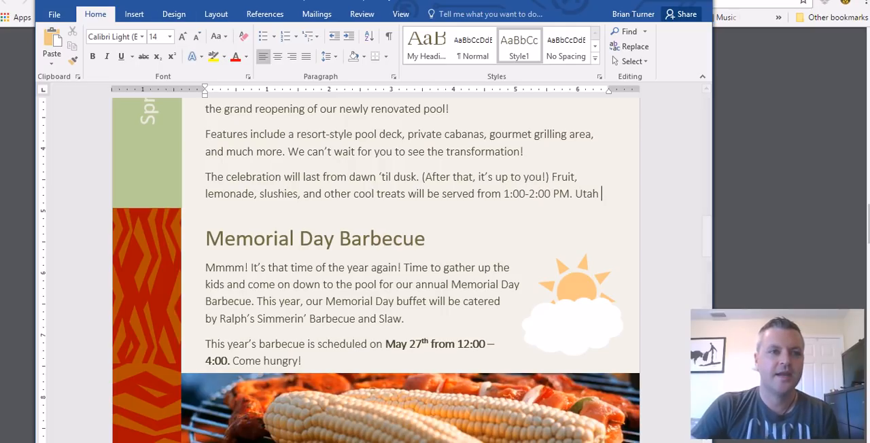
{"action": "key", "text": "BackSpace"}
{"action": "key", "text": "BackSpace"}
{"action": "key", "text": "BackSpace"}
{"action": "key", "text": "BackSpace"}
{"action": "key", "text": "BackSpace"}
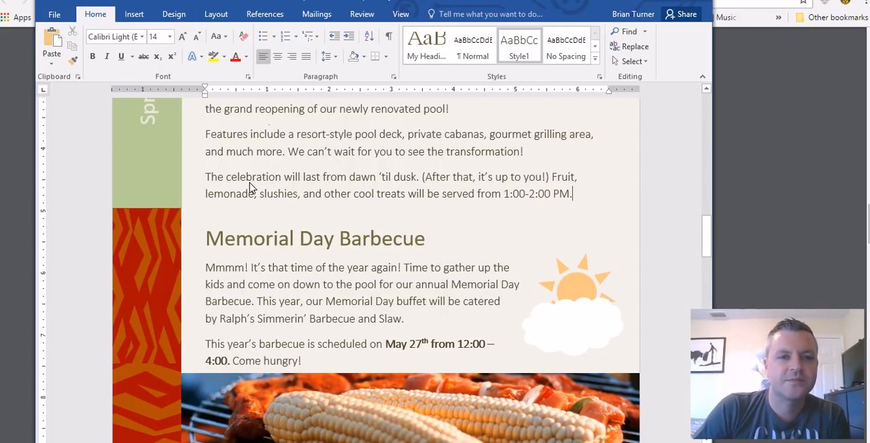
Switch to the practice questions PDF in the browser and highlight question 21 about the page background color
{"action": "left_click", "coordinate": [204, 442]}
{"action": "scroll", "coordinate": [347, 257], "scroll_direction": "down", "scroll_amount": 2}
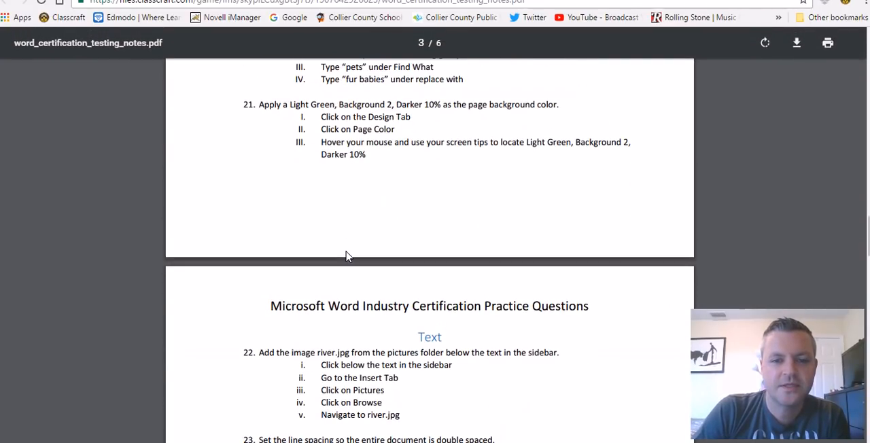
{"action": "scroll", "coordinate": [345, 253], "scroll_direction": "up", "scroll_amount": 1}
{"action": "left_click_drag", "start_coordinate": [262, 173], "coordinate": [562, 179]}
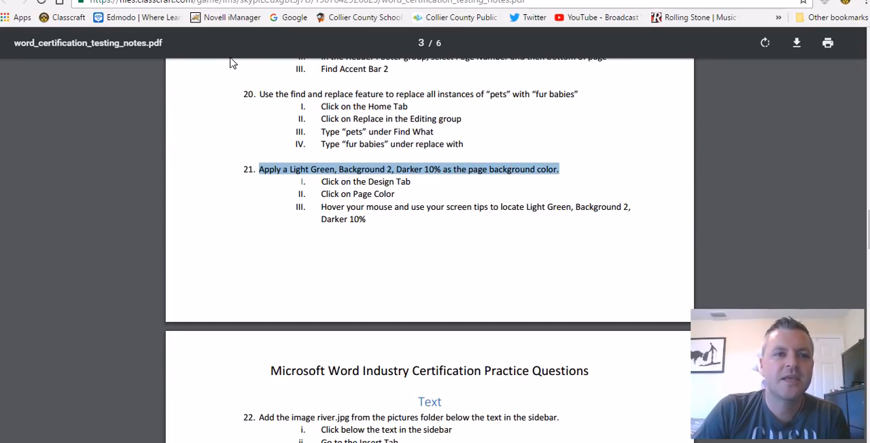
Switch to the newsletter in Word and set its page color to Light Green, Background 2, Darker 10%
{"action": "key", "text": "alt+Tab"}
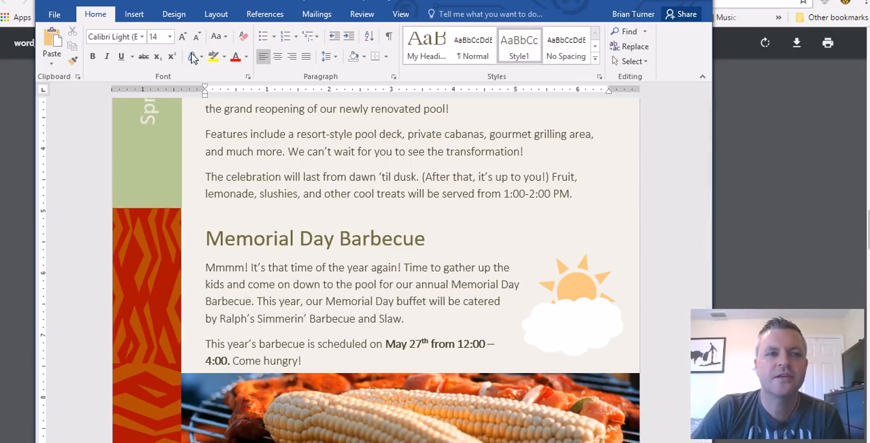
{"action": "left_click", "coordinate": [173, 13]}
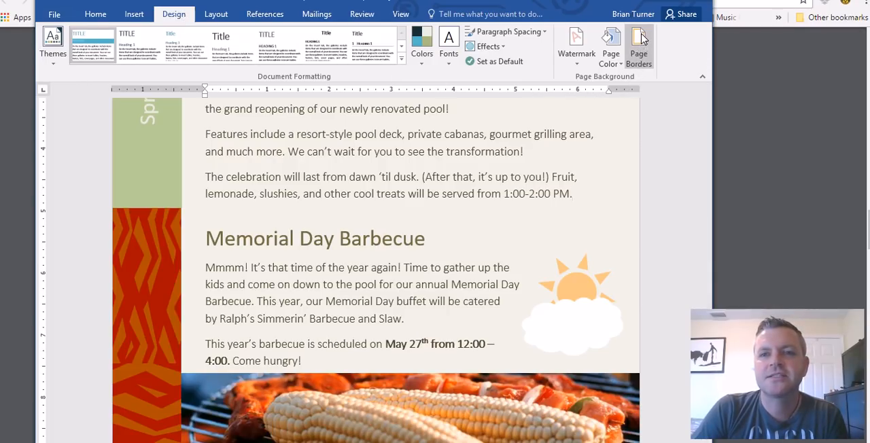
{"action": "left_click", "coordinate": [613, 60]}
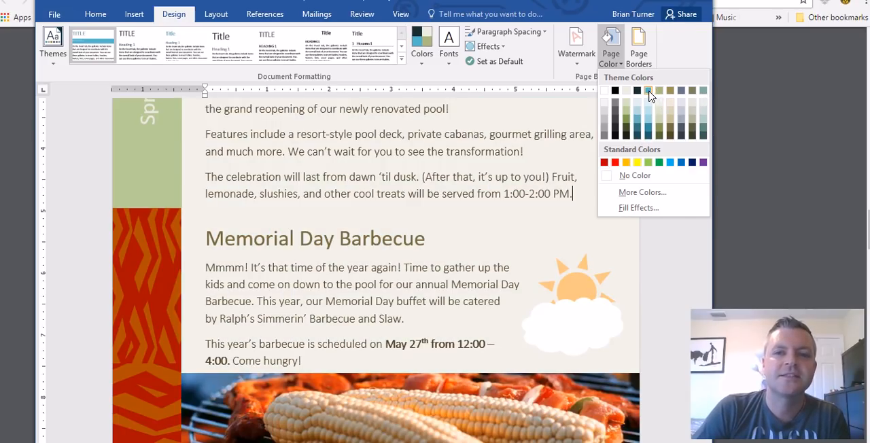
{"action": "key", "text": "alt+Tab"}
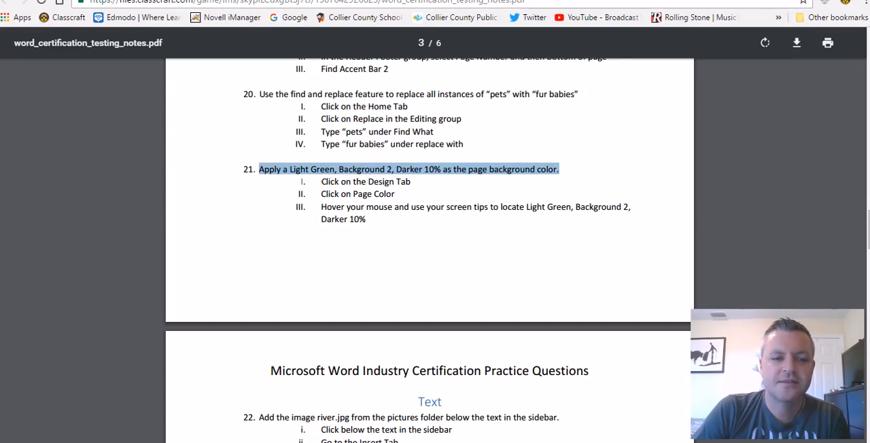
{"action": "mouse_move", "coordinate": [149, 442]}
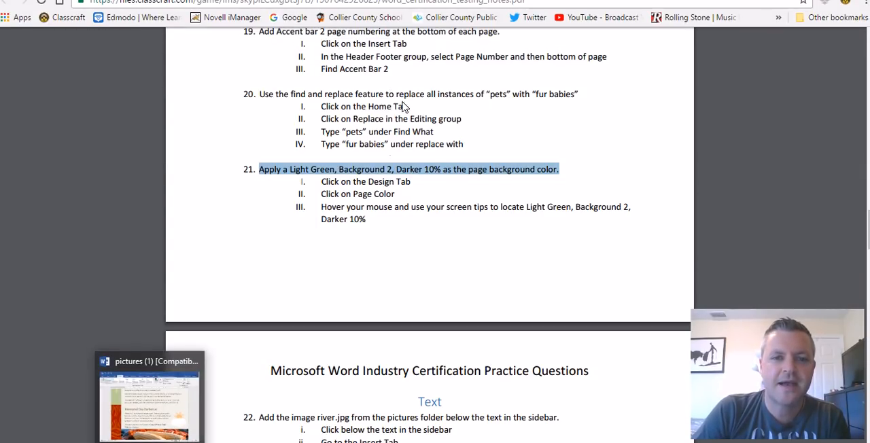
{"action": "key", "text": "alt+Tab"}
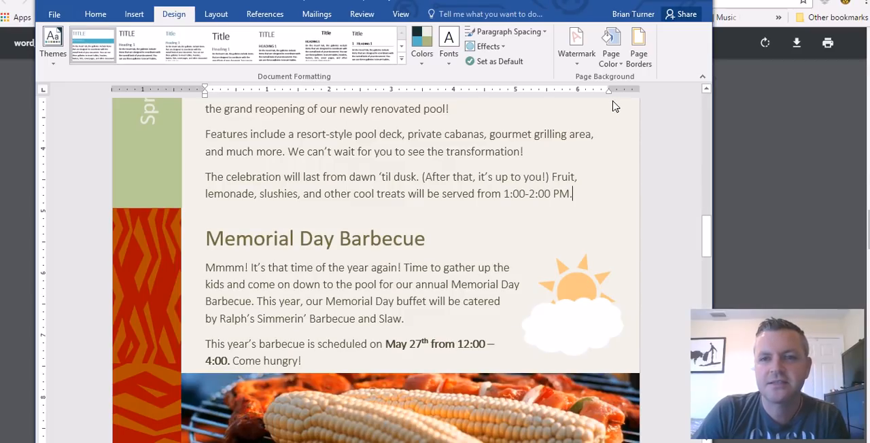
{"action": "left_click", "coordinate": [610, 58]}
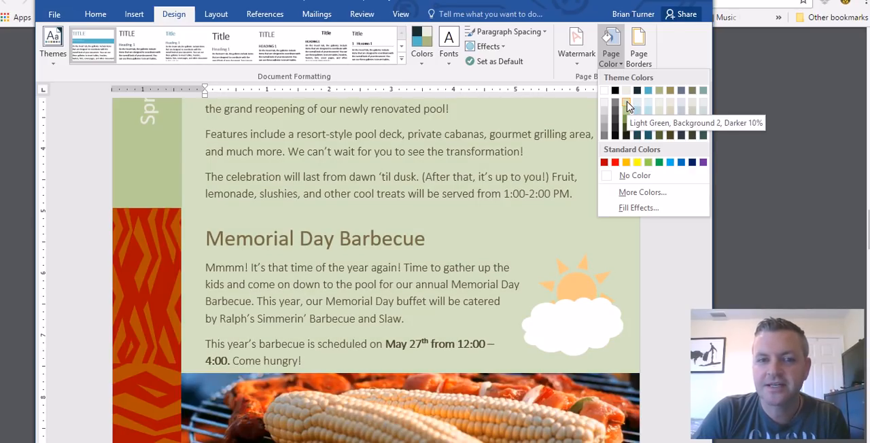
{"action": "left_click", "coordinate": [627, 107]}
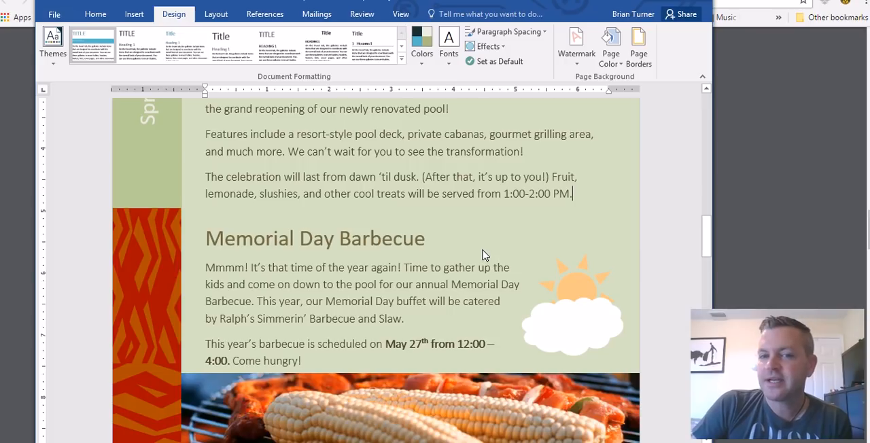
Look through the newsletter's pages to check how the page background color appears on each of them
{"action": "scroll", "coordinate": [464, 272], "scroll_direction": "down", "scroll_amount": 3}
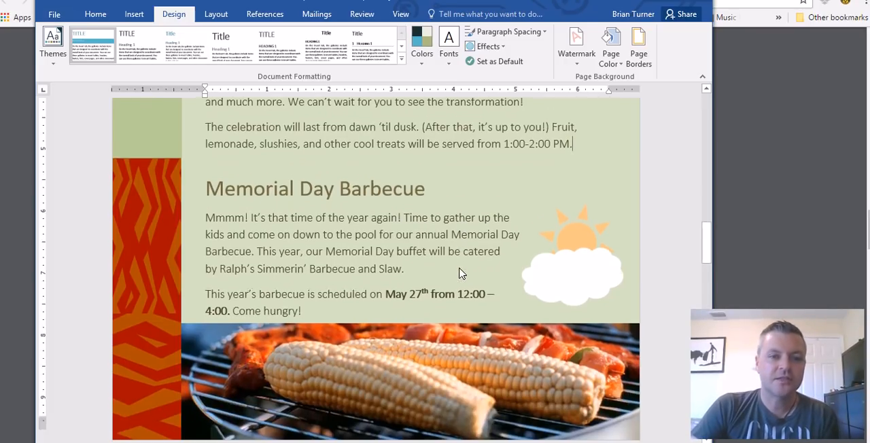
{"action": "scroll", "coordinate": [461, 270], "scroll_direction": "up", "scroll_amount": 12}
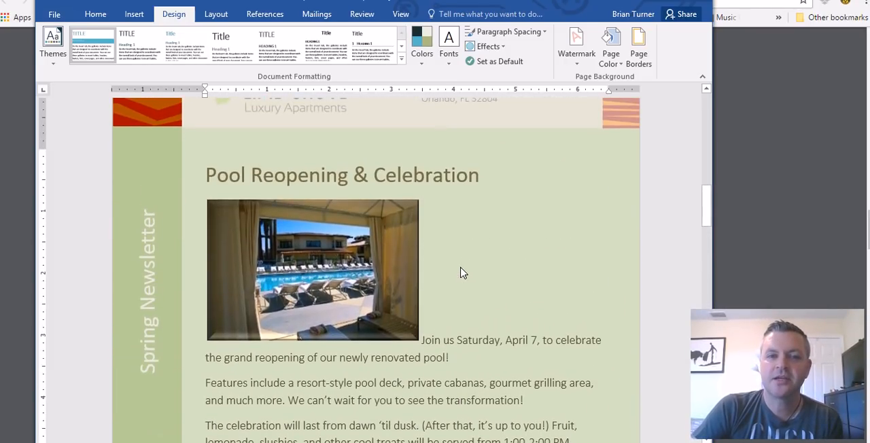
{"action": "scroll", "coordinate": [463, 268], "scroll_direction": "up", "scroll_amount": 5}
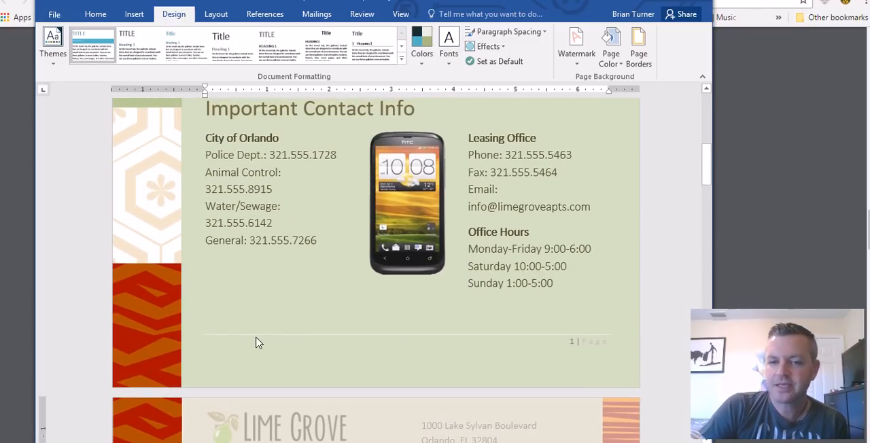
{"action": "scroll", "coordinate": [467, 340], "scroll_direction": "up", "scroll_amount": 9}
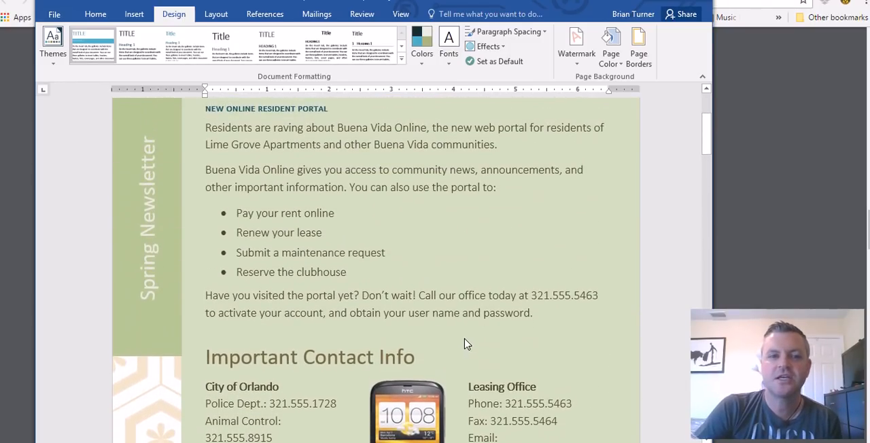
{"action": "scroll", "coordinate": [457, 345], "scroll_direction": "down", "scroll_amount": 11}
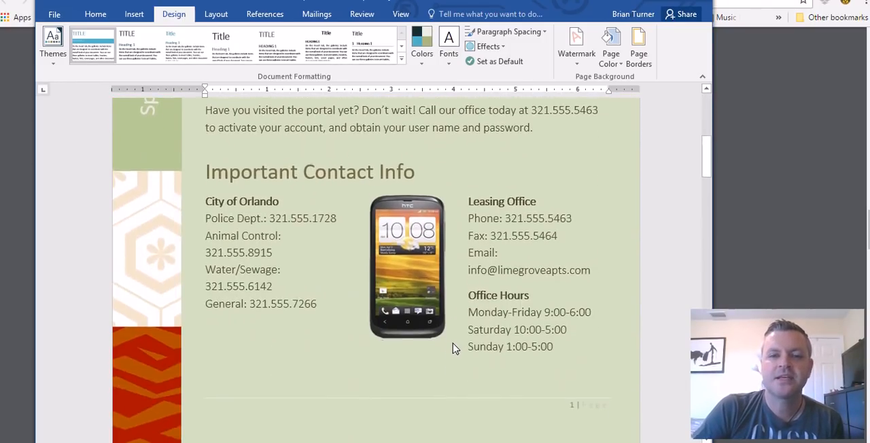
{"action": "scroll", "coordinate": [454, 348], "scroll_direction": "down", "scroll_amount": 20}
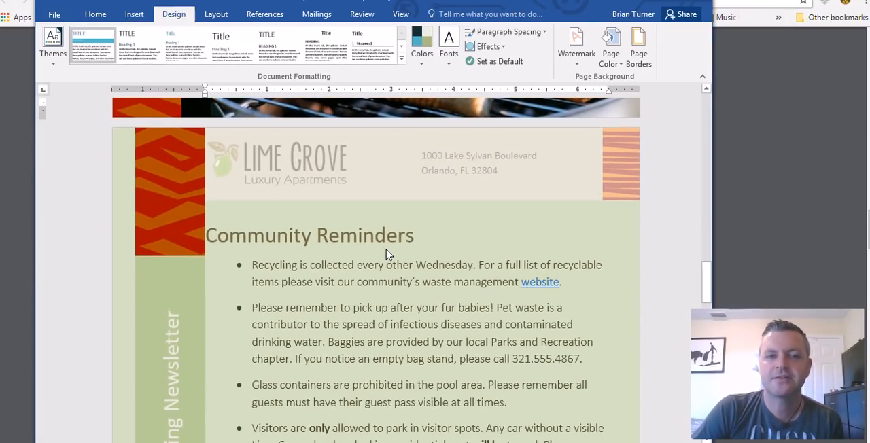
Select the grilled corn picture below the Memorial Day Barbecue text and show its picture formatting options
{"action": "scroll", "coordinate": [385, 265], "scroll_direction": "up", "scroll_amount": 3}
{"action": "scroll", "coordinate": [384, 265], "scroll_direction": "up", "scroll_amount": 3}
{"action": "left_click", "coordinate": [355, 307]}
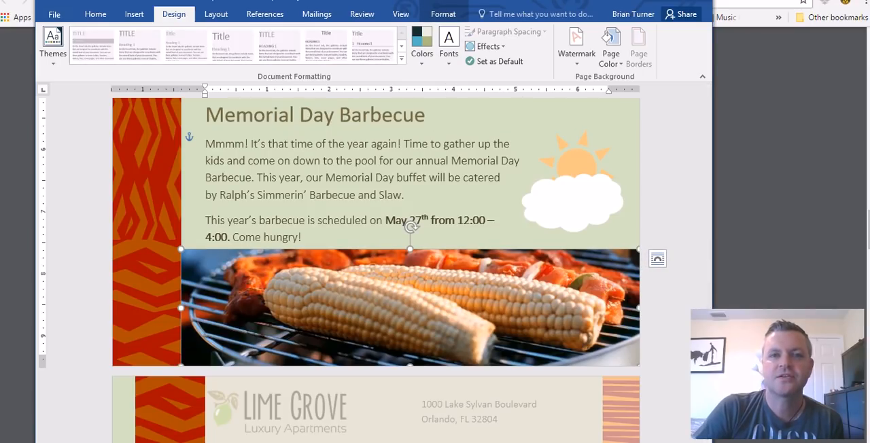
{"action": "left_click", "coordinate": [442, 21]}
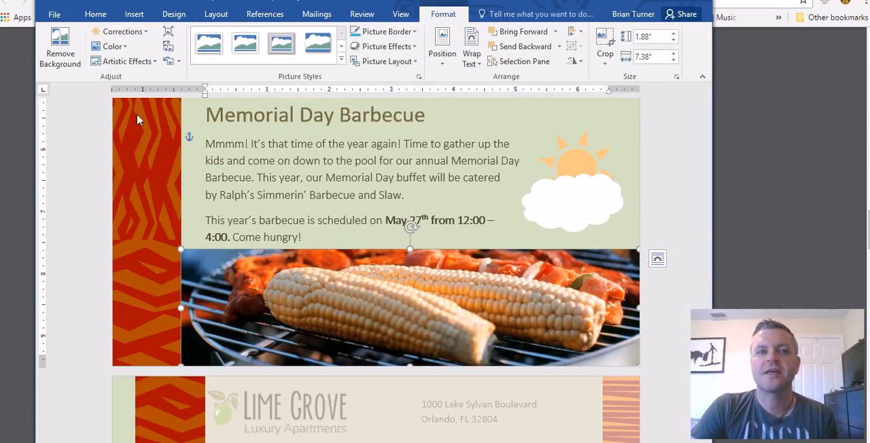